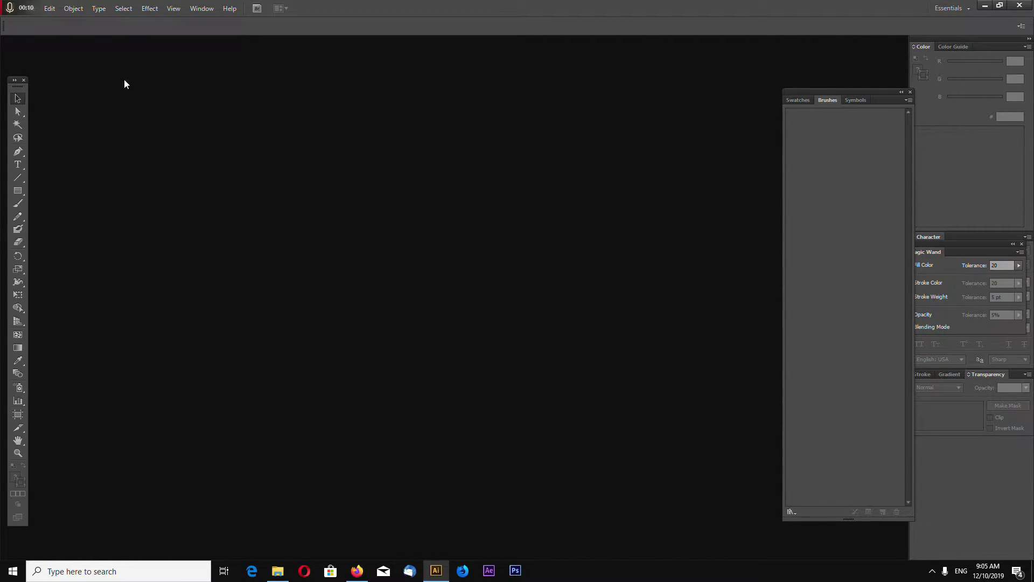
Create a new document with a 500 × 500 px artboard via File > New
{"action": "left_click", "coordinate": [30, 11]}
{"action": "left_click", "coordinate": [49, 19]}
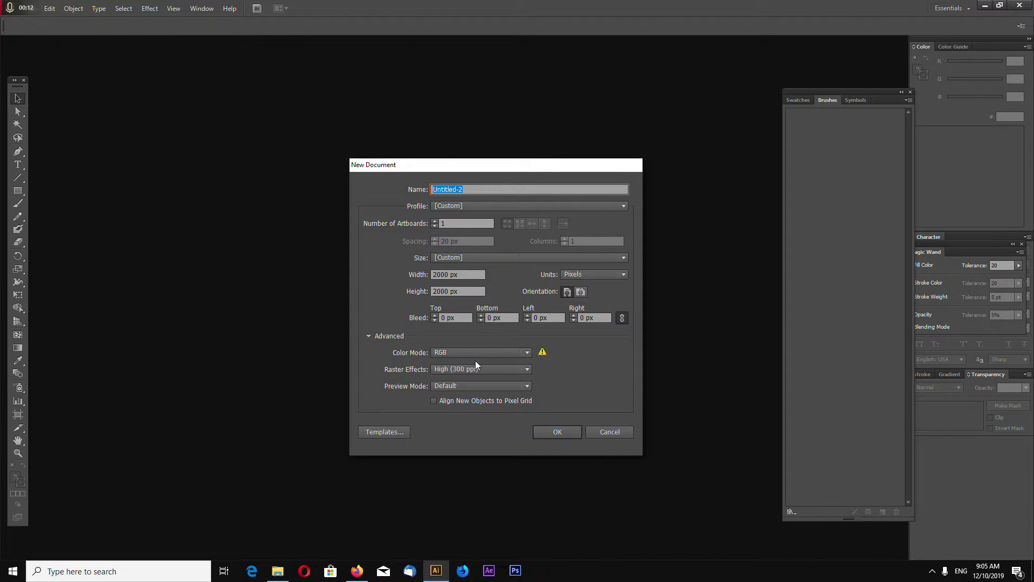
{"action": "triple_click", "coordinate": [466, 274]}
{"action": "type", "text": "5"}
{"action": "key", "text": "Tab"}
{"action": "type", "text": "500"}
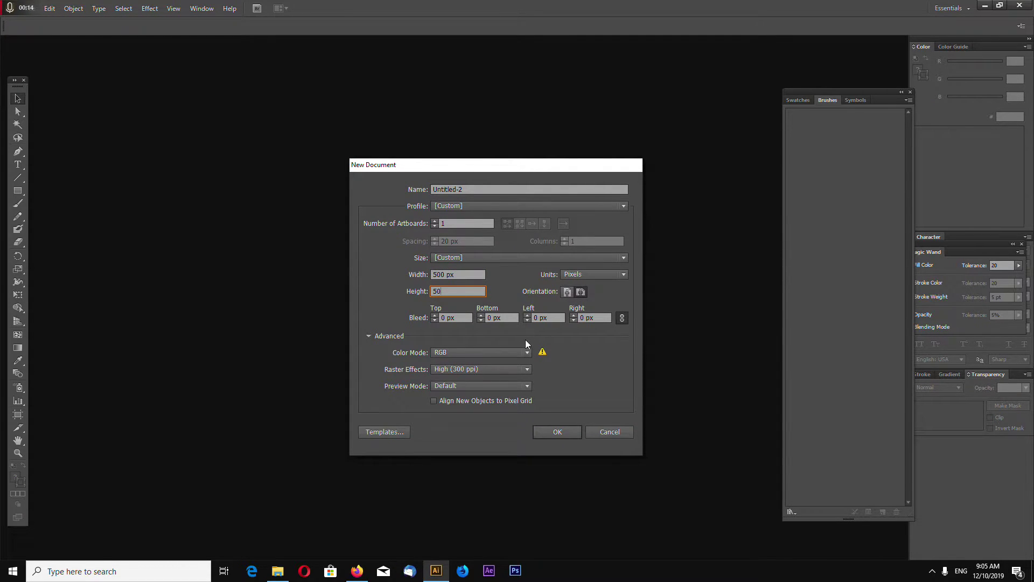
{"action": "left_click", "coordinate": [571, 432]}
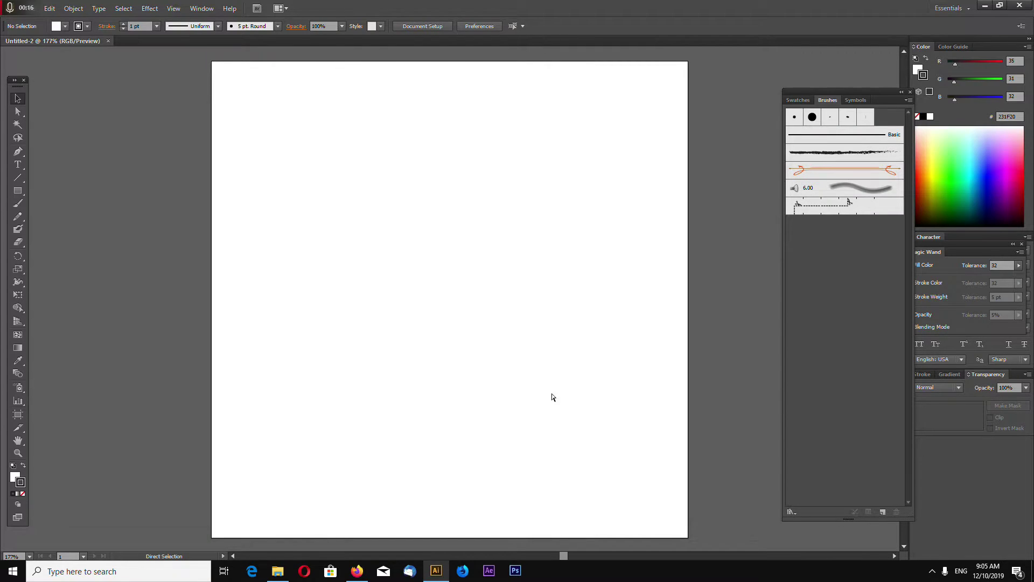
Set the view zoom to 200% and show the Brushes panel from the Window menu
{"action": "key", "text": "ctrl+minus"}
{"action": "key", "text": "ctrl+equal"}
{"action": "key", "text": "ctrl+minus"}
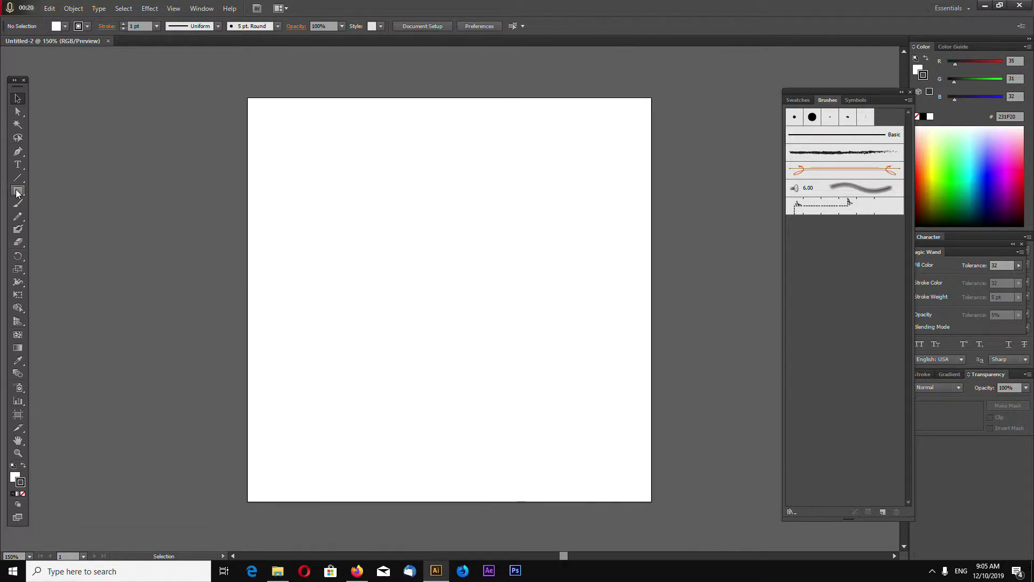
{"action": "key", "text": "ctrl+equal"}
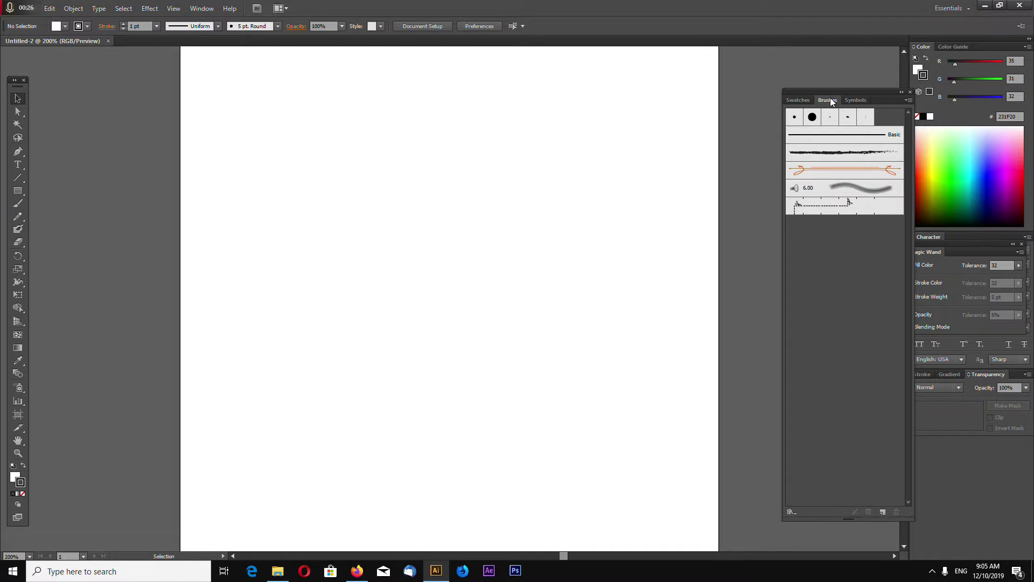
{"action": "left_click", "coordinate": [195, 11]}
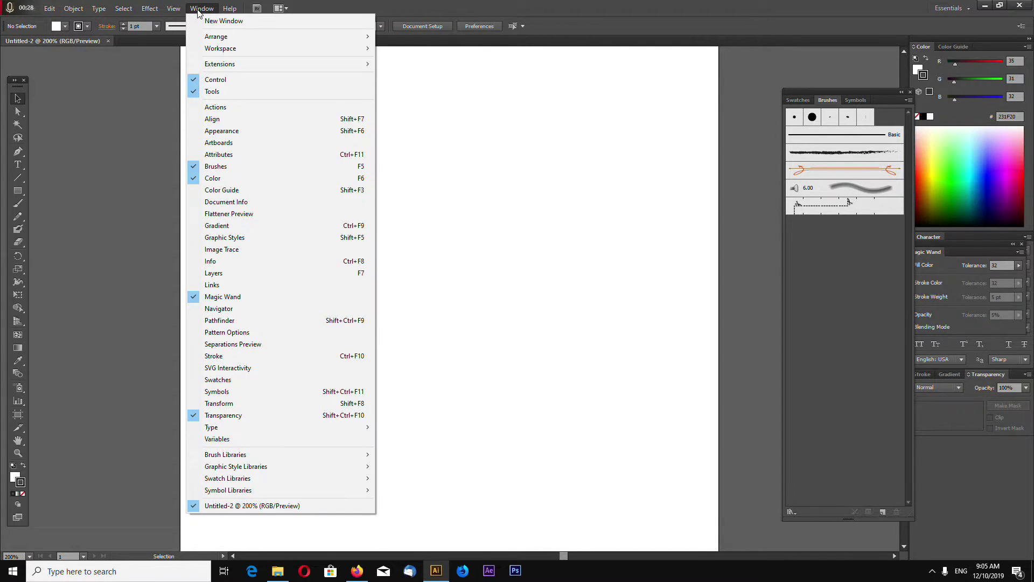
{"action": "left_click", "coordinate": [249, 167]}
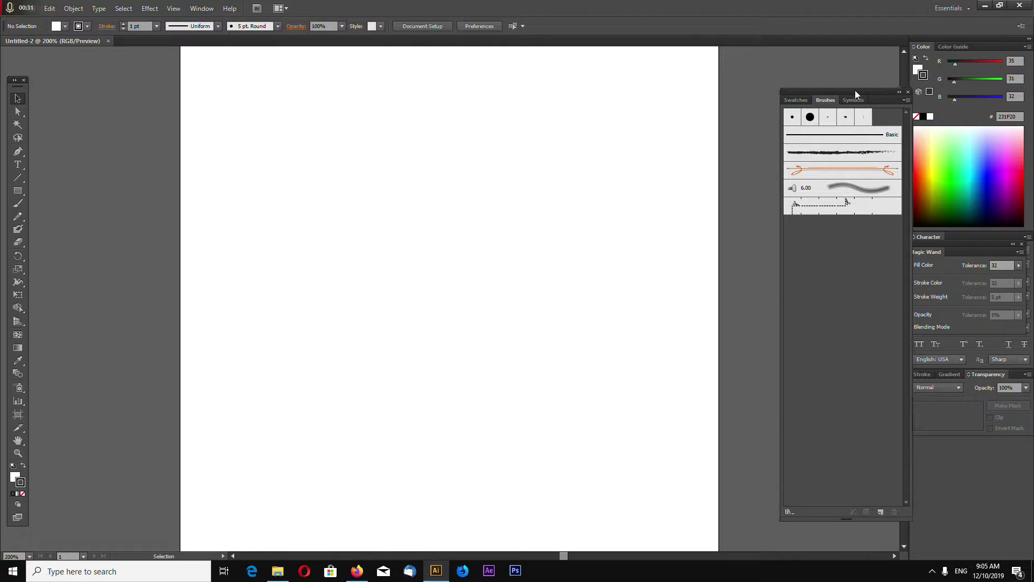
Delete every brush except Basic and move the Brushes panel further left
{"action": "left_click", "coordinate": [804, 116]}
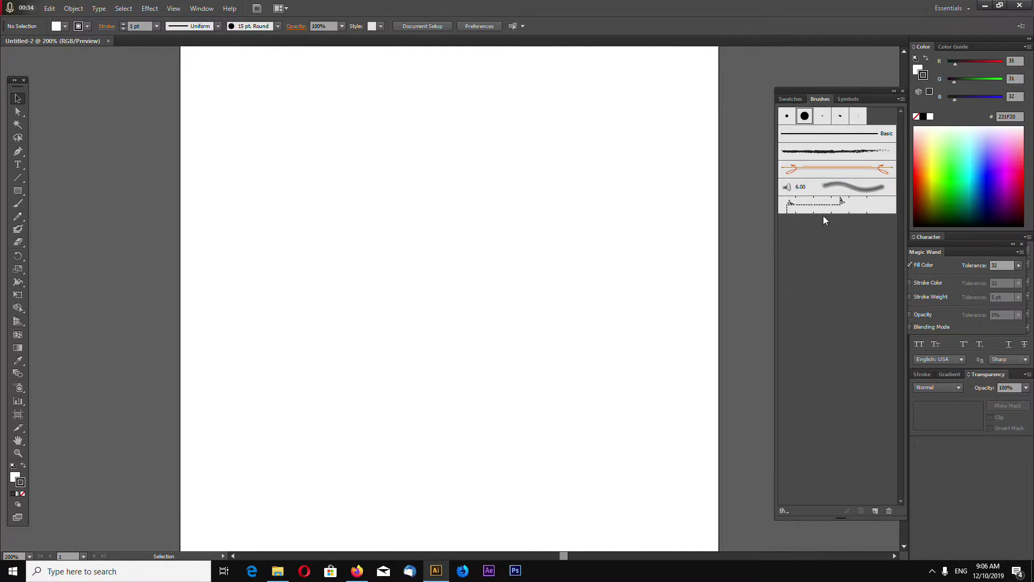
{"action": "left_click", "coordinate": [862, 207], "text": "shift"}
{"action": "left_click", "coordinate": [889, 510]}
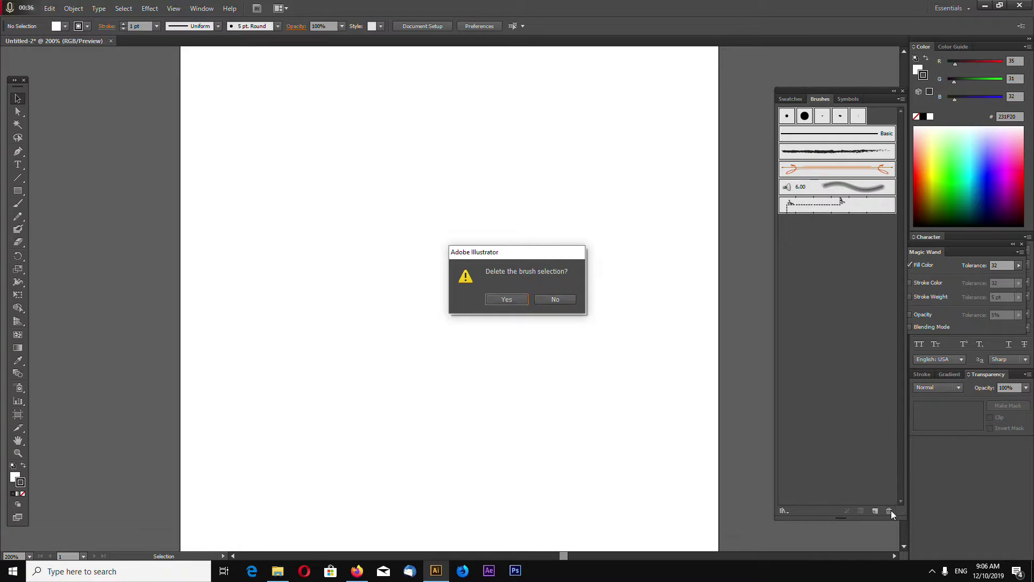
{"action": "key", "text": "Return"}
{"action": "left_click_drag", "start_coordinate": [843, 93], "coordinate": [828, 85]}
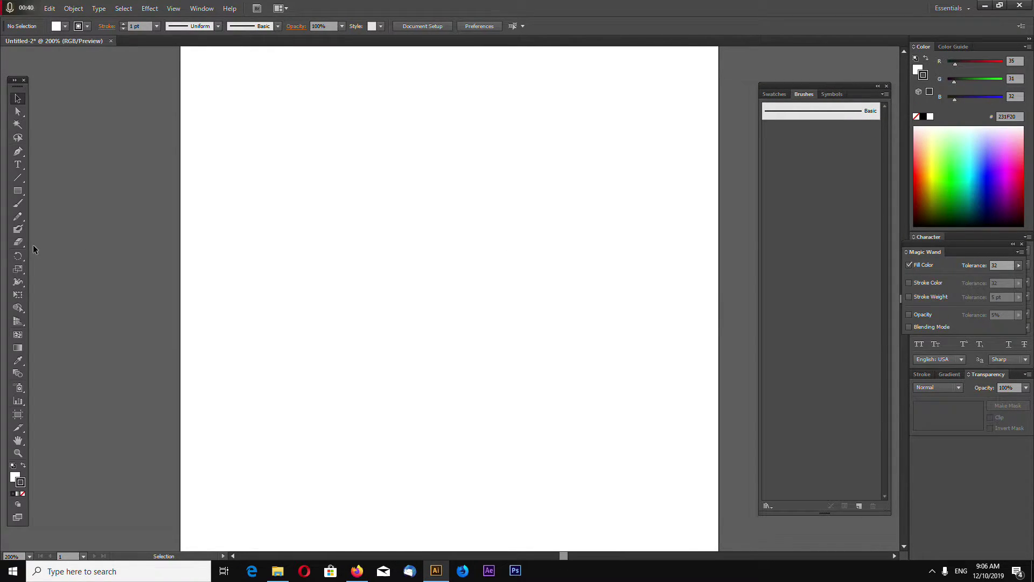
Draw a three-anchor Pen path: a horizontal line turning straight down at its right end
{"action": "key", "text": "ctrl+plus"}
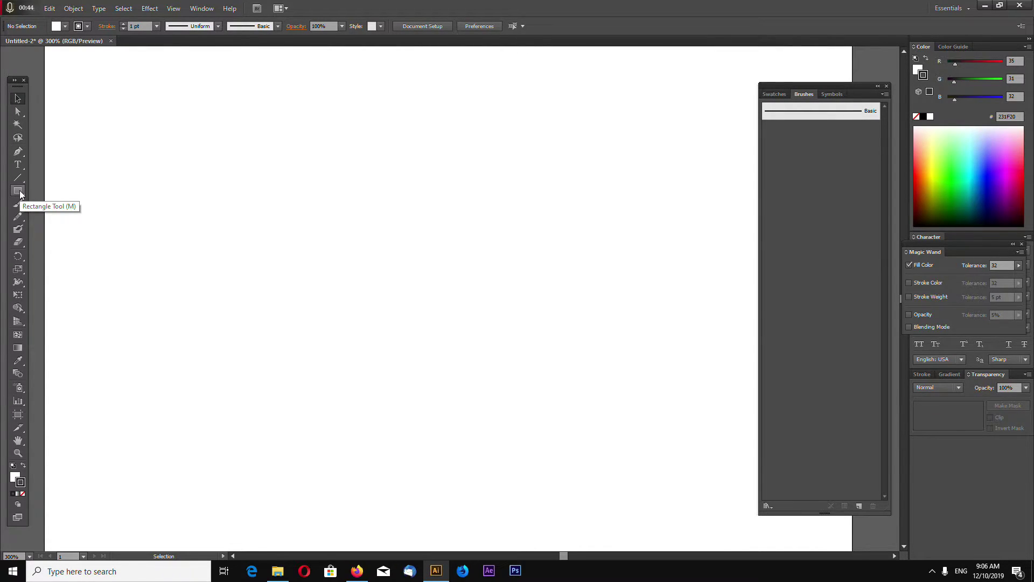
{"action": "left_click", "coordinate": [19, 193]}
{"action": "key", "text": "ctrl+minus"}
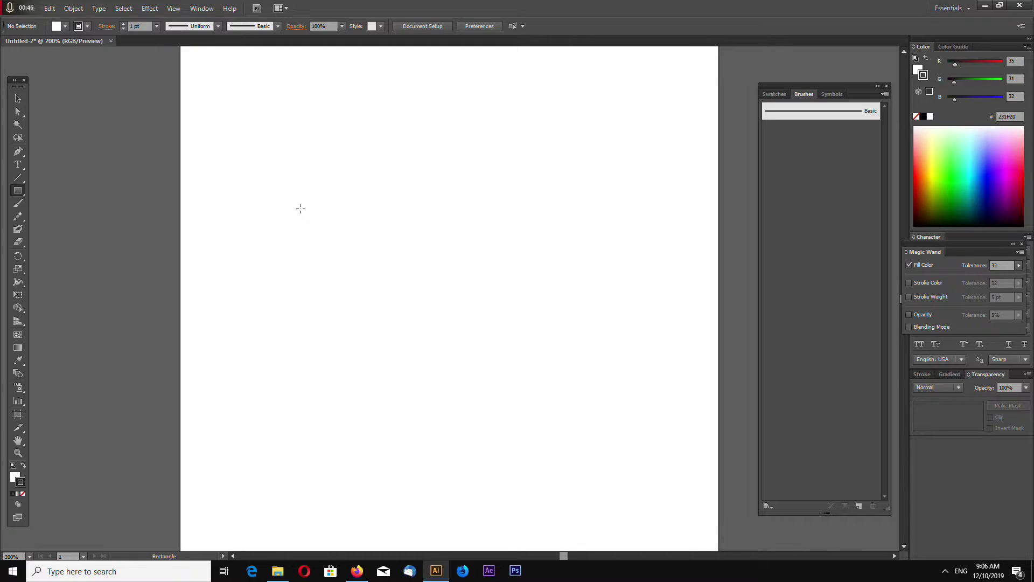
{"action": "left_click", "coordinate": [18, 153]}
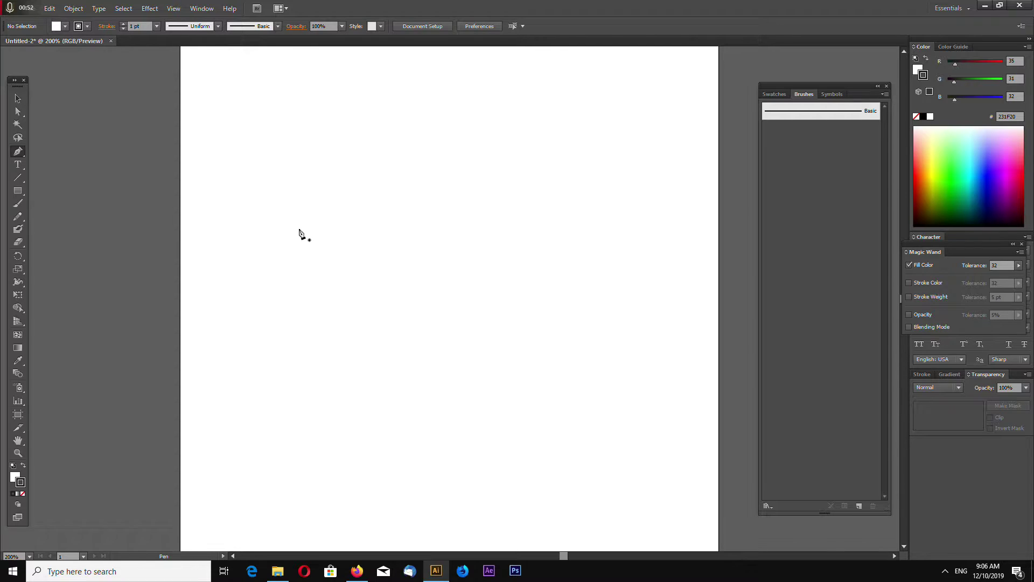
{"action": "left_click", "coordinate": [276, 225]}
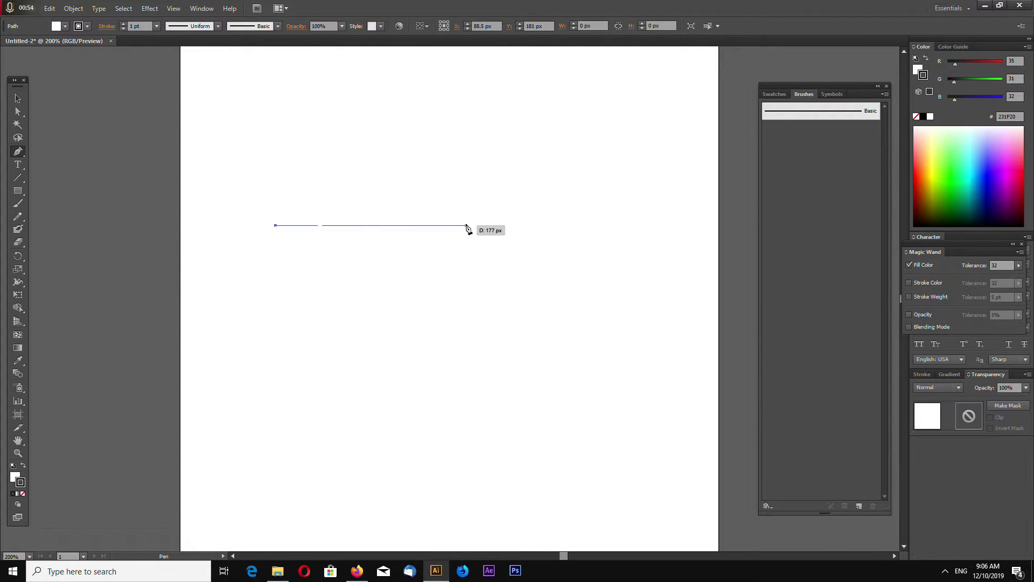
{"action": "left_click", "coordinate": [466, 225]}
{"action": "left_click", "coordinate": [465, 367]}
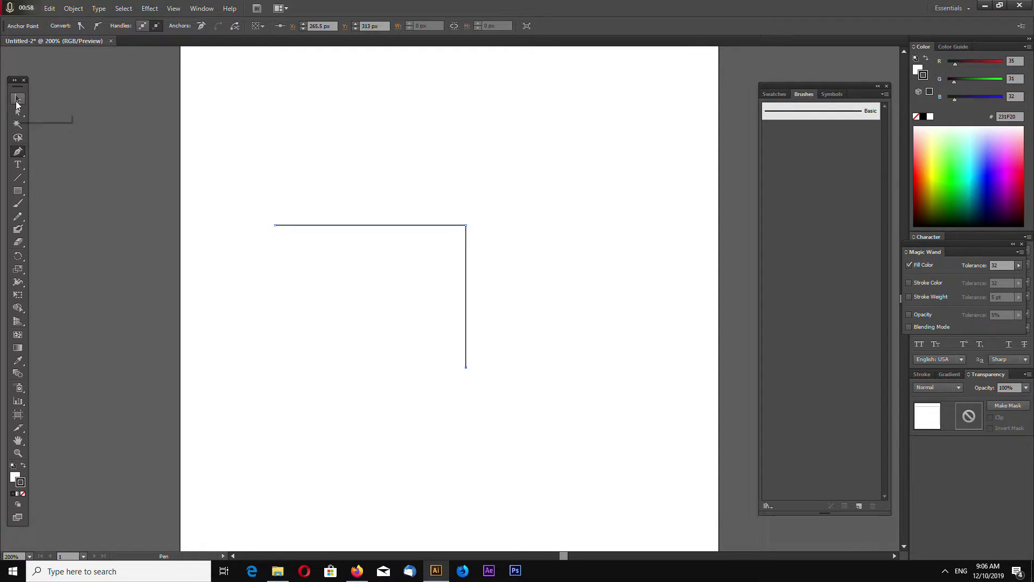
Select the whole corner path and reposition it on the artboard
{"action": "left_click", "coordinate": [18, 100]}
{"action": "key", "text": "ctrl+plus"}
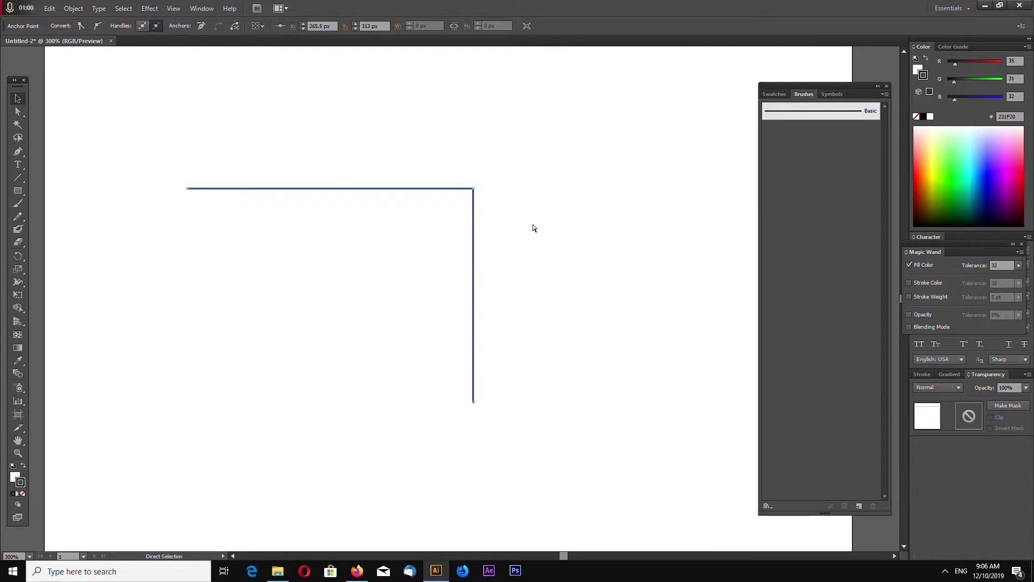
{"action": "left_click_drag", "start_coordinate": [411, 265], "coordinate": [452, 247]}
Set the corner path's fill to None and its stroke weight to 20 pt
{"action": "left_click", "coordinate": [16, 476]}
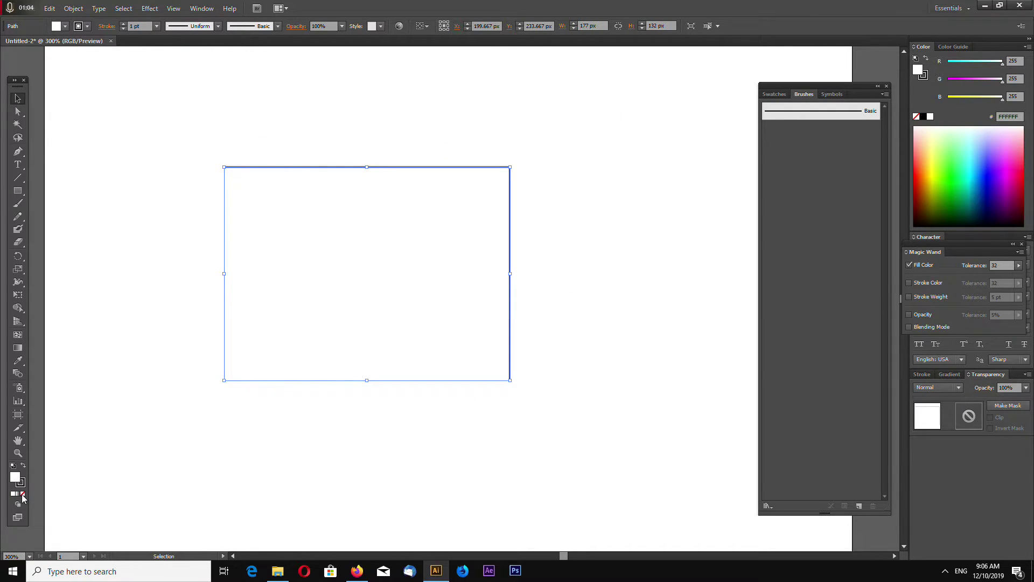
{"action": "left_click", "coordinate": [23, 494]}
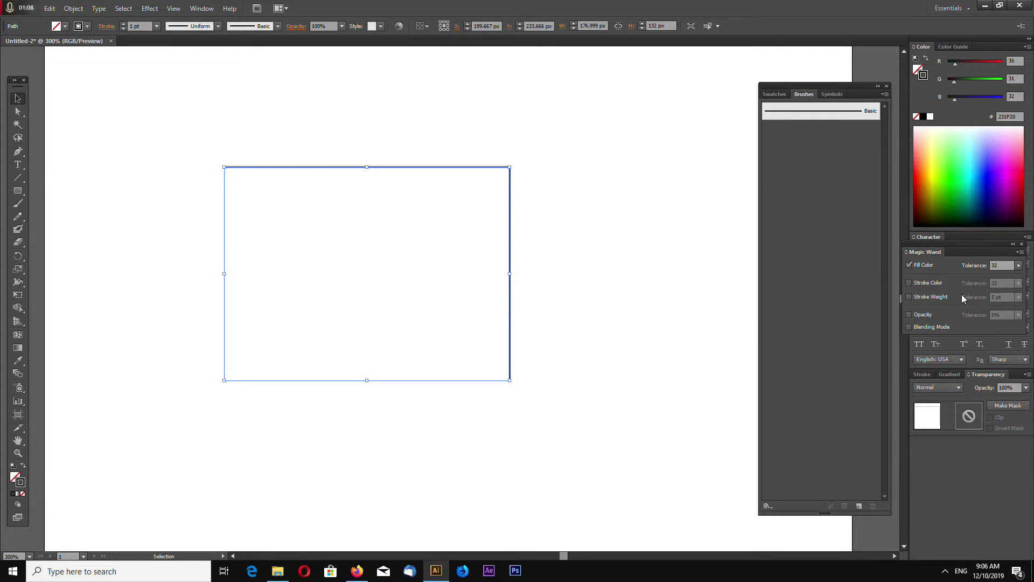
{"action": "left_click_drag", "start_coordinate": [975, 249], "coordinate": [866, 438]}
{"action": "left_click", "coordinate": [924, 374]}
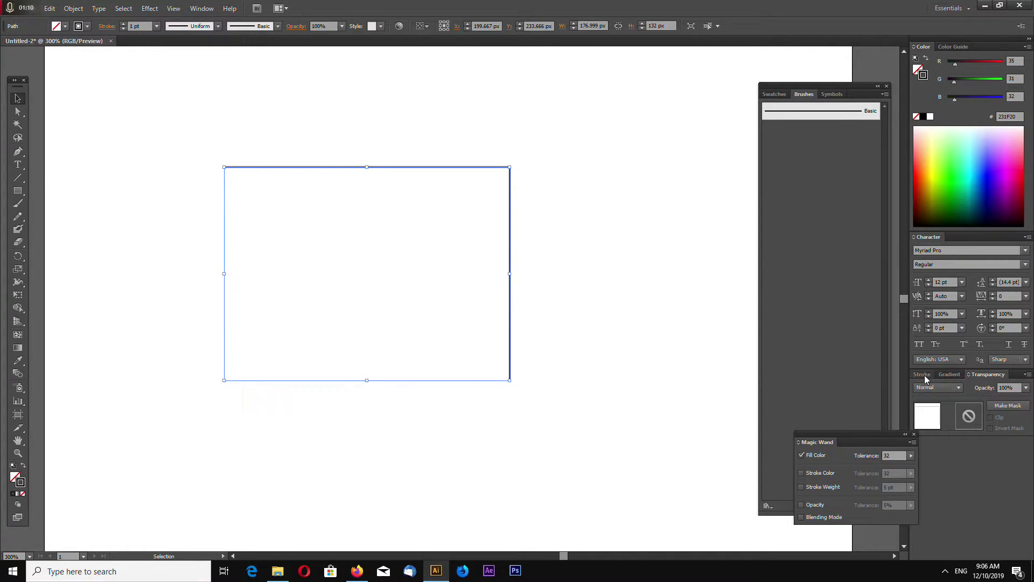
{"action": "type", "text": "20"}
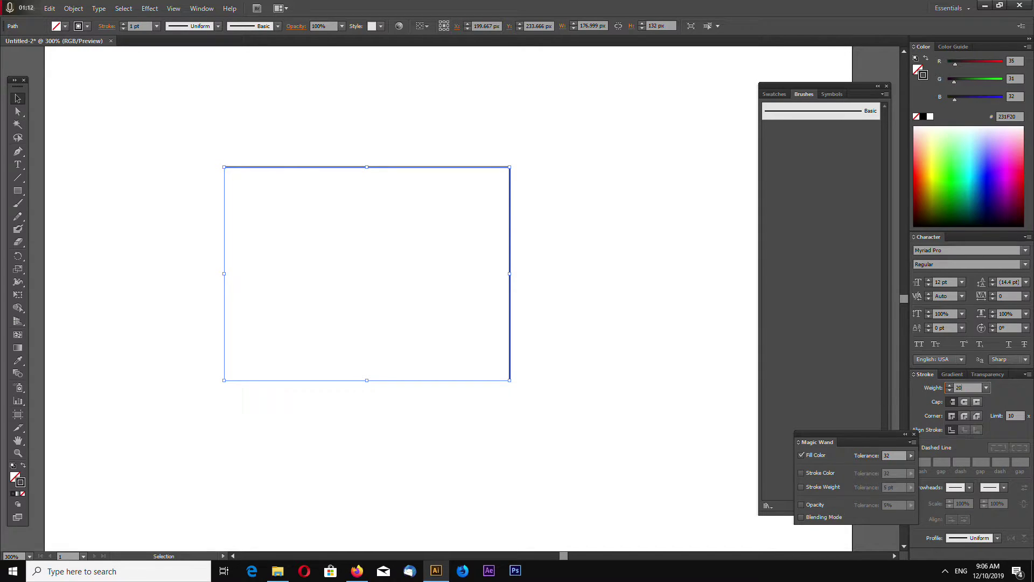
{"action": "key", "text": "Return"}
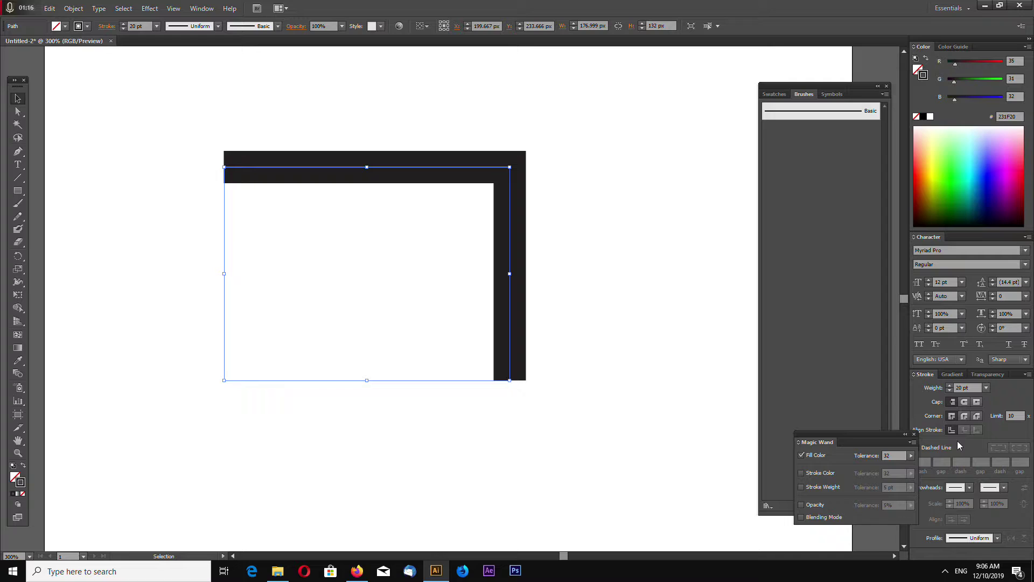
Give the 20 pt stroke a Round Cap and a Round Join
{"action": "left_click", "coordinate": [964, 402]}
{"action": "left_click", "coordinate": [586, 375]}
{"action": "left_click", "coordinate": [510, 345]}
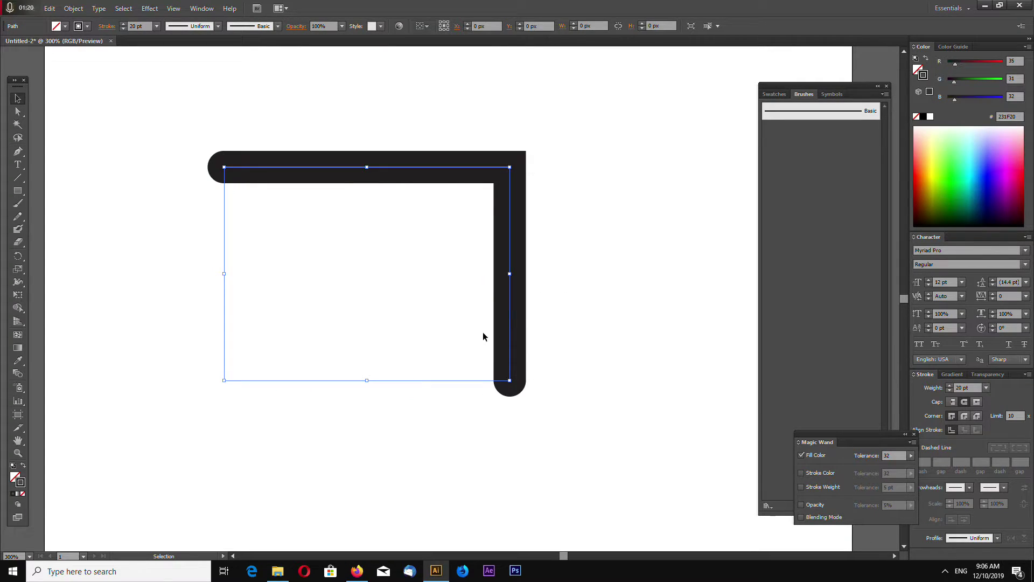
{"action": "left_click", "coordinate": [963, 418]}
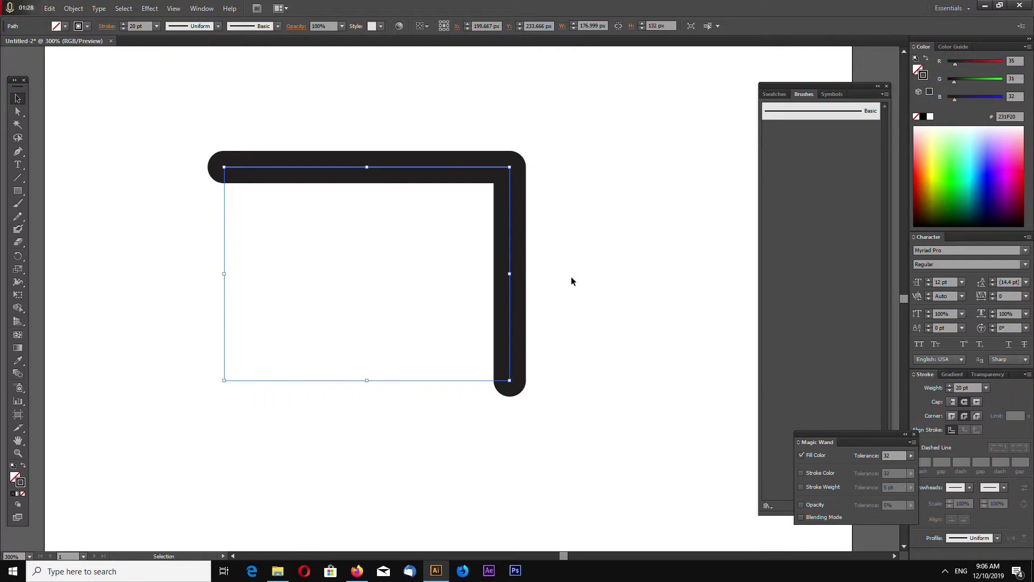
Move the corner path left and down, then paste a copy in front of it
{"action": "left_click", "coordinate": [532, 183]}
{"action": "left_click_drag", "start_coordinate": [514, 196], "coordinate": [465, 209]}
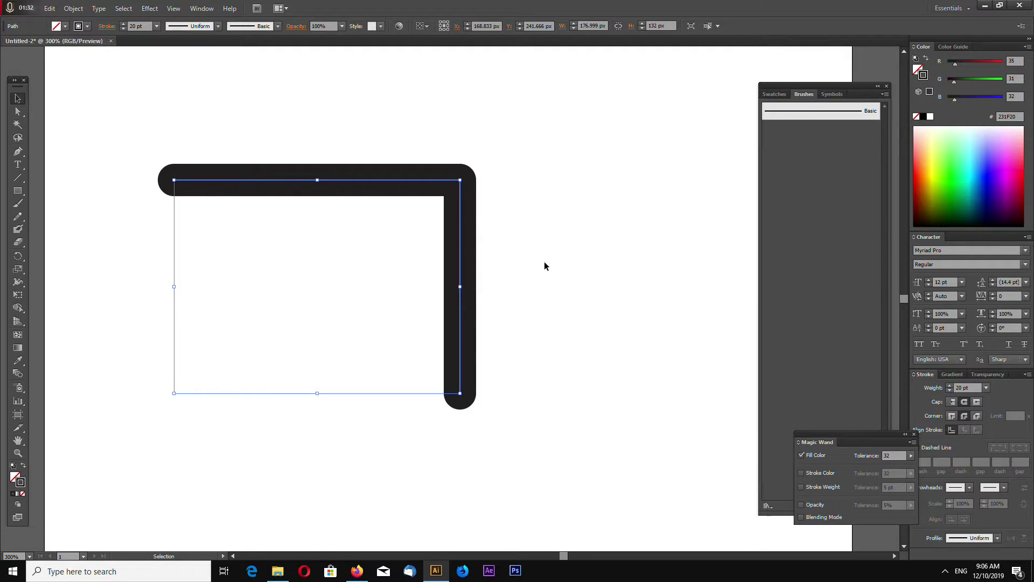
{"action": "key", "text": "a"}
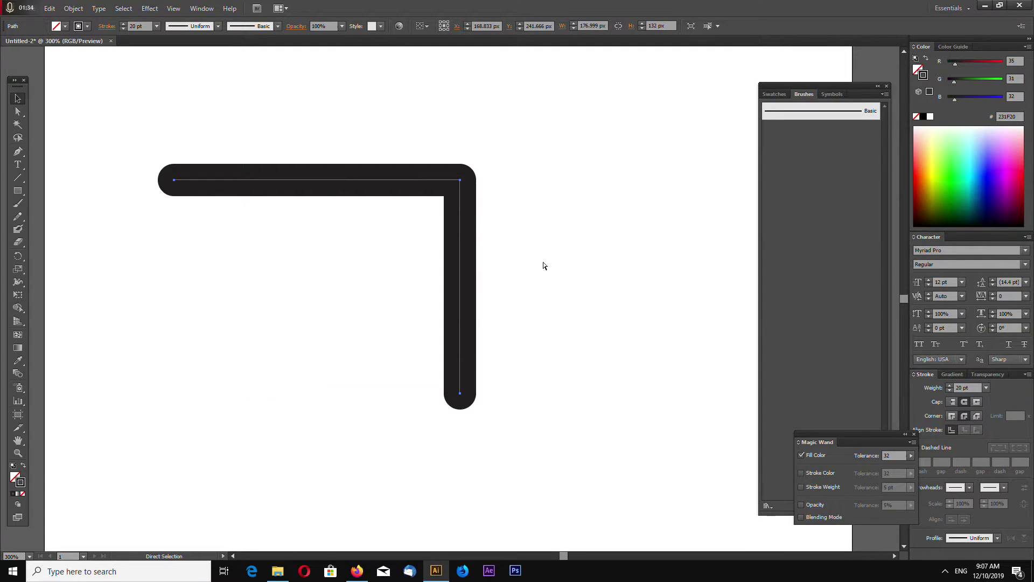
{"action": "key", "text": "v"}
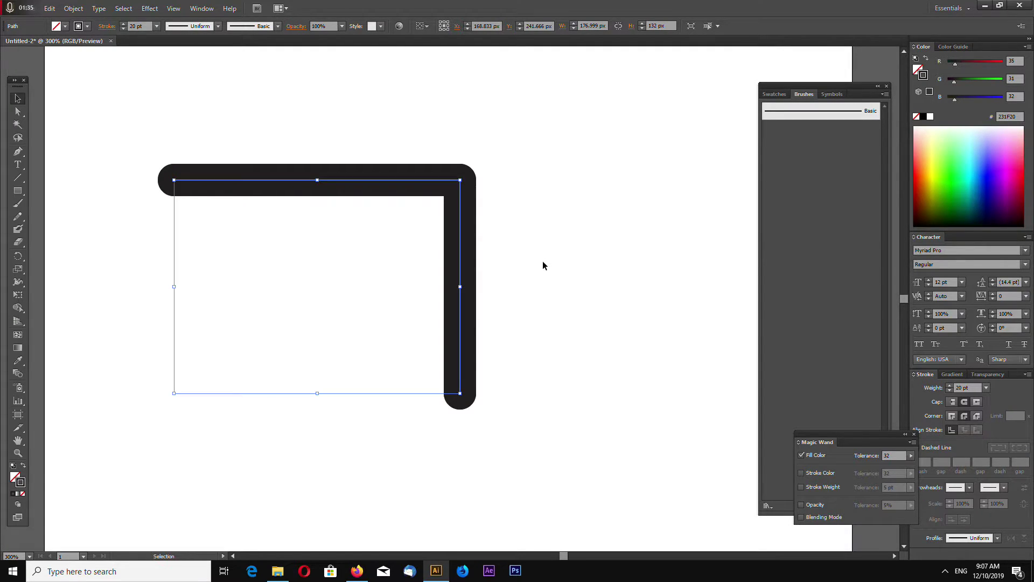
Make the front copy's stroke white with a 1 pt weight
{"action": "left_click", "coordinate": [930, 117]}
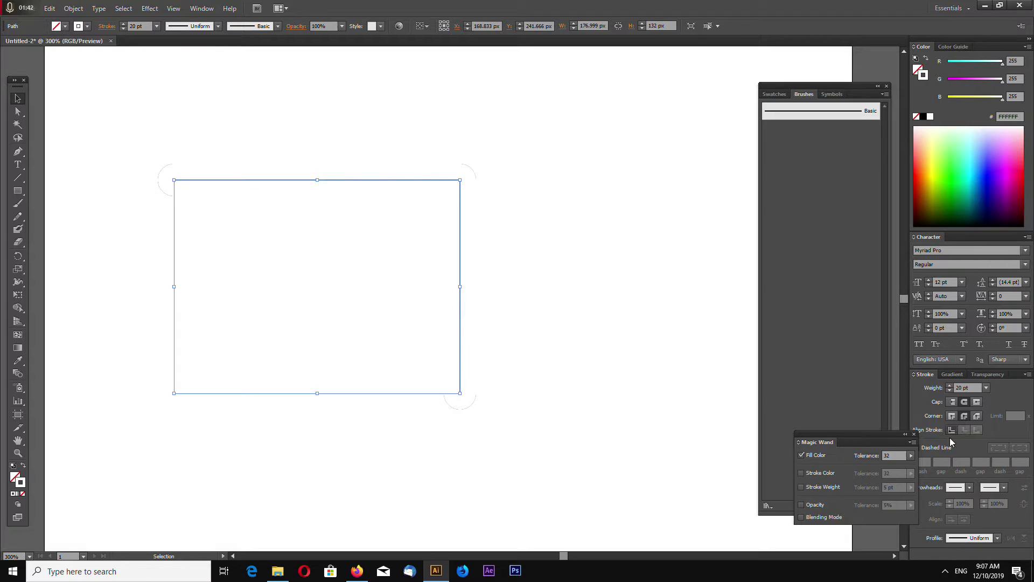
{"action": "left_click", "coordinate": [968, 387]}
{"action": "type", "text": "1"}
{"action": "key", "text": "Return"}
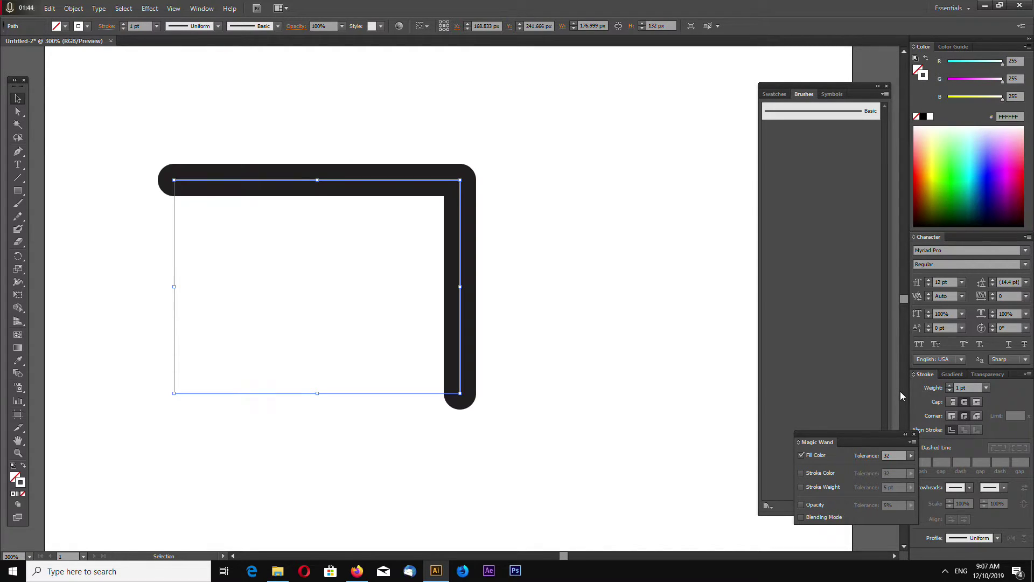
{"action": "left_click", "coordinate": [614, 284]}
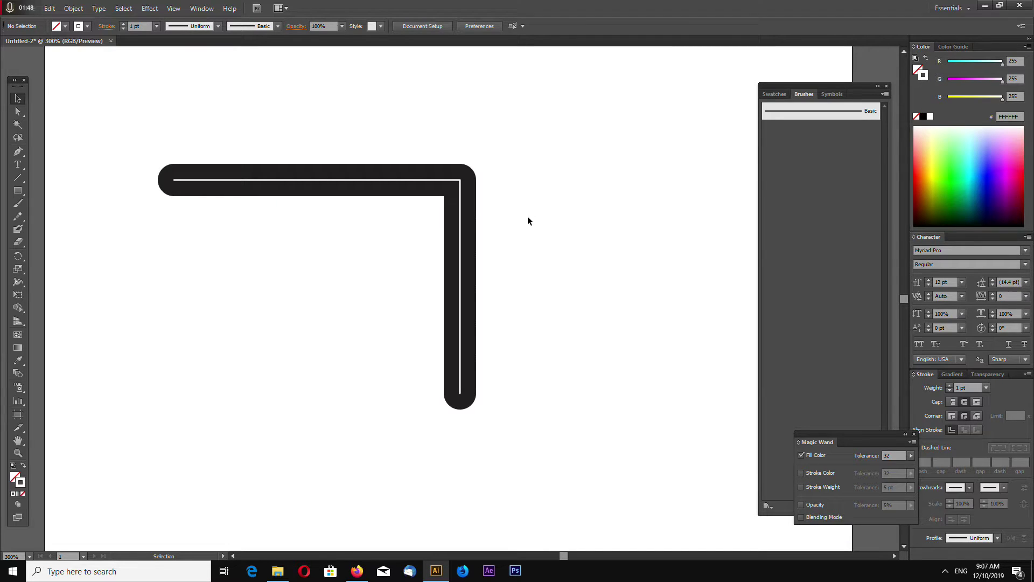
Blend the two stacked corner paths with Object > Blend > Make
{"action": "left_click_drag", "start_coordinate": [529, 213], "coordinate": [372, 129]}
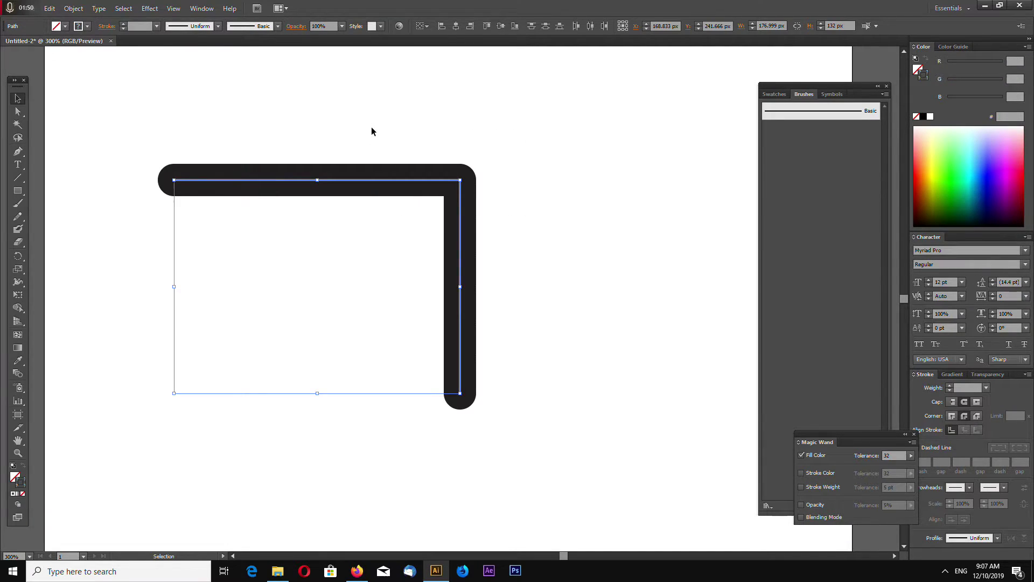
{"action": "left_click", "coordinate": [74, 8]}
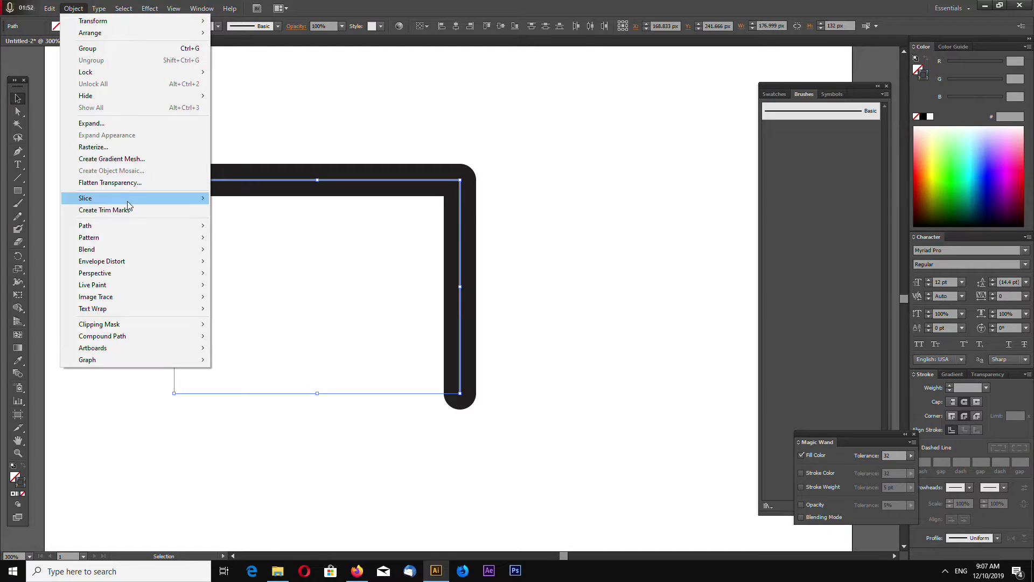
{"action": "mouse_move", "coordinate": [139, 251]}
{"action": "left_click", "coordinate": [241, 250]}
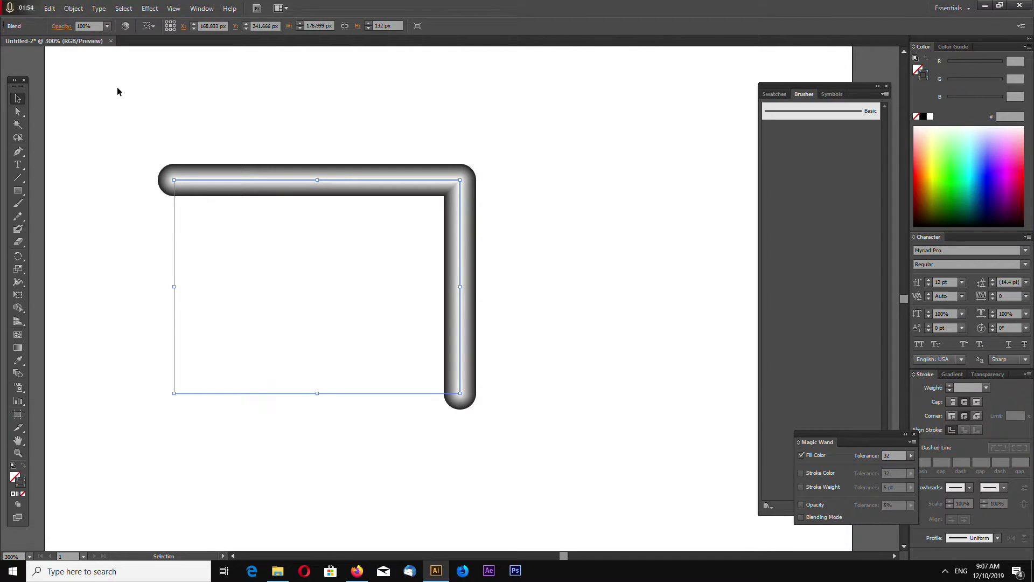
{"action": "left_click", "coordinate": [265, 222]}
{"action": "key", "text": "z"}
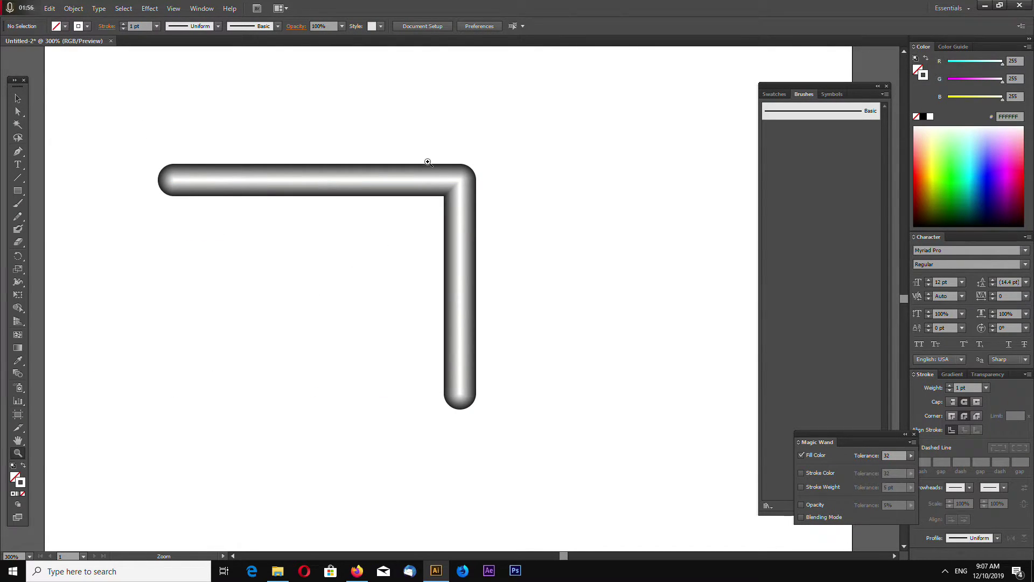
{"action": "left_click_drag", "start_coordinate": [427, 160], "coordinate": [487, 217]}
{"action": "key", "text": "ctrl+minus"}
{"action": "key", "text": "ctrl+minus"}
{"action": "key", "text": "ctrl+minus"}
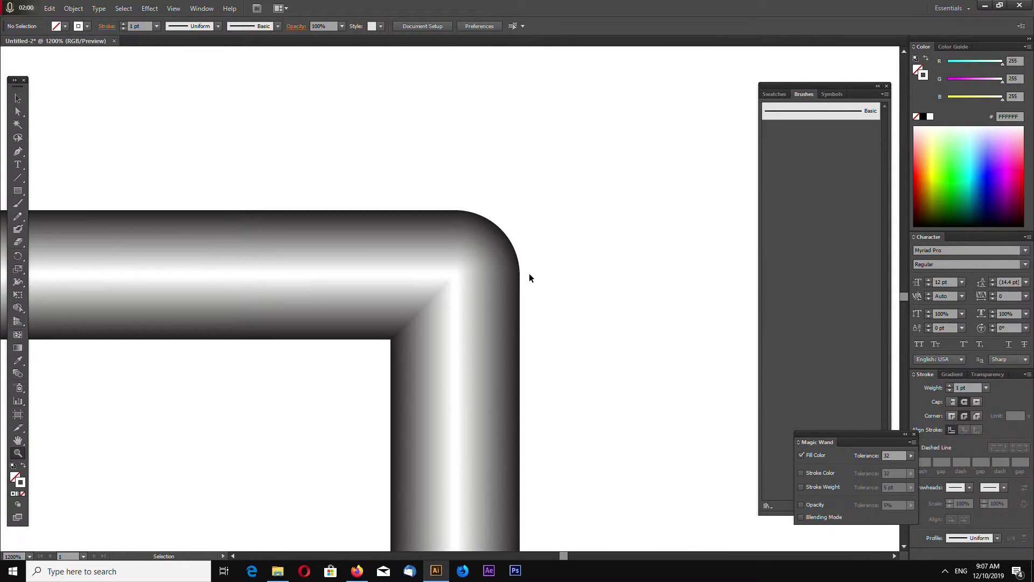
{"action": "key", "text": "ctrl+minus"}
{"action": "key", "text": "ctrl+minus"}
{"action": "left_click", "coordinate": [18, 98]}
{"action": "key", "text": "ctrl+minus"}
{"action": "key", "text": "ctrl+minus"}
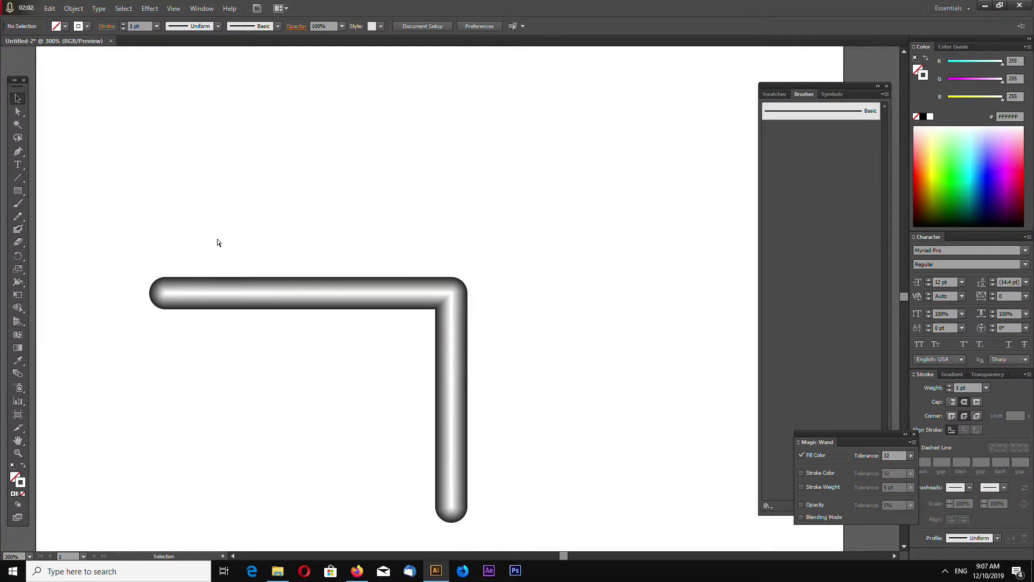
{"action": "key", "text": "ctrl+equal"}
{"action": "key", "text": "ctrl+equal"}
{"action": "key", "text": "ctrl+equal"}
Set the tube's Blend Options to 30 specified steps
{"action": "left_click_drag", "start_coordinate": [231, 196], "coordinate": [506, 377]}
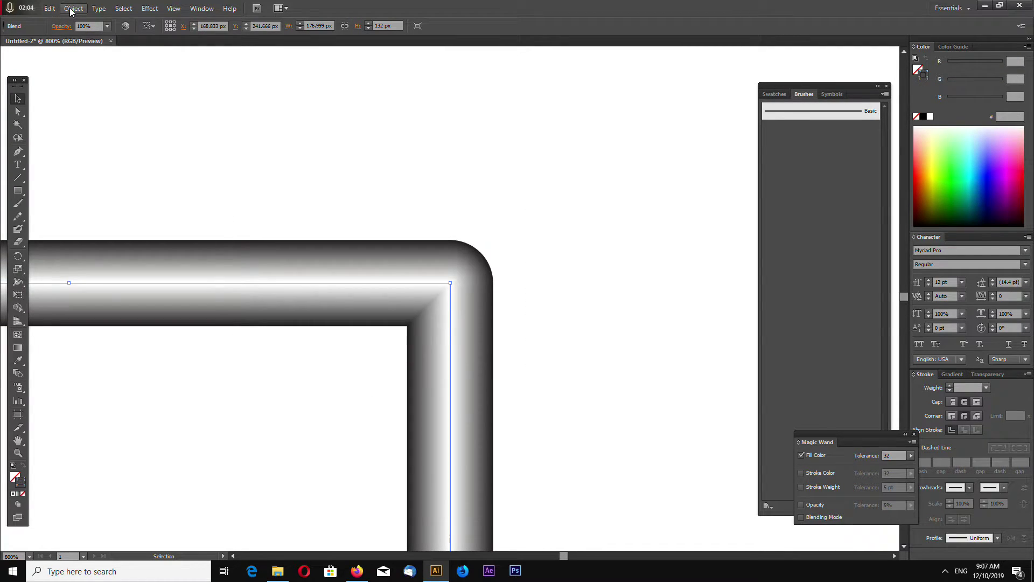
{"action": "left_click", "coordinate": [73, 9]}
{"action": "mouse_move", "coordinate": [141, 247]}
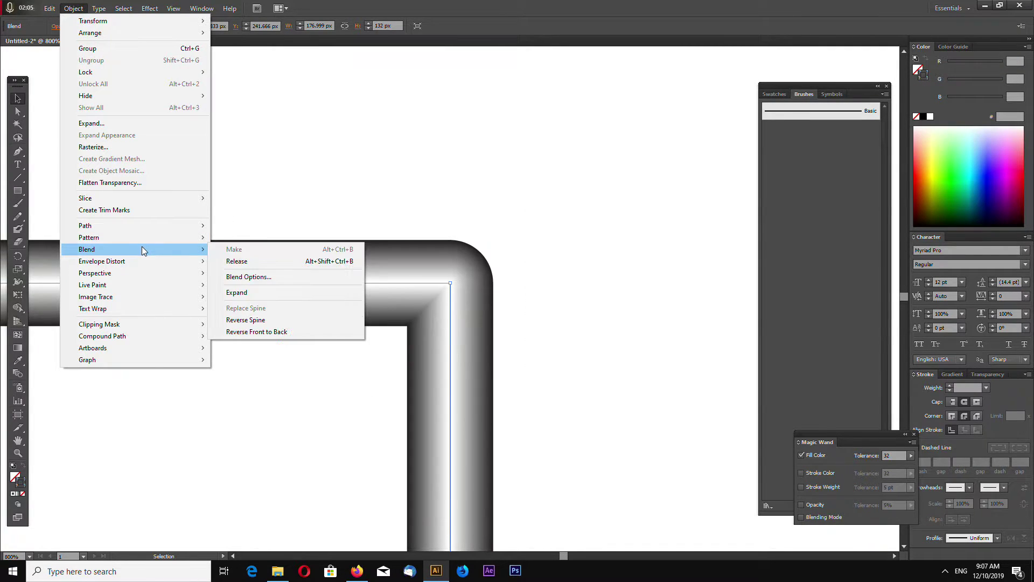
{"action": "left_click", "coordinate": [267, 278]}
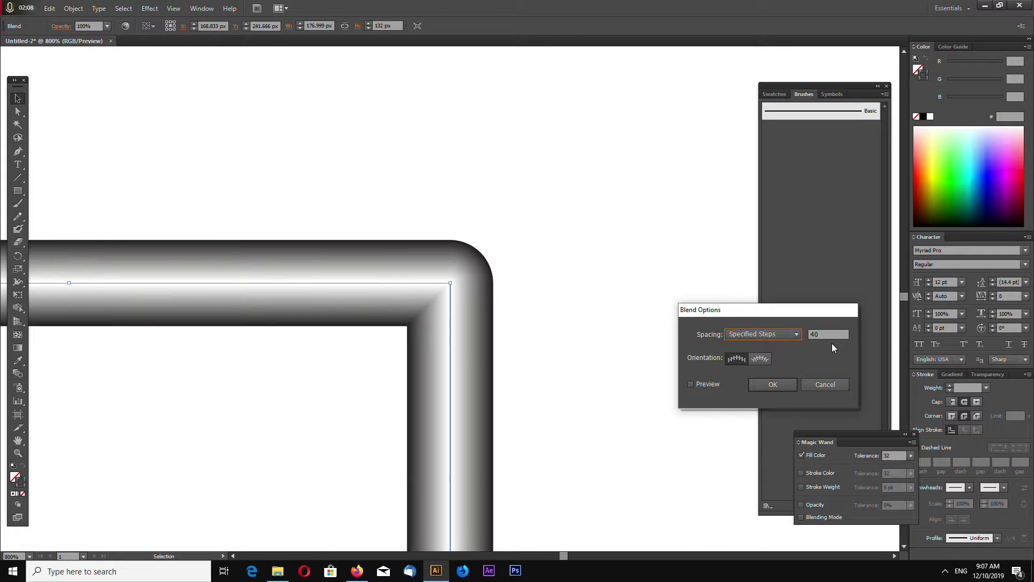
{"action": "key", "text": "Tab"}
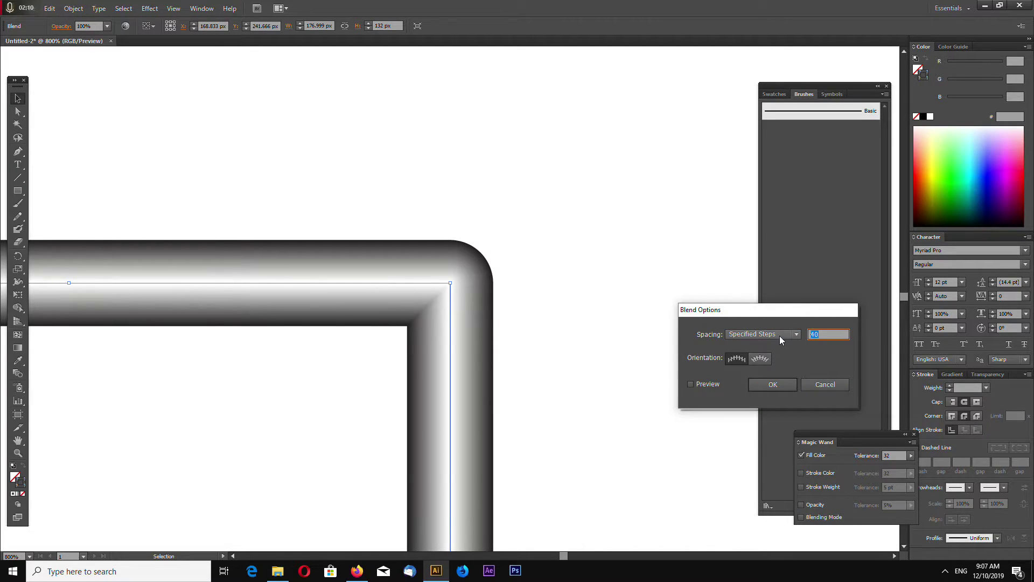
{"action": "type", "text": "3"}
{"action": "left_click", "coordinate": [774, 386]}
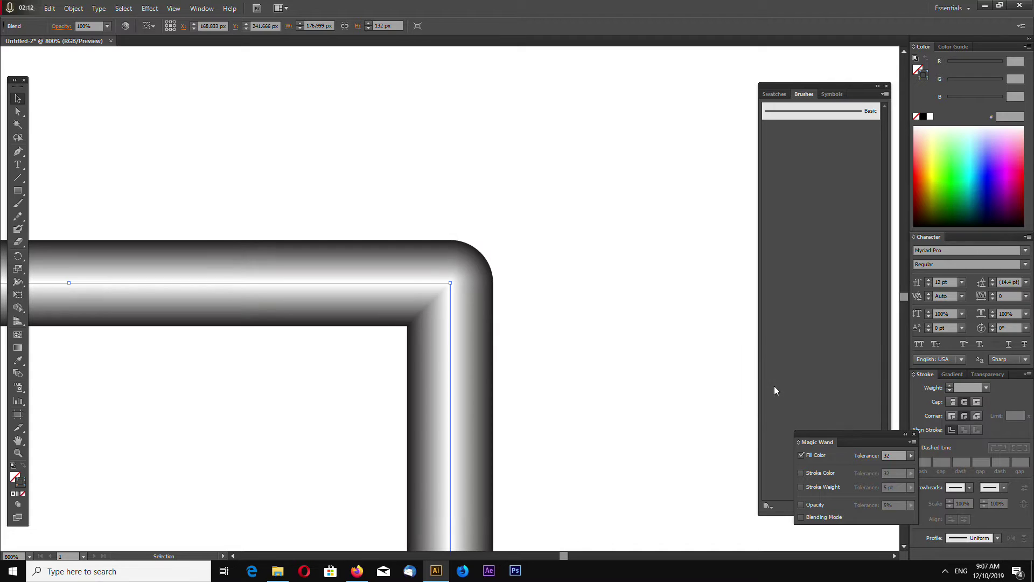
{"action": "key", "text": "ctrl+minus"}
{"action": "key", "text": "ctrl+minus"}
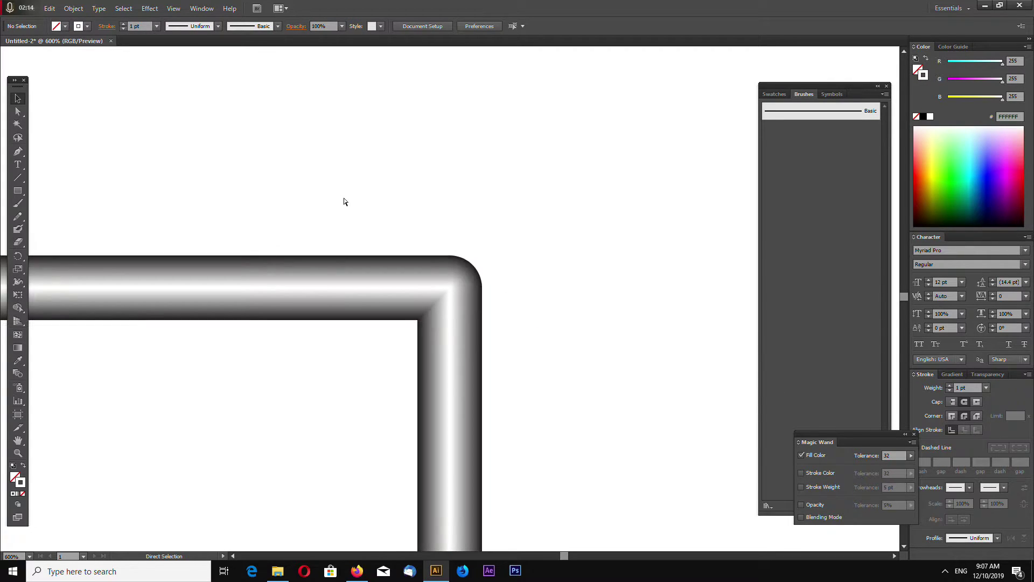
Expand the blend into separate paths with Object > Expand, keeping Object, Fill and Stroke
{"action": "left_click", "coordinate": [74, 8]}
{"action": "left_click", "coordinate": [120, 123]}
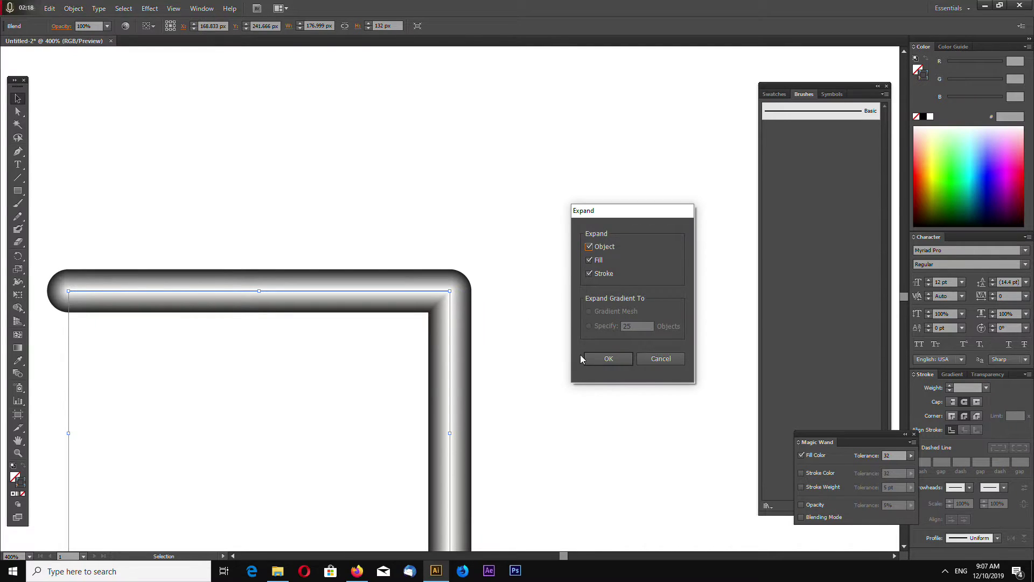
{"action": "left_click", "coordinate": [603, 362]}
{"action": "left_click", "coordinate": [74, 8]}
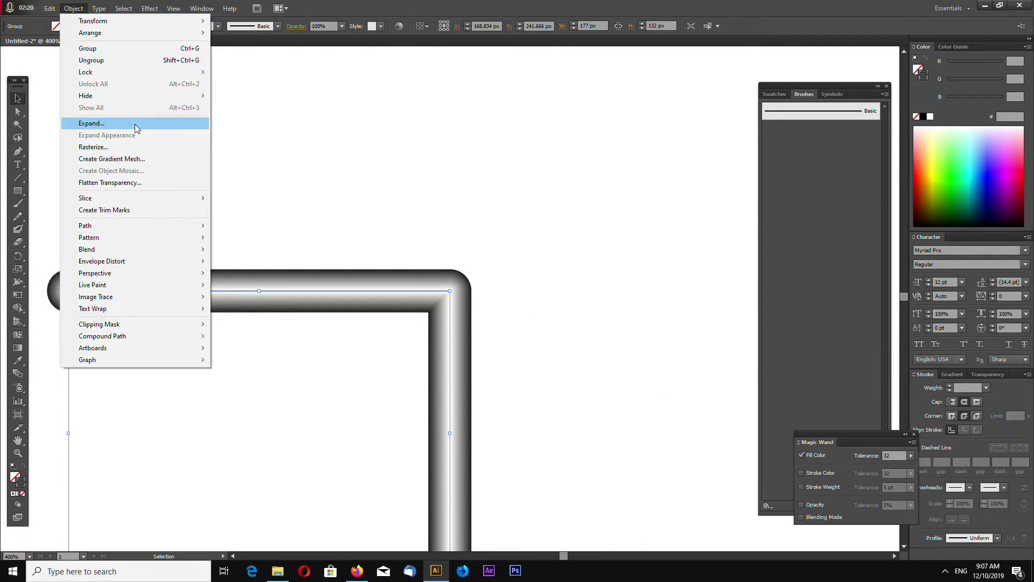
{"action": "left_click", "coordinate": [132, 125]}
{"action": "left_click", "coordinate": [615, 365]}
Zoom to 1600% on the corner and check the expanded group
{"action": "left_click", "coordinate": [564, 338]}
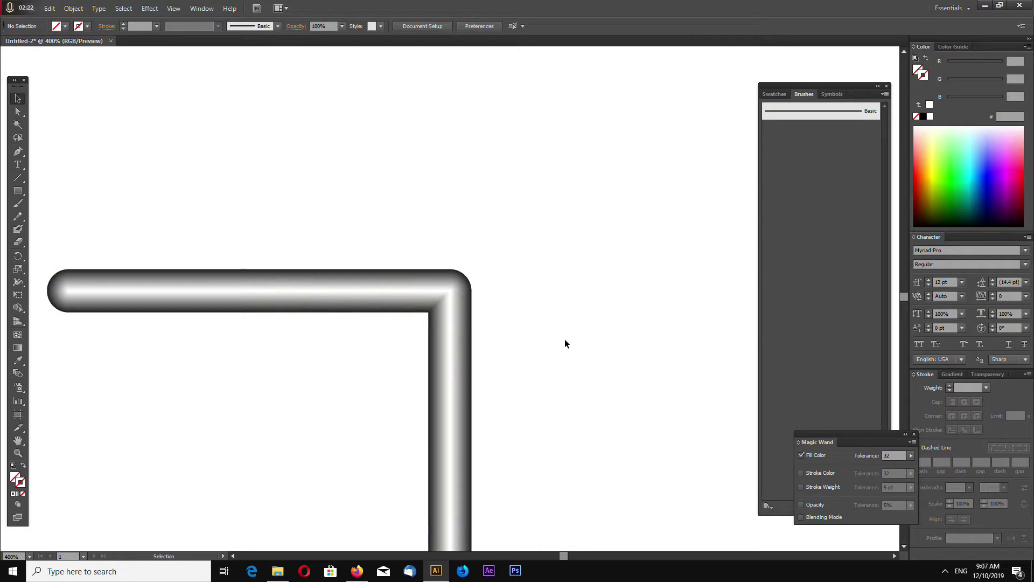
{"action": "left_click", "coordinate": [441, 303]}
{"action": "scroll", "coordinate": [447, 301], "scroll_direction": "up", "scroll_amount": 1}
{"action": "key", "text": "a"}
{"action": "key", "text": "ctrl+equal"}
{"action": "key", "text": "ctrl+equal"}
{"action": "key", "text": "ctrl+equal"}
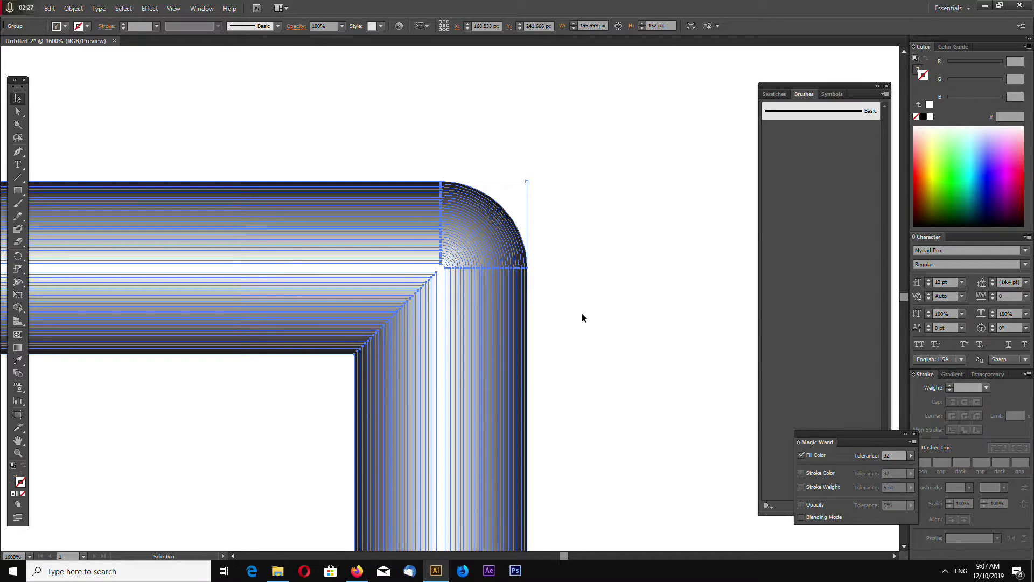
{"action": "left_click", "coordinate": [583, 293]}
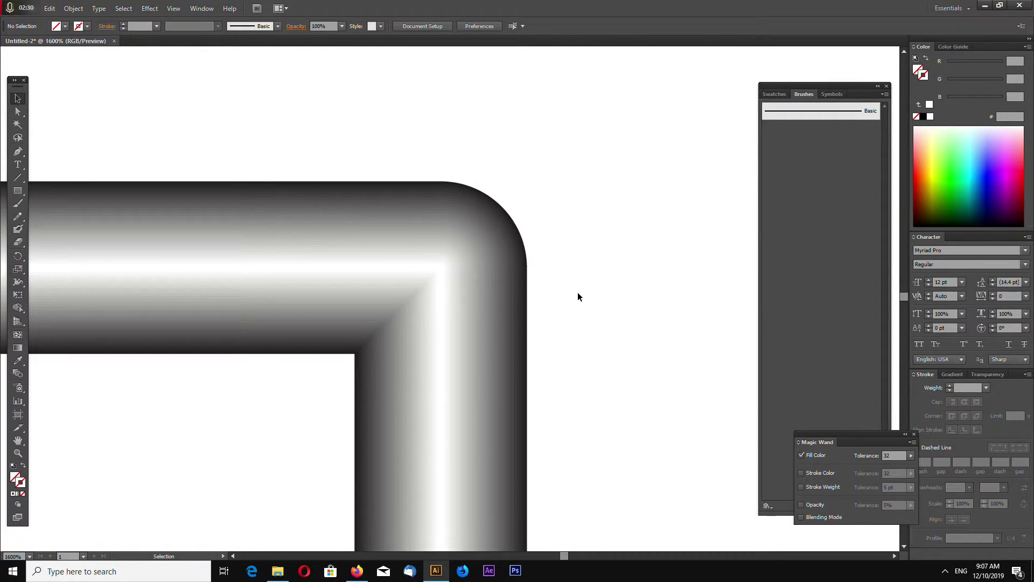
{"action": "left_click_drag", "start_coordinate": [577, 294], "coordinate": [445, 282]}
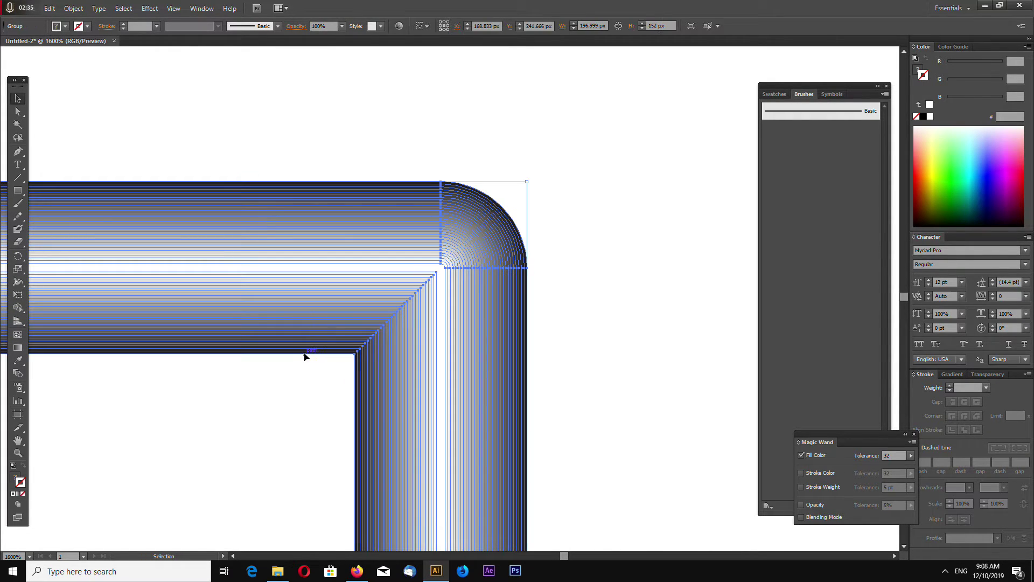
{"action": "left_click", "coordinate": [288, 383]}
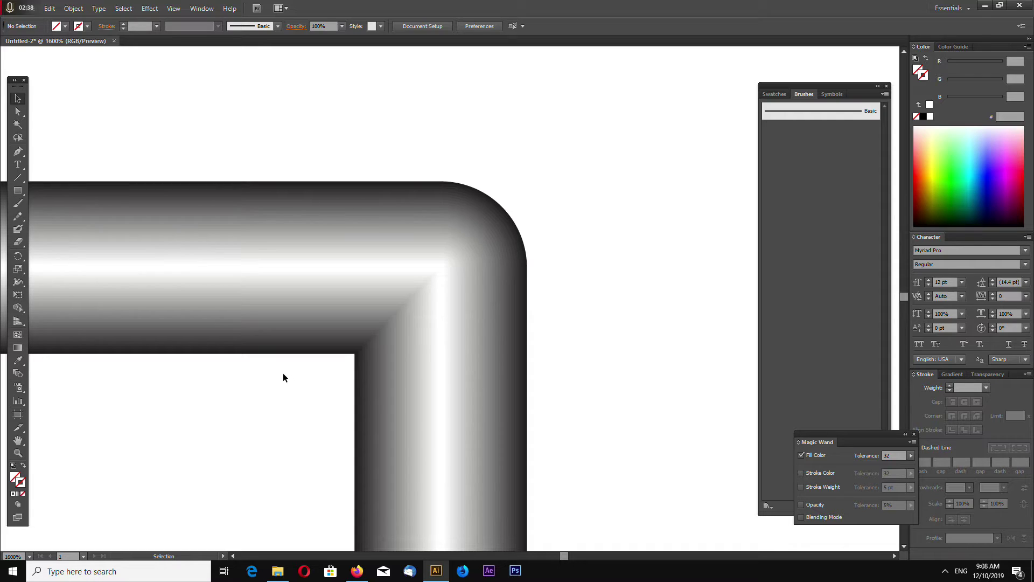
Create a 20 × 20 px square with a bright green fill and no stroke
{"action": "left_click", "coordinate": [20, 194]}
{"action": "left_click", "coordinate": [242, 135]}
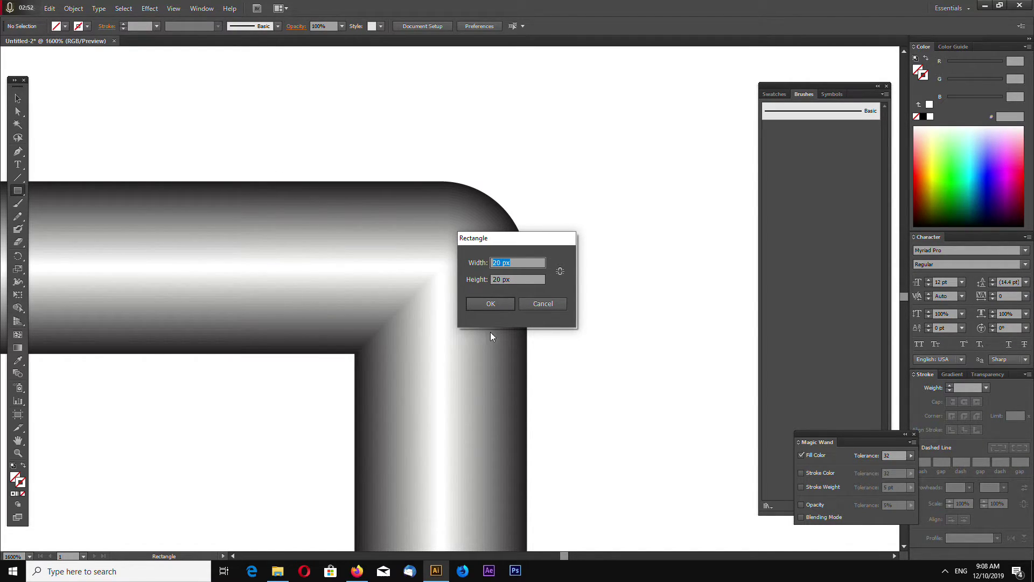
{"action": "left_click", "coordinate": [503, 307]}
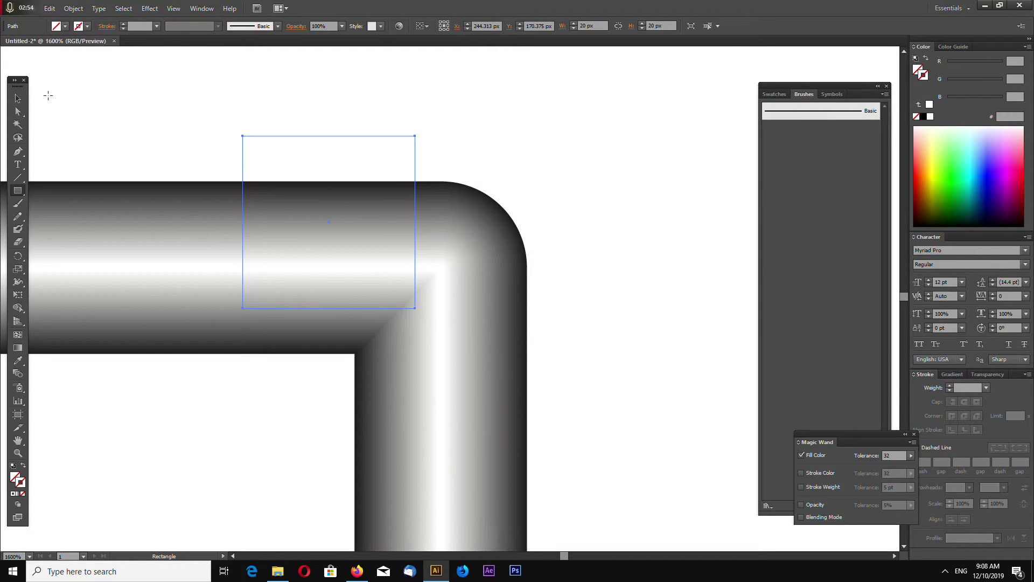
{"action": "left_click", "coordinate": [18, 98]}
{"action": "left_click", "coordinate": [967, 170]}
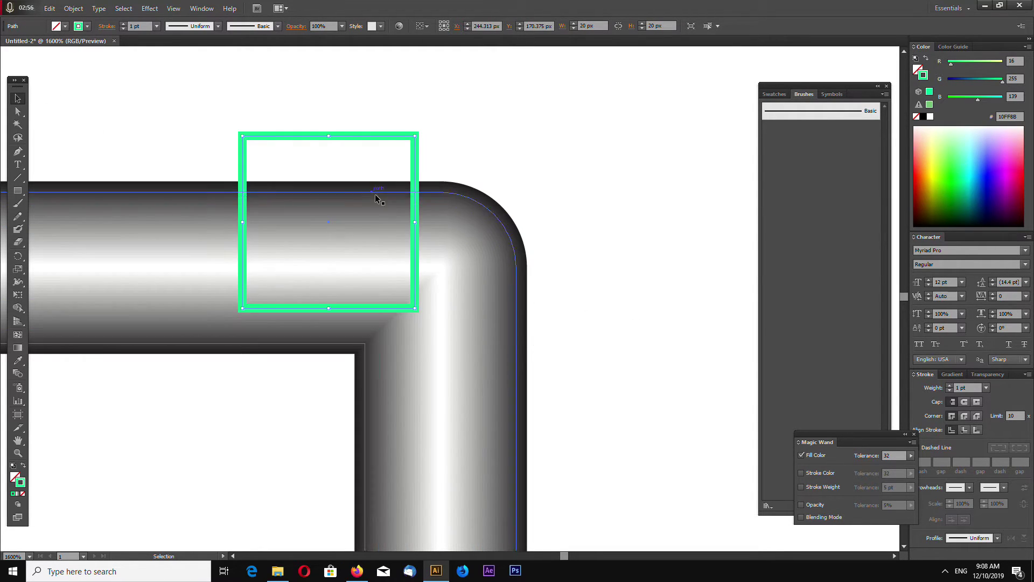
{"action": "left_click", "coordinate": [916, 117]}
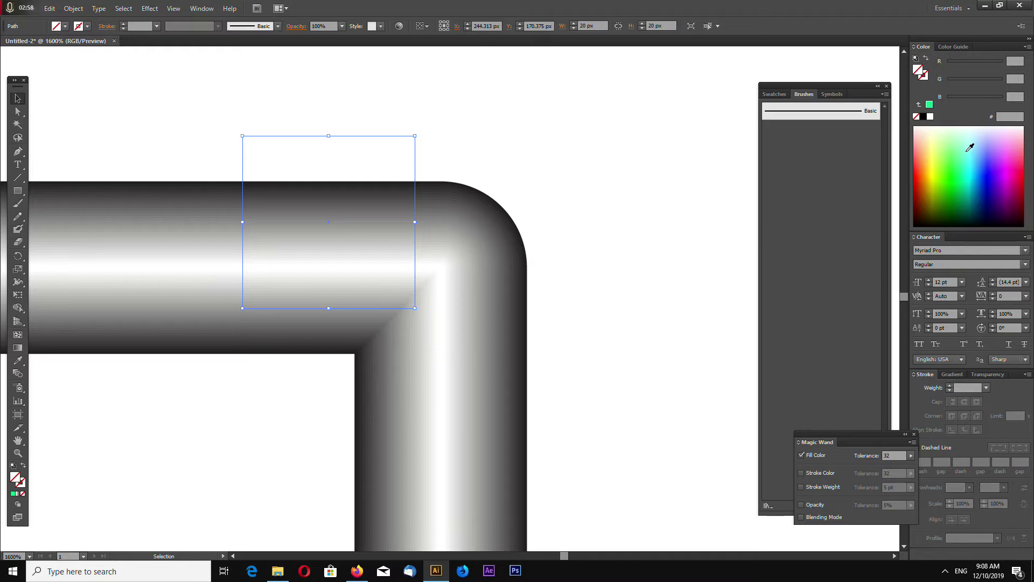
{"action": "left_click", "coordinate": [970, 147]}
Move the green square down onto the tube's upper bar
{"action": "left_click", "coordinate": [538, 240]}
{"action": "left_click_drag", "start_coordinate": [412, 275], "coordinate": [423, 393]}
{"action": "left_click", "coordinate": [330, 389]}
Zoom in and drag the green square's corner onto the tube's inner corner
{"action": "key", "text": "z"}
{"action": "left_click", "coordinate": [18, 99]}
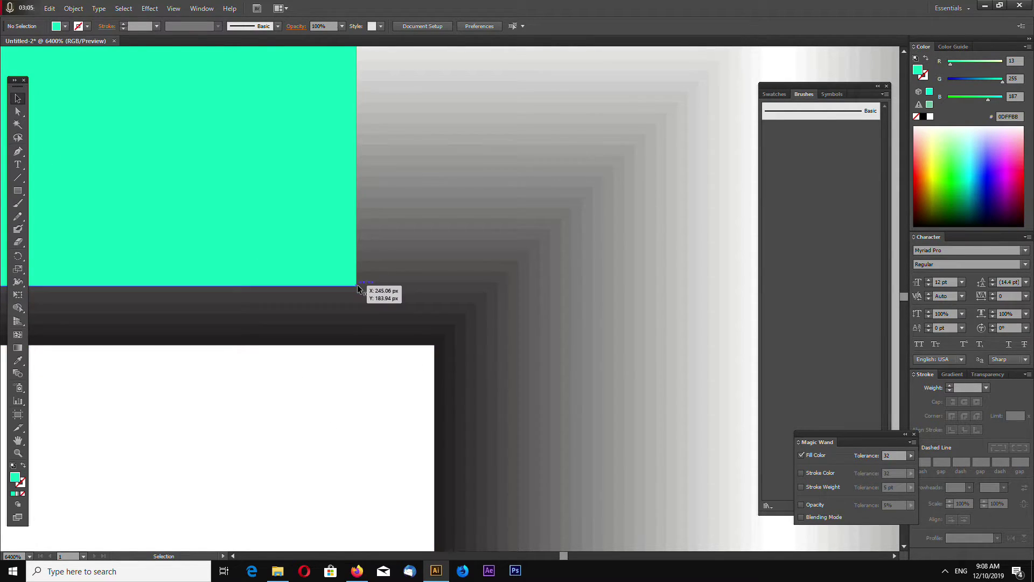
{"action": "left_click_drag", "start_coordinate": [357, 285], "coordinate": [341, 304]}
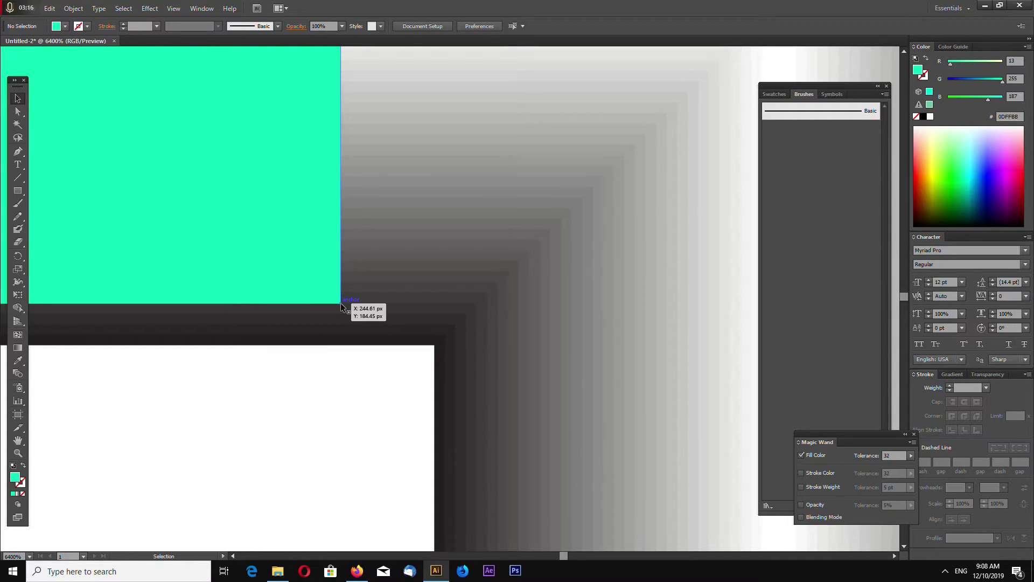
{"action": "left_click_drag", "start_coordinate": [342, 305], "coordinate": [435, 347]}
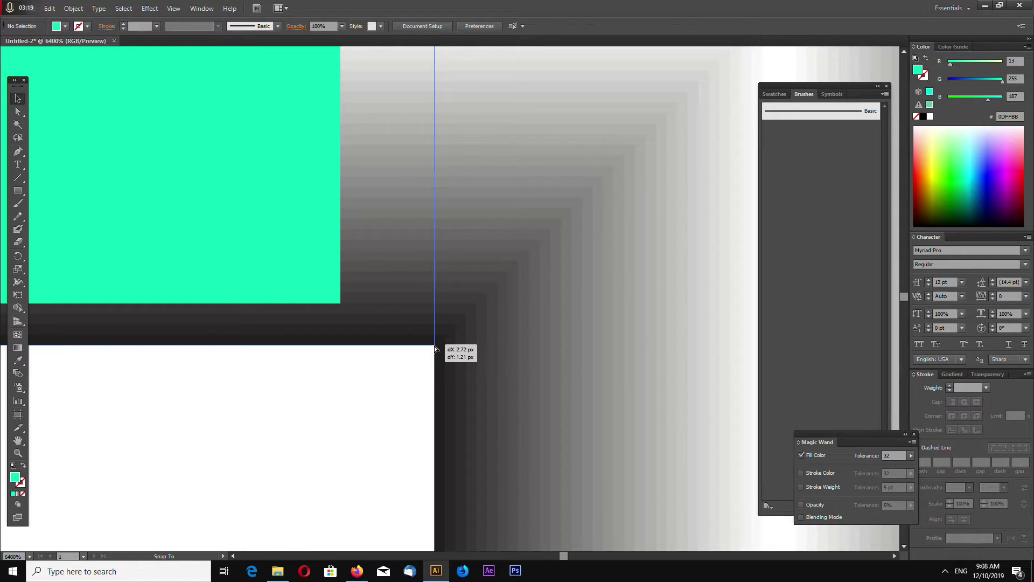
{"action": "mouse_move", "coordinate": [434, 346]}
{"action": "left_mouse_down"}
{"action": "mouse_move", "coordinate": [347, 274]}
{"action": "mouse_move", "coordinate": [436, 345]}
{"action": "mouse_move", "coordinate": [317, 297]}
{"action": "mouse_move", "coordinate": [434, 345]}
{"action": "left_mouse_up"}
{"action": "left_click", "coordinate": [317, 377]}
{"action": "left_click", "coordinate": [306, 369]}
Toggle View > Snap to Point and zoom out to 2400%
{"action": "left_click", "coordinate": [176, 7]}
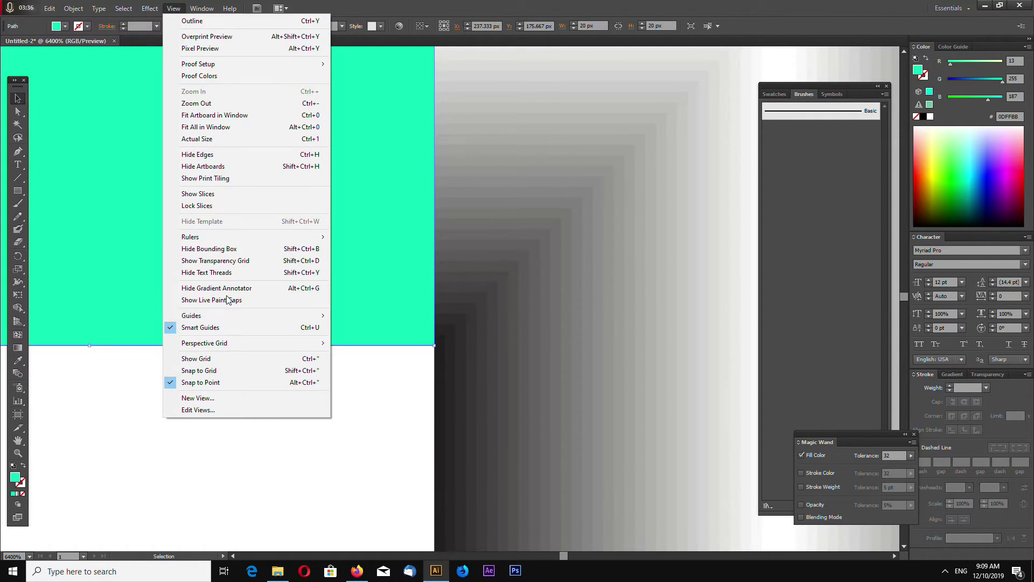
{"action": "left_click", "coordinate": [217, 385]}
{"action": "left_click", "coordinate": [309, 389]}
{"action": "key", "text": "ctrl+minus"}
{"action": "key", "text": "ctrl+minus"}
{"action": "key", "text": "ctrl+minus"}
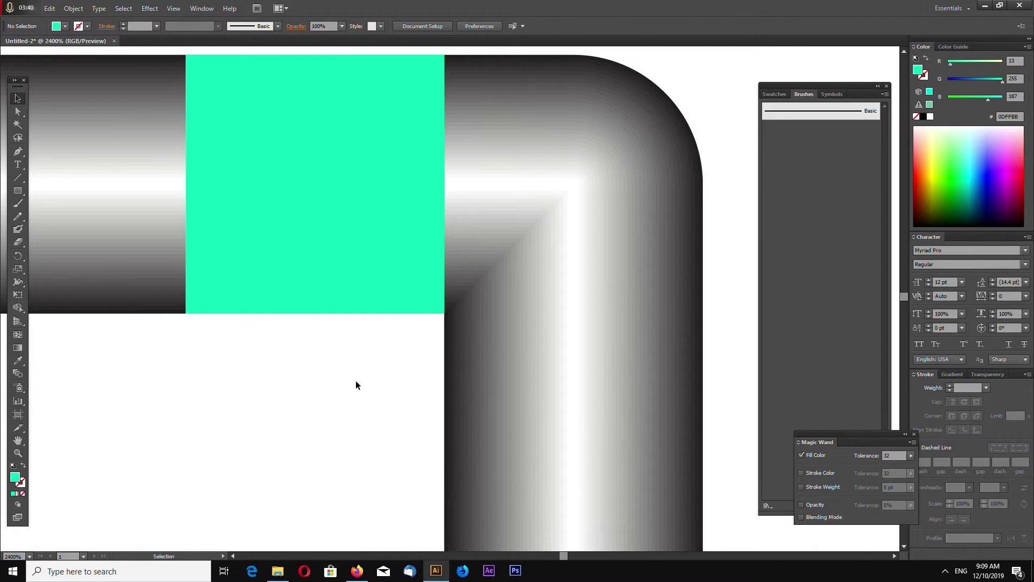
{"action": "scroll", "coordinate": [361, 386], "scroll_direction": "up", "scroll_amount": 3}
Place a copy of the green square over the tube's outer corner
{"action": "left_click", "coordinate": [262, 155]}
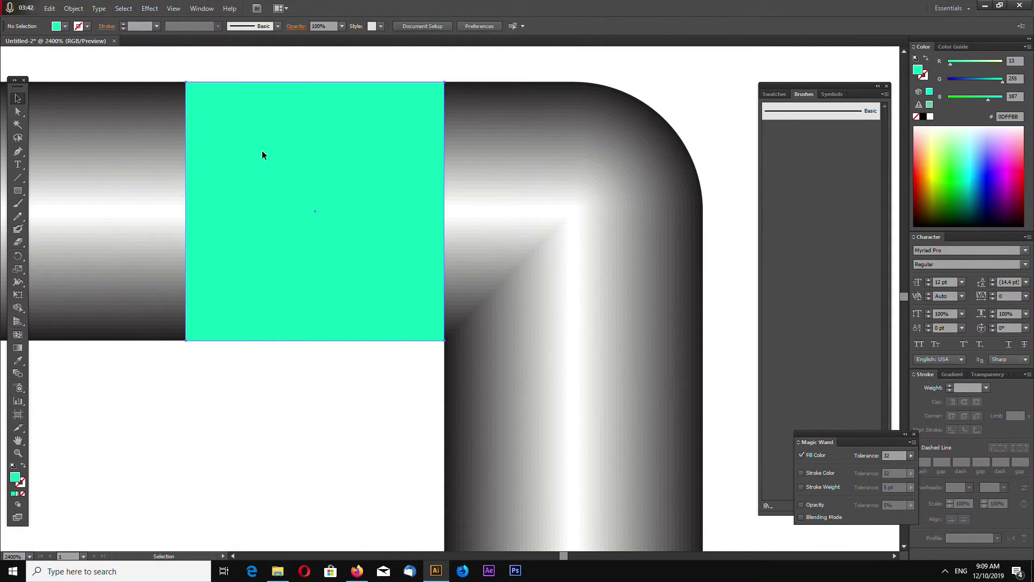
{"action": "left_click", "coordinate": [262, 156]}
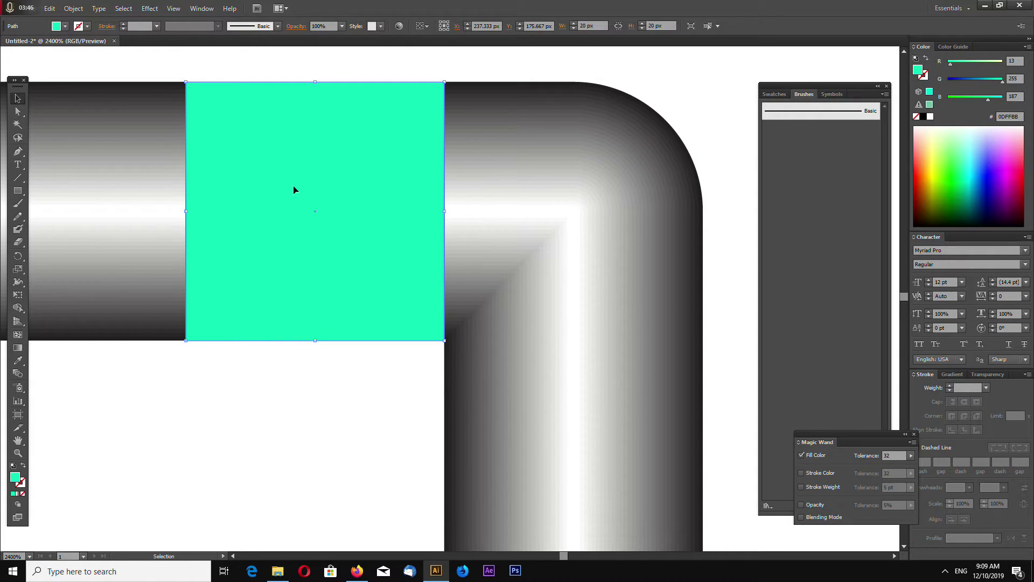
{"action": "left_click_drag", "start_coordinate": [218, 126], "coordinate": [474, 125]}
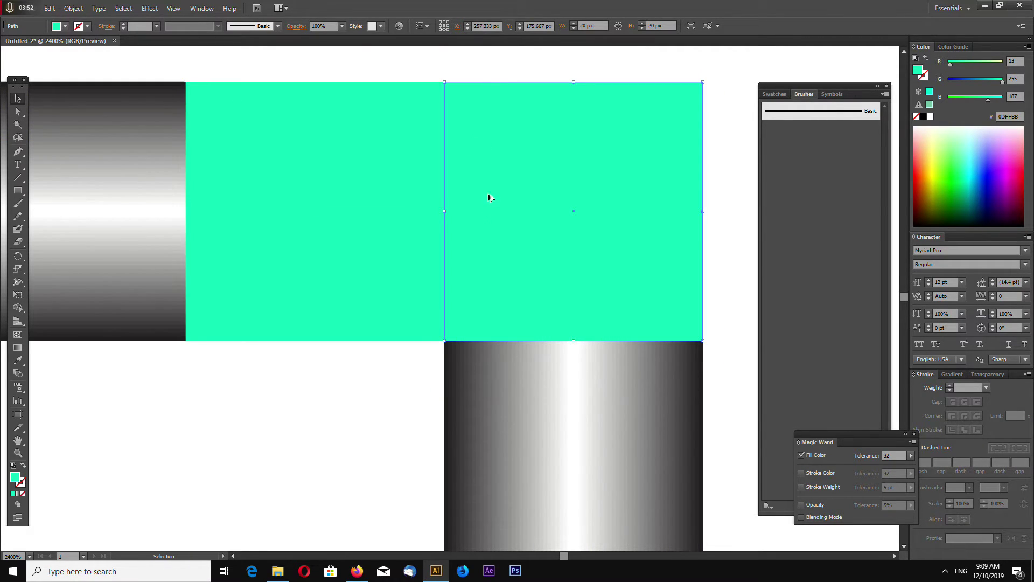
{"action": "left_click", "coordinate": [370, 387]}
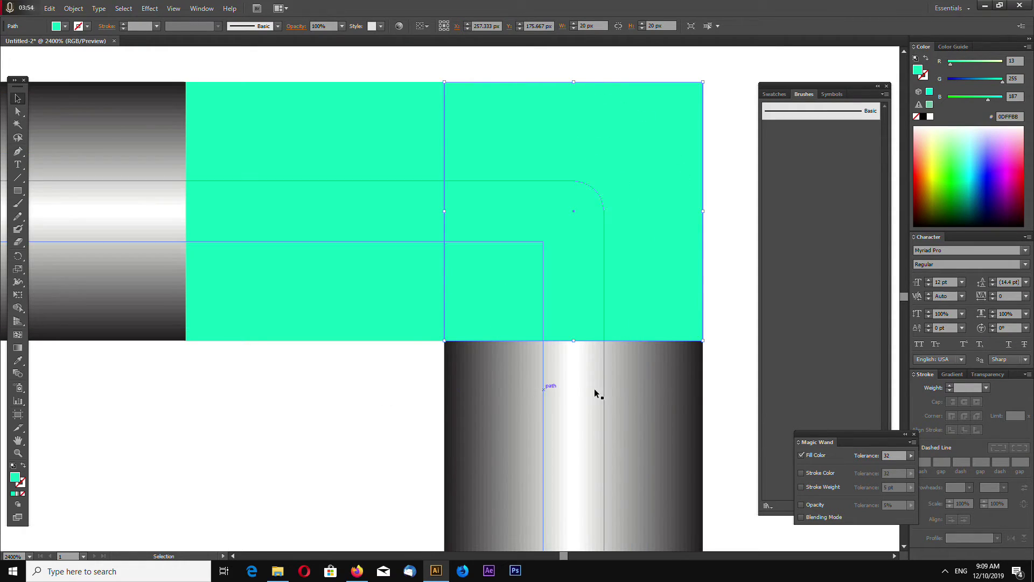
{"action": "key", "text": "ctrl+minus"}
{"action": "scroll", "coordinate": [686, 363], "scroll_direction": "down", "scroll_amount": 2}
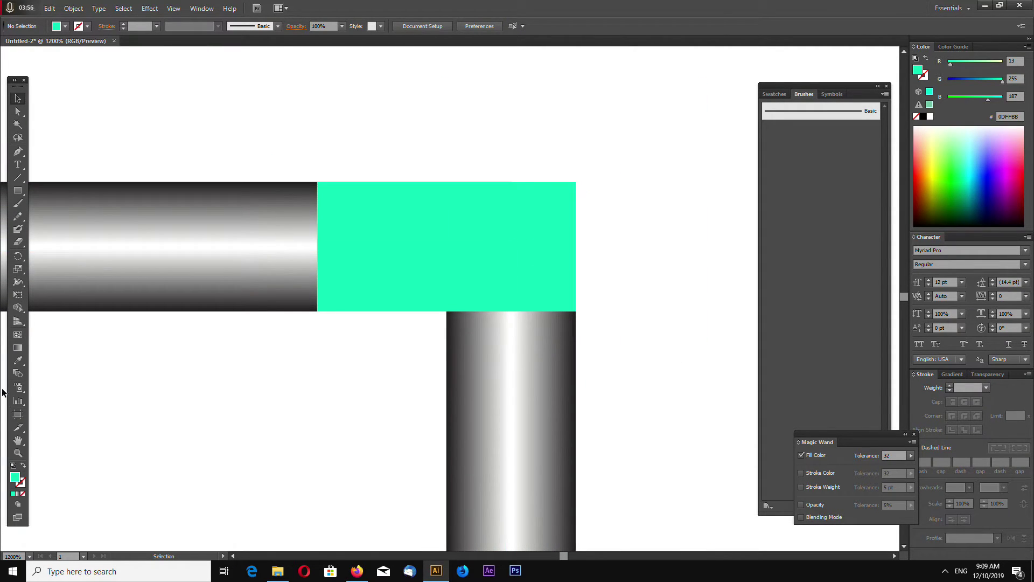
{"action": "left_click", "coordinate": [18, 440]}
{"action": "left_click_drag", "start_coordinate": [541, 417], "coordinate": [460, 326]}
{"action": "scroll", "coordinate": [460, 327], "scroll_direction": "down", "scroll_amount": 3}
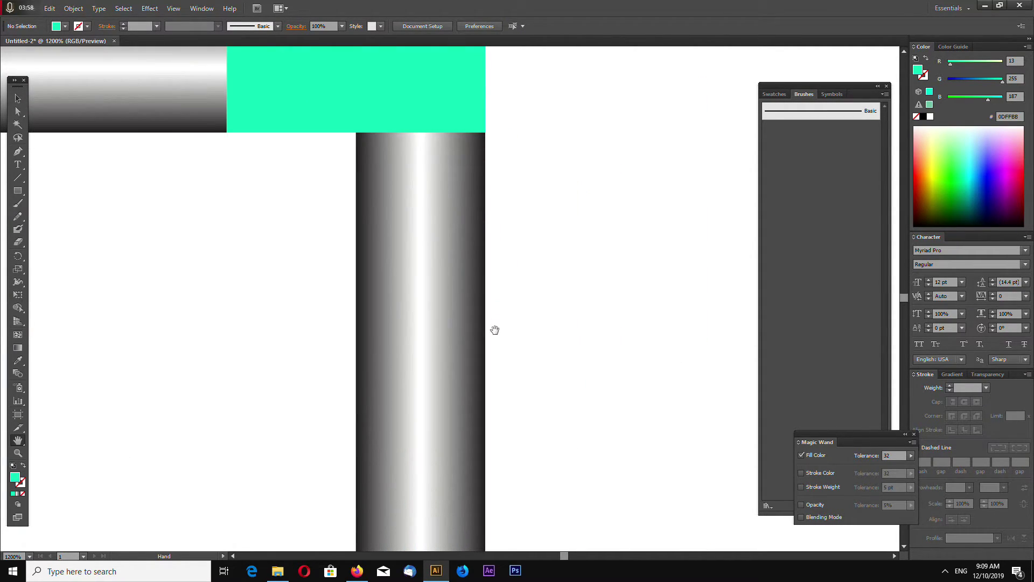
{"action": "key", "text": "ctrl+minus"}
{"action": "left_click", "coordinate": [17, 99]}
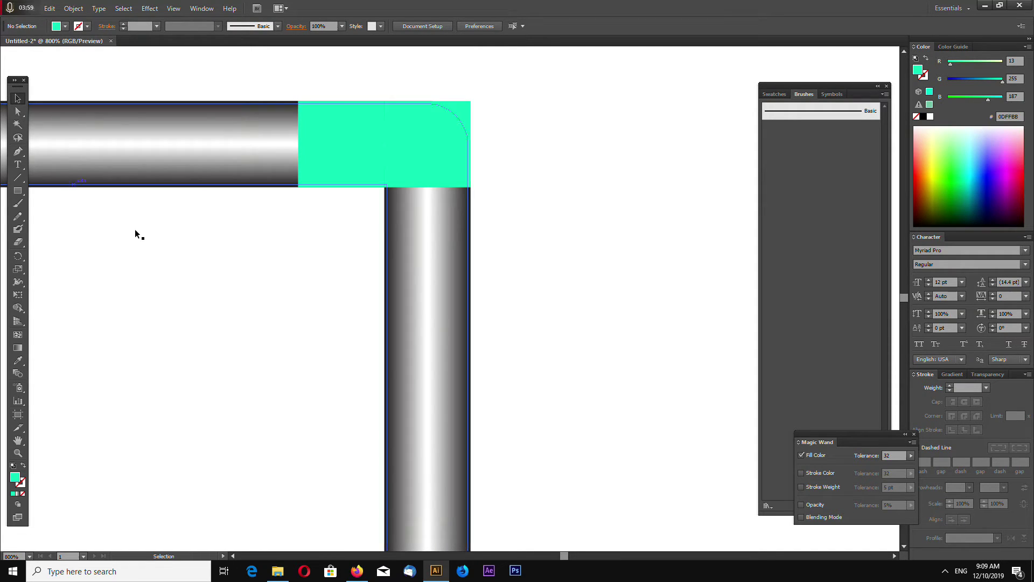
{"action": "scroll", "coordinate": [473, 289], "scroll_direction": "down", "scroll_amount": 1}
{"action": "key", "text": "ctrl+minus"}
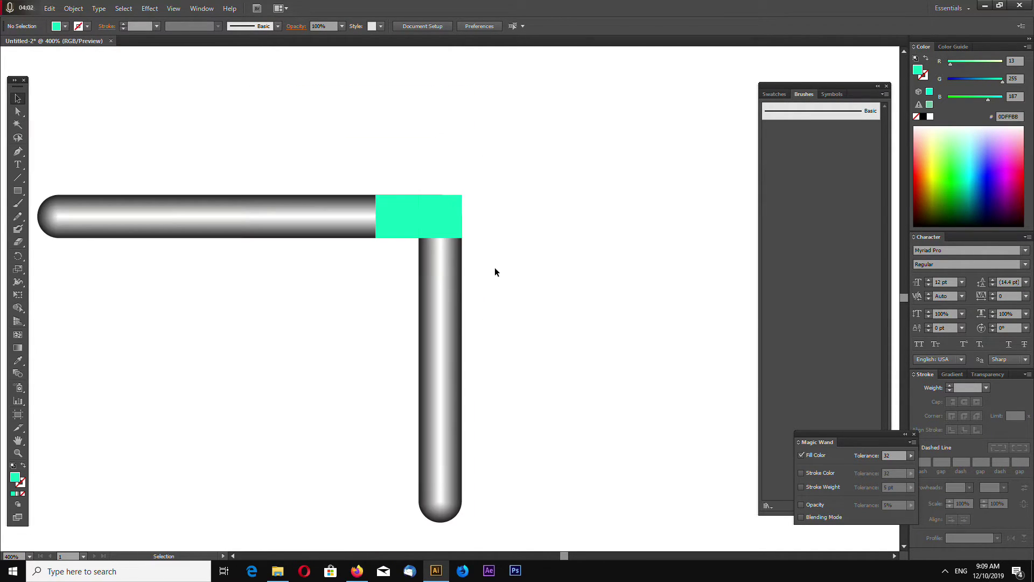
Copy the green square to the vertical bar's bottom end and snap it flush with the edges
{"action": "left_click_drag", "start_coordinate": [451, 220], "coordinate": [448, 512]}
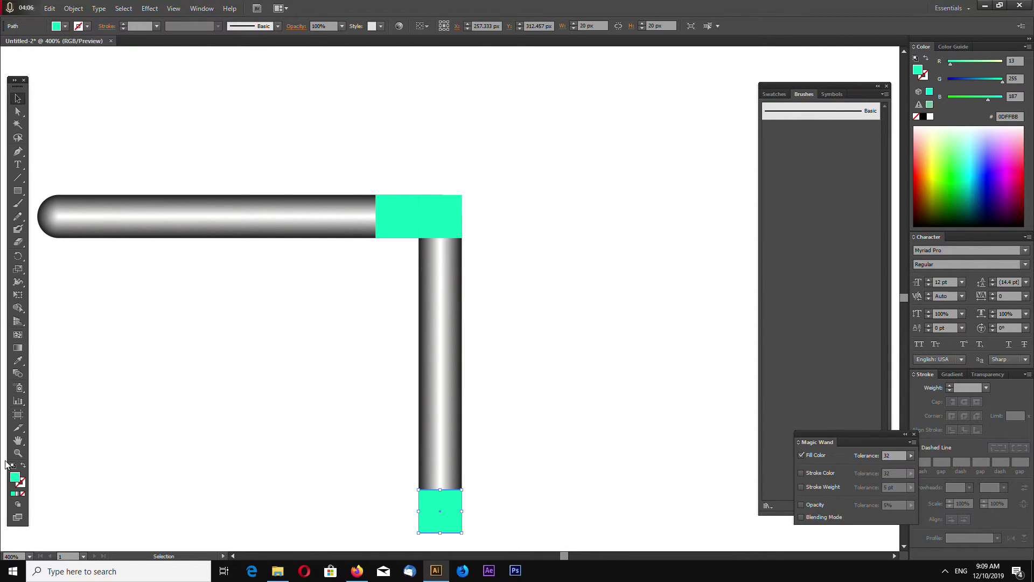
{"action": "key", "text": "z"}
{"action": "left_click_drag", "start_coordinate": [408, 477], "coordinate": [492, 519]}
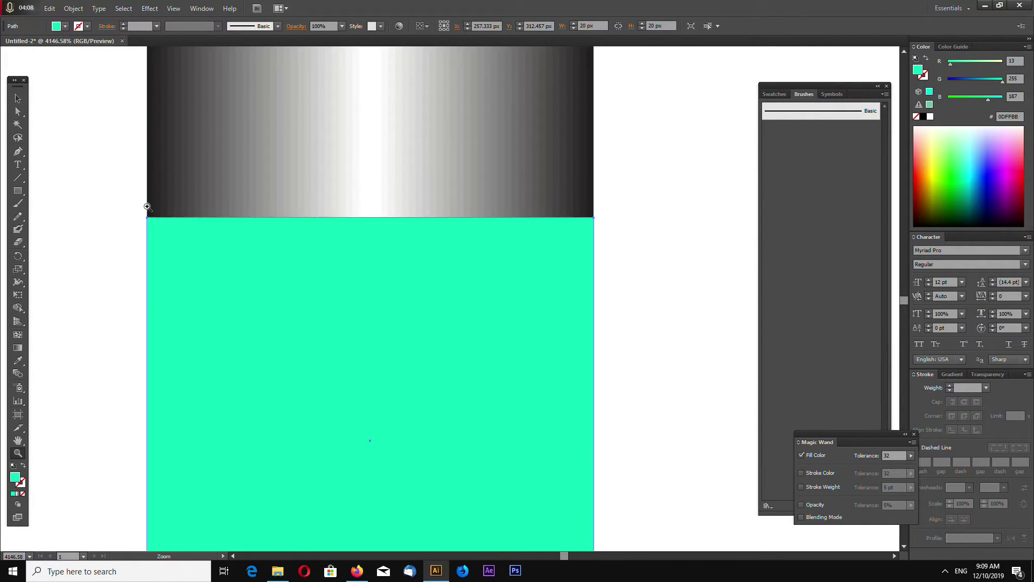
{"action": "left_click", "coordinate": [18, 98]}
{"action": "mouse_move", "coordinate": [162, 229]}
{"action": "left_mouse_down"}
{"action": "mouse_move", "coordinate": [219, 254]}
{"action": "mouse_move", "coordinate": [194, 231]}
{"action": "mouse_move", "coordinate": [182, 235]}
{"action": "left_mouse_up"}
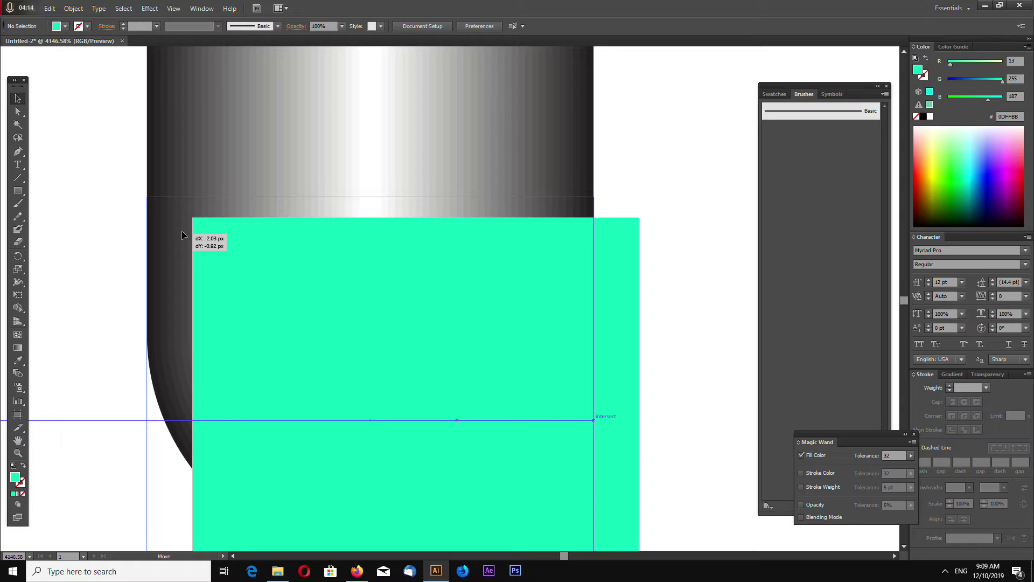
{"action": "left_click_drag", "start_coordinate": [182, 235], "coordinate": [185, 234]}
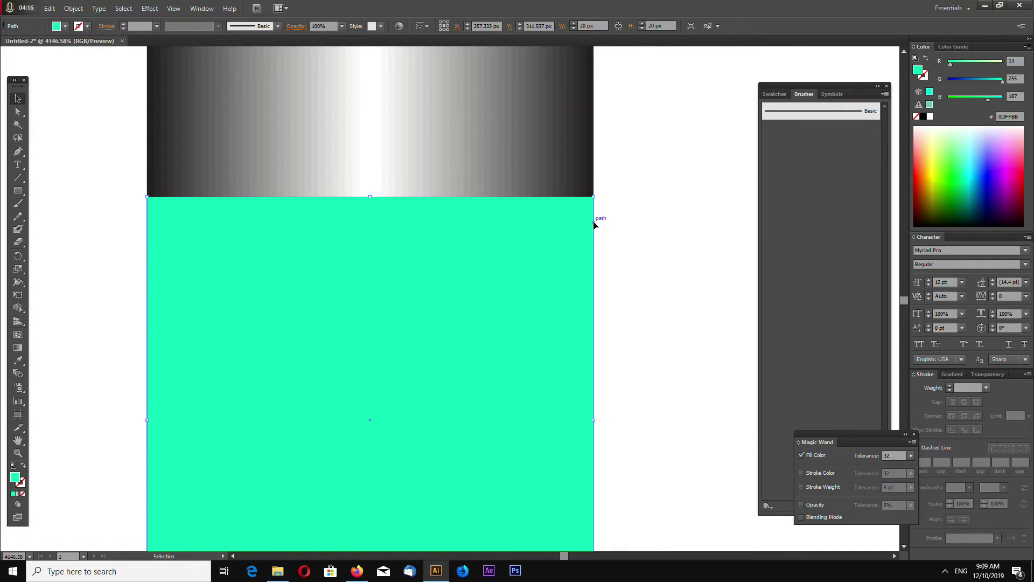
{"action": "key", "text": "ctrl+minus"}
{"action": "key", "text": "ctrl+minus"}
{"action": "key", "text": "ctrl+minus"}
{"action": "key", "text": "ctrl+minus"}
{"action": "key", "text": "ctrl+minus"}
{"action": "key", "text": "ctrl+minus"}
{"action": "left_click", "coordinate": [18, 440]}
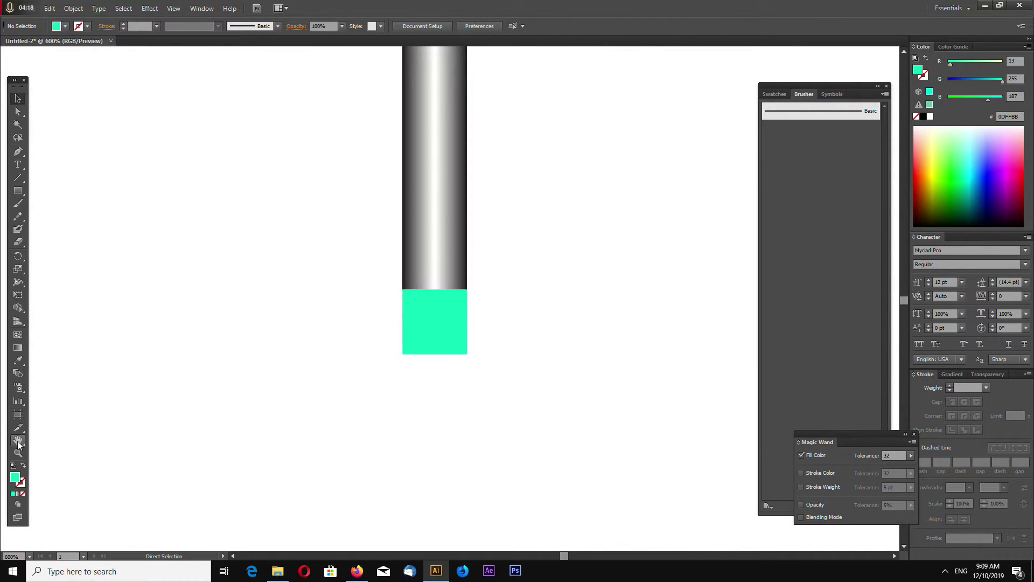
{"action": "key", "text": "ctrl+minus"}
{"action": "left_click_drag", "start_coordinate": [405, 263], "coordinate": [439, 377]}
{"action": "key", "text": "ctrl+plus"}
{"action": "key", "text": "ctrl+plus"}
{"action": "left_click_drag", "start_coordinate": [485, 250], "coordinate": [446, 375]}
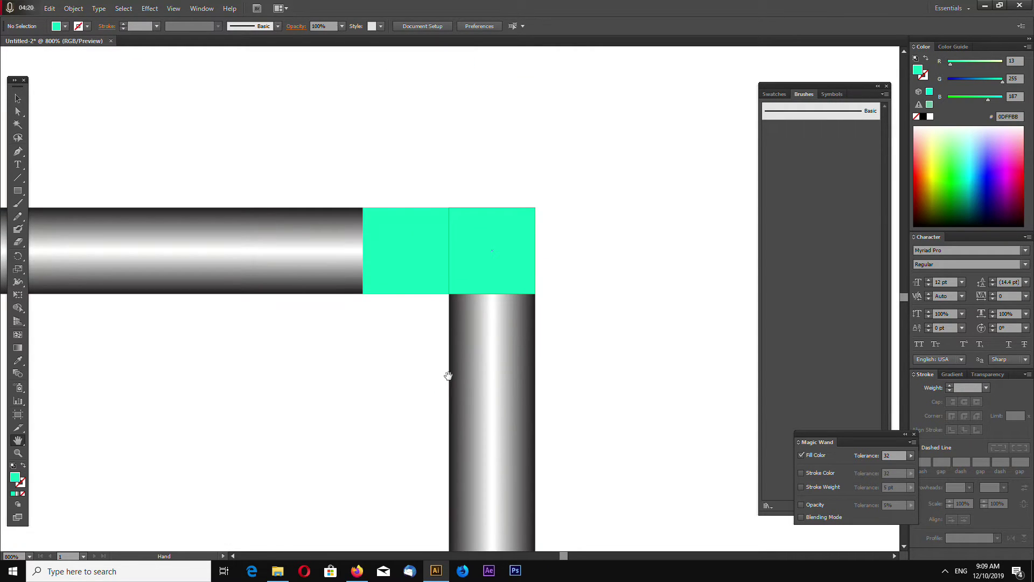
{"action": "left_click", "coordinate": [18, 98]}
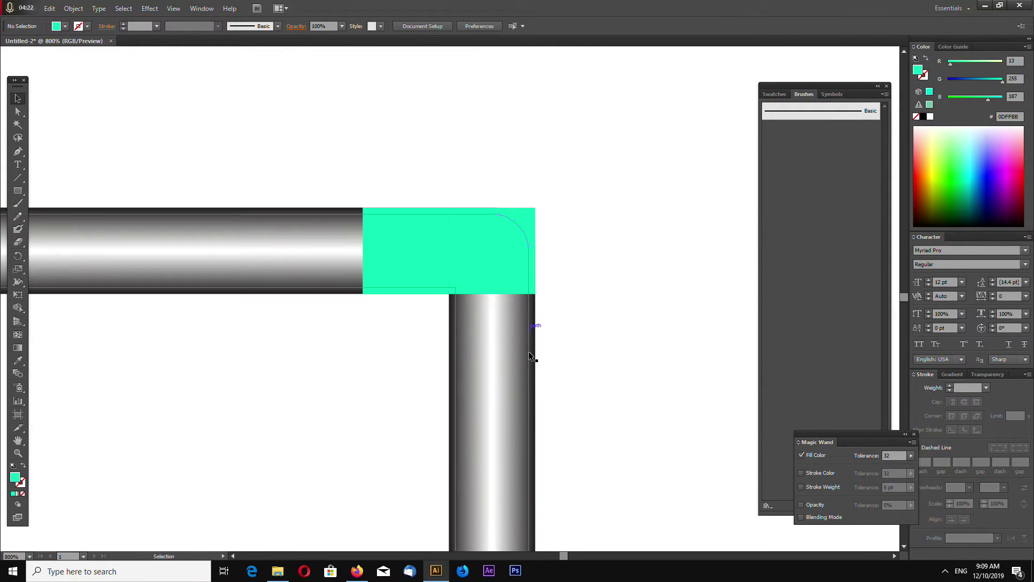
{"action": "key", "text": "ctrl+minus"}
{"action": "key", "text": "ctrl+minus"}
{"action": "key", "text": "ctrl+minus"}
{"action": "scroll", "coordinate": [512, 334], "scroll_direction": "down", "scroll_amount": 1}
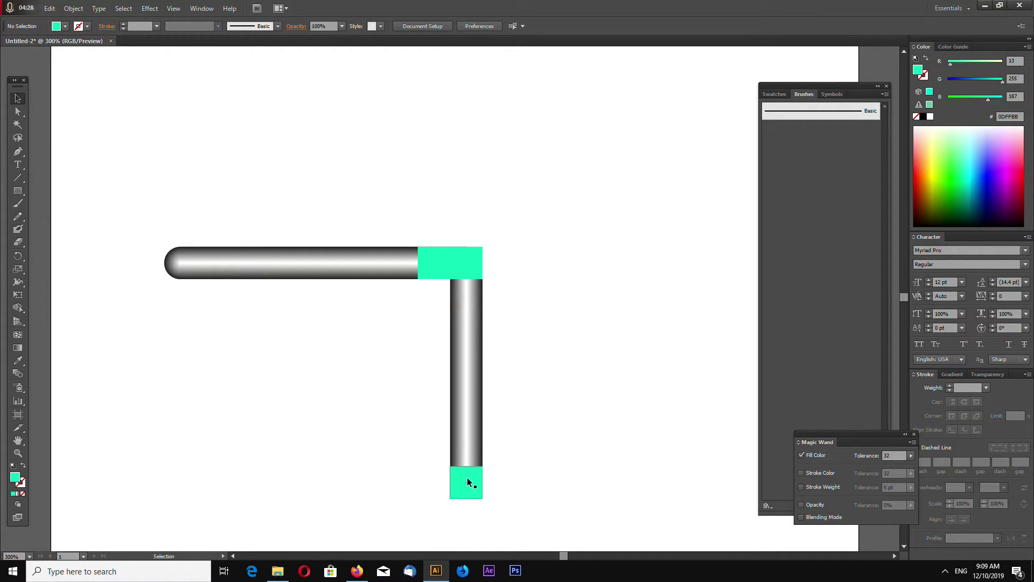
{"action": "key", "text": "ctrl+plus"}
{"action": "key", "text": "ctrl+plus"}
{"action": "key", "text": "ctrl+plus"}
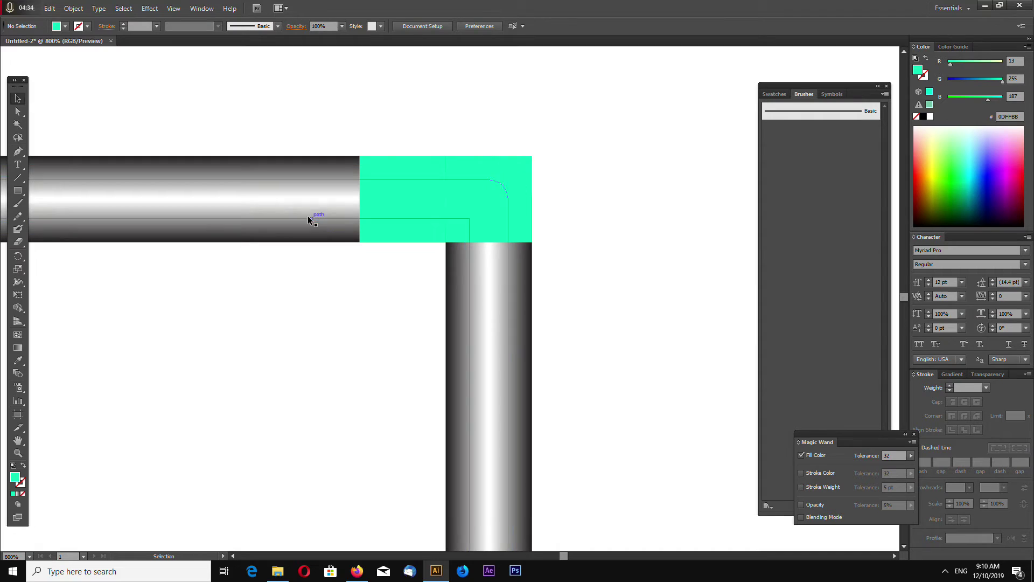
{"action": "left_click_drag", "start_coordinate": [191, 119], "coordinate": [263, 280]}
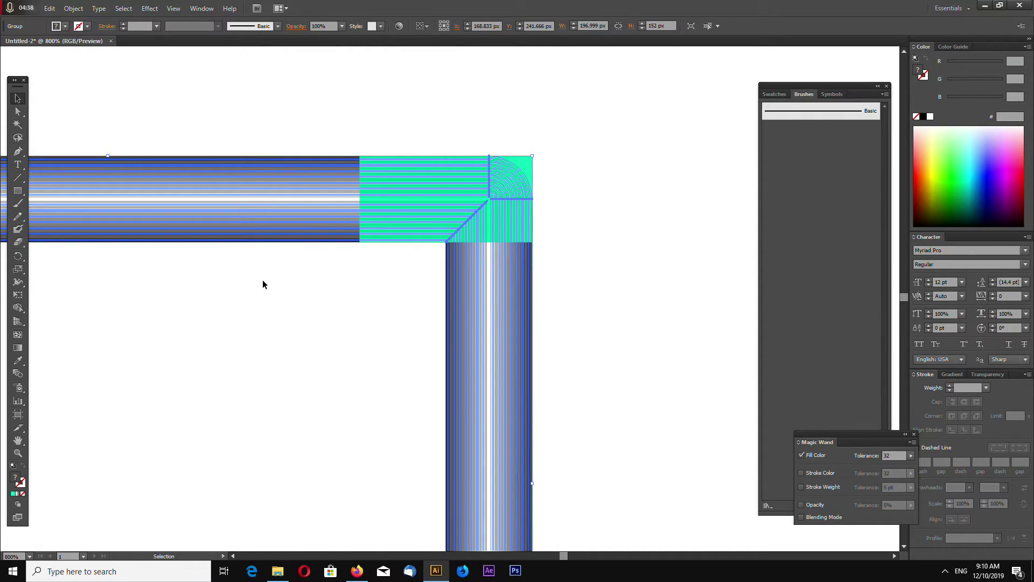
{"action": "key", "text": "a"}
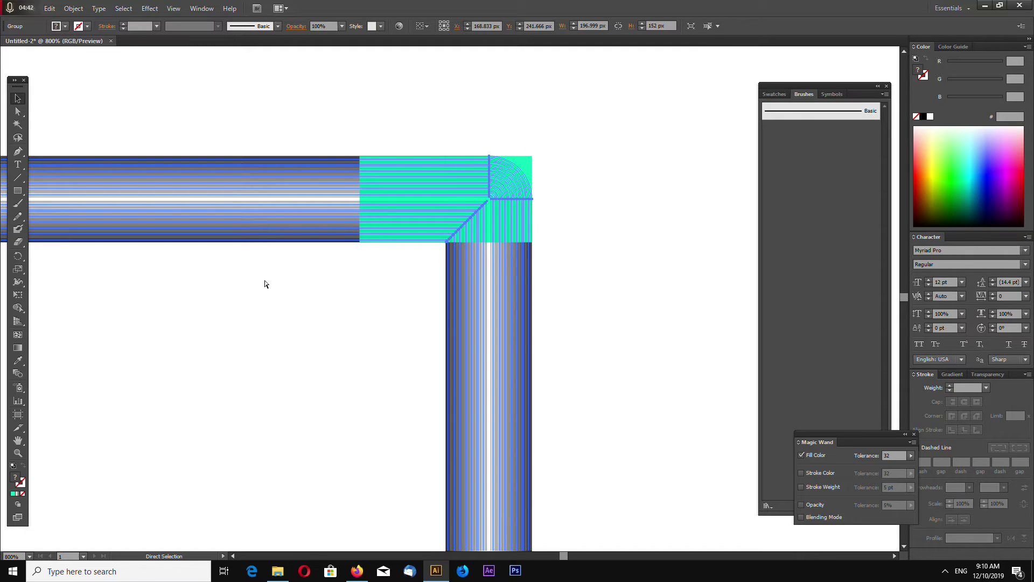
{"action": "key", "text": "v"}
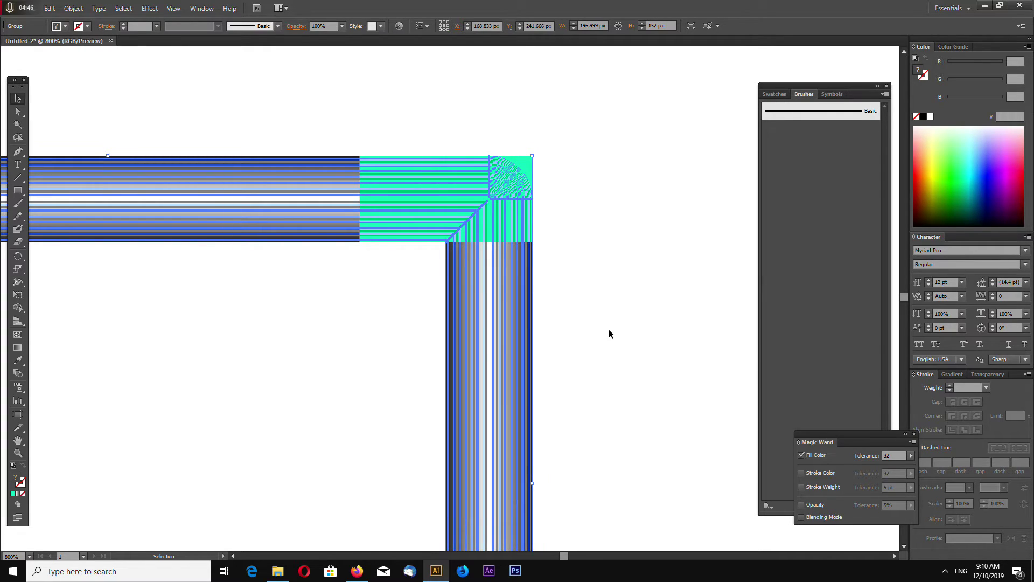
{"action": "key", "text": "Up"}
{"action": "key", "text": "Up"}
{"action": "left_click", "coordinate": [638, 294]}
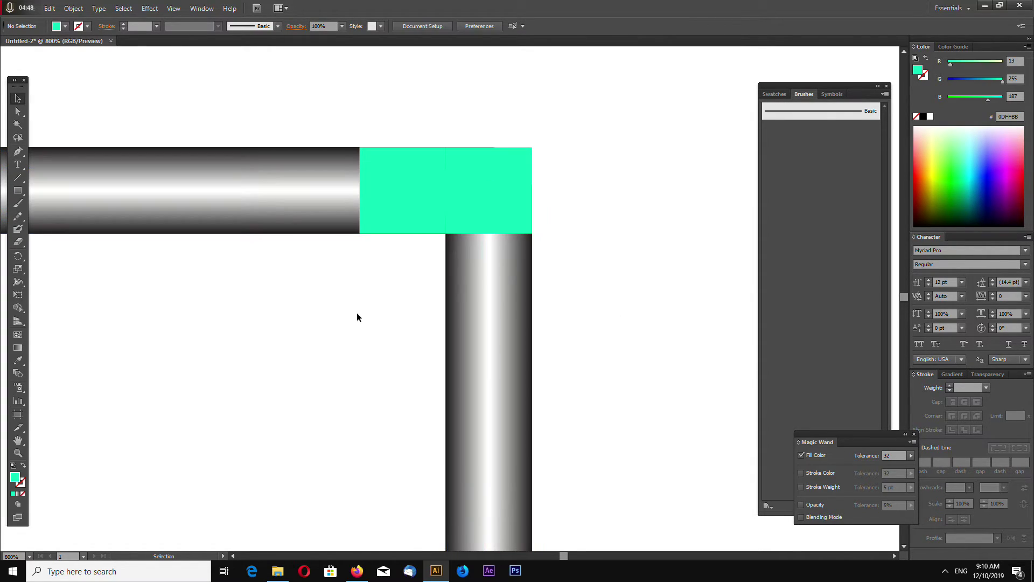
{"action": "left_click", "coordinate": [210, 210]}
{"action": "left_click_drag", "start_coordinate": [210, 210], "coordinate": [242, 309]}
{"action": "key", "text": "ctrl+z"}
{"action": "left_click", "coordinate": [631, 321]}
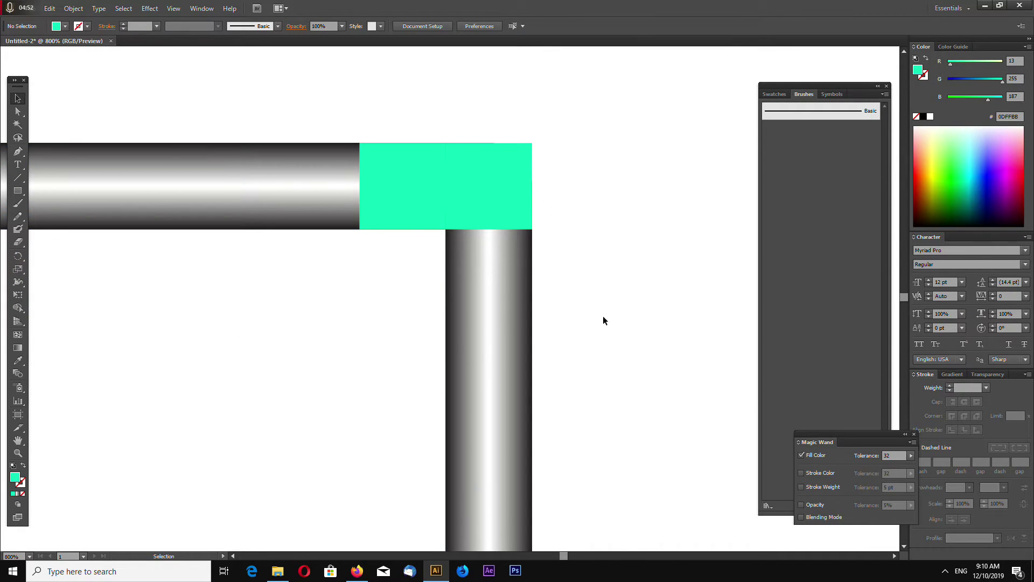
Open the Pathfinder panel beside the pipe, pick the left green square, then select all artwork
{"action": "left_click", "coordinate": [203, 10]}
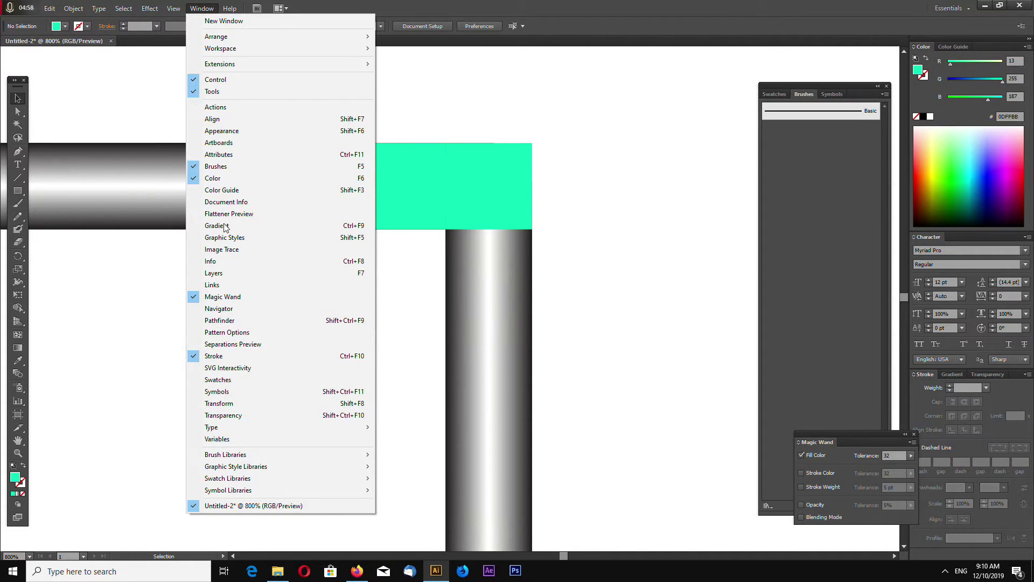
{"action": "left_click", "coordinate": [241, 322]}
{"action": "left_click_drag", "start_coordinate": [143, 474], "coordinate": [252, 337]}
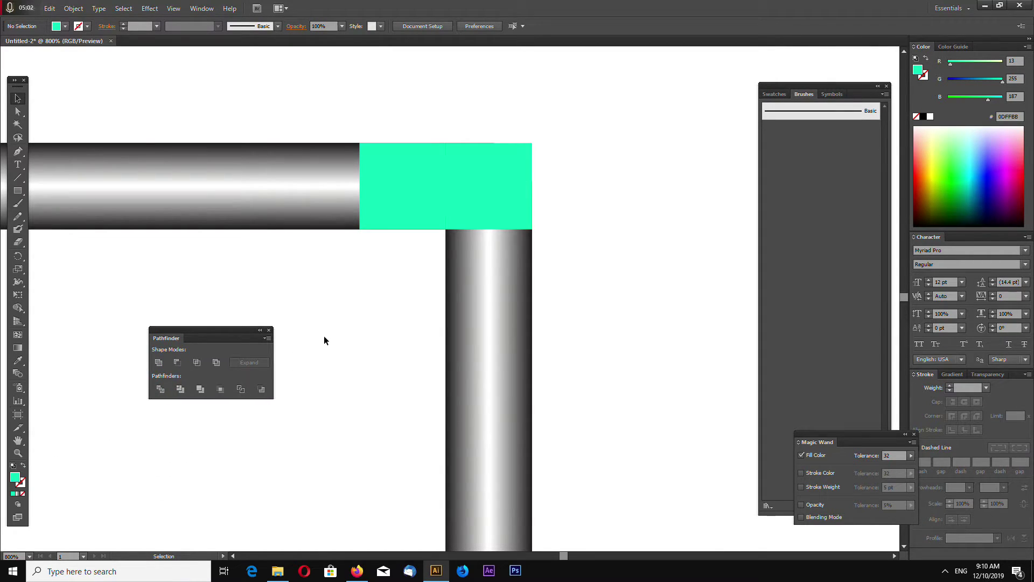
{"action": "left_click", "coordinate": [403, 197]}
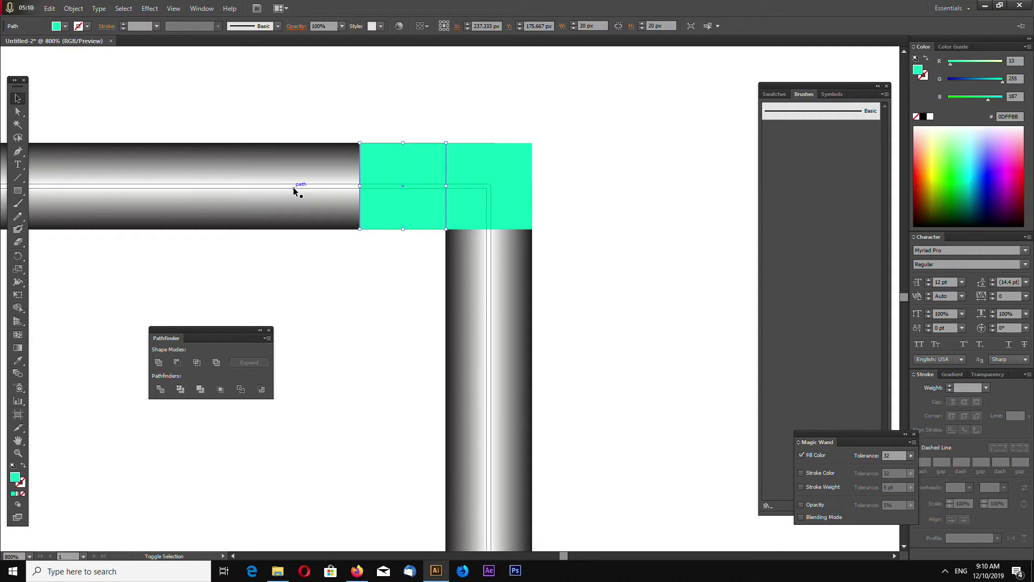
{"action": "key", "text": "ctrl+a"}
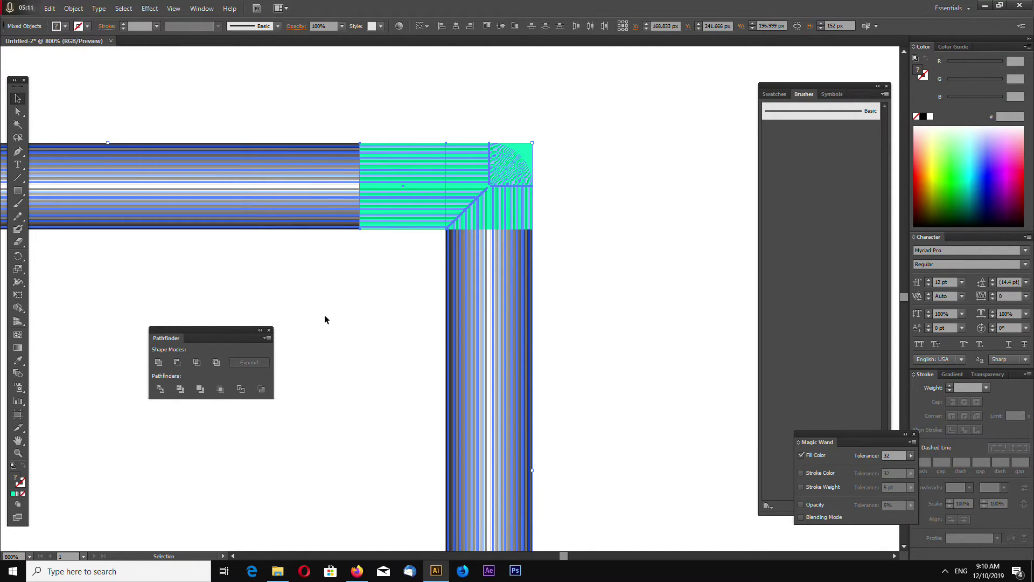
Crop the blended pipes to both corner green squares and move each cropped piece up-right
{"action": "left_click", "coordinate": [220, 390]}
{"action": "left_click_drag", "start_coordinate": [390, 210], "coordinate": [620, 113]}
{"action": "left_click", "coordinate": [640, 342]}
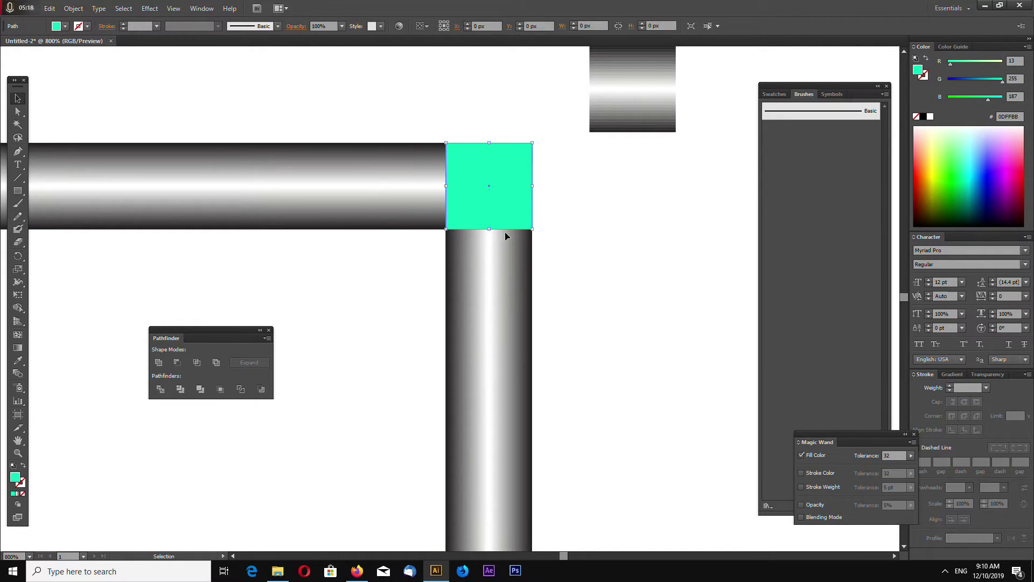
{"action": "left_click_drag", "start_coordinate": [505, 232], "coordinate": [370, 210]}
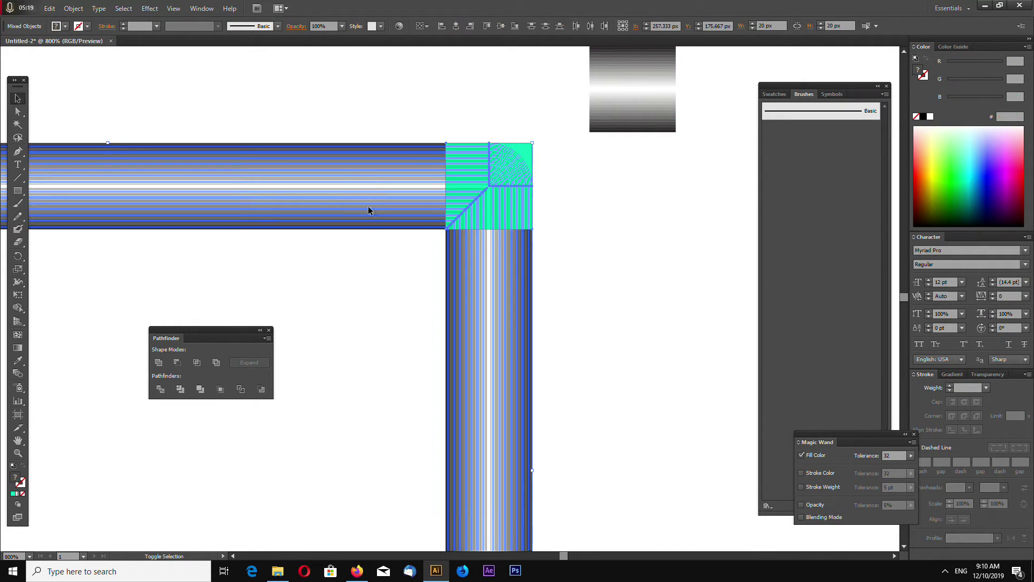
{"action": "left_click", "coordinate": [220, 389]}
{"action": "left_click_drag", "start_coordinate": [487, 208], "coordinate": [725, 114]}
{"action": "left_click", "coordinate": [645, 285]}
Crop the vertical pipe to the bottom green square to make a half-circle cap
{"action": "scroll", "coordinate": [634, 315], "scroll_direction": "down", "scroll_amount": 1}
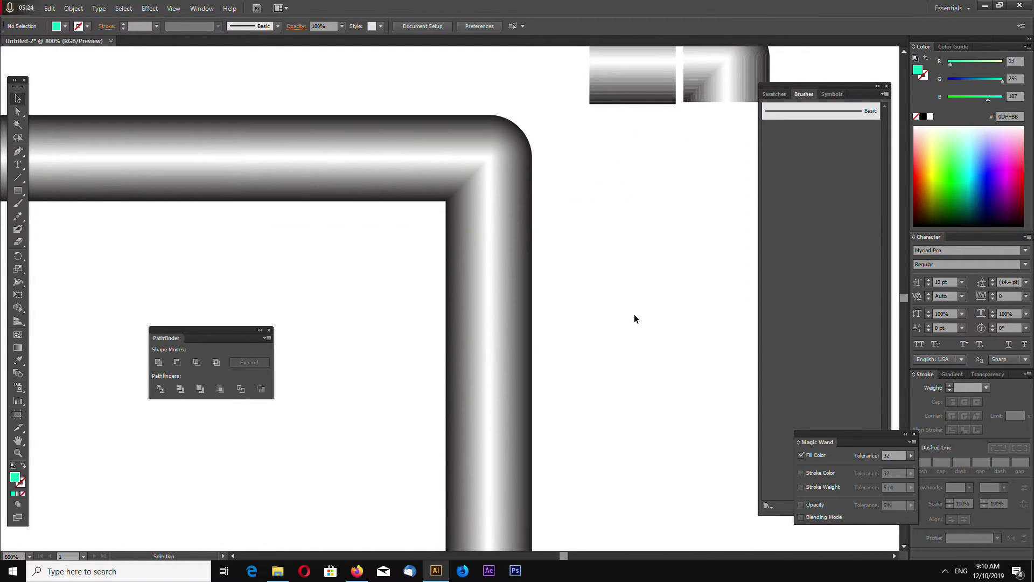
{"action": "left_click", "coordinate": [18, 441]}
{"action": "scroll", "coordinate": [388, 215], "scroll_direction": "down", "scroll_amount": 15}
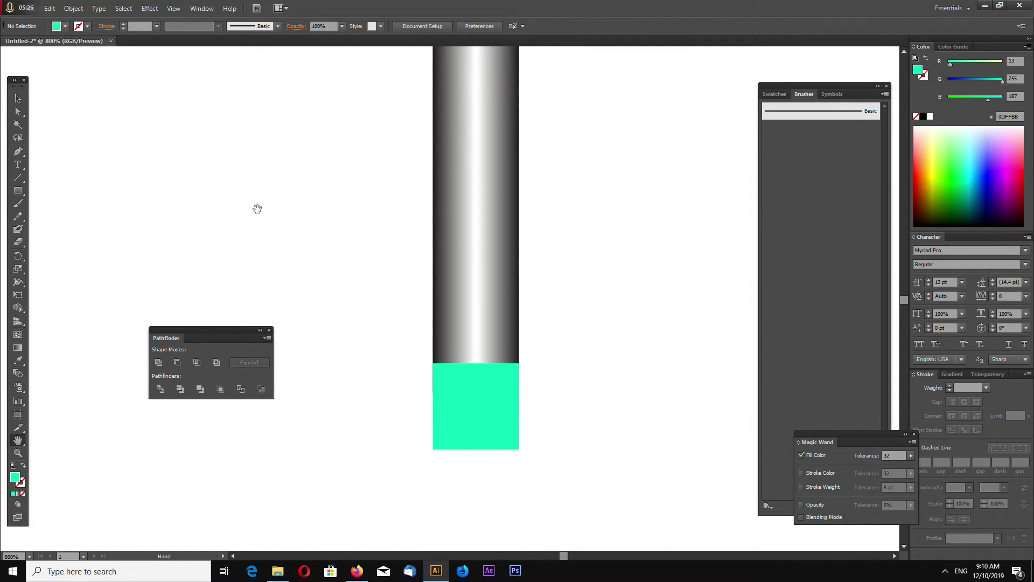
{"action": "left_click", "coordinate": [19, 99]}
{"action": "left_click", "coordinate": [464, 420]}
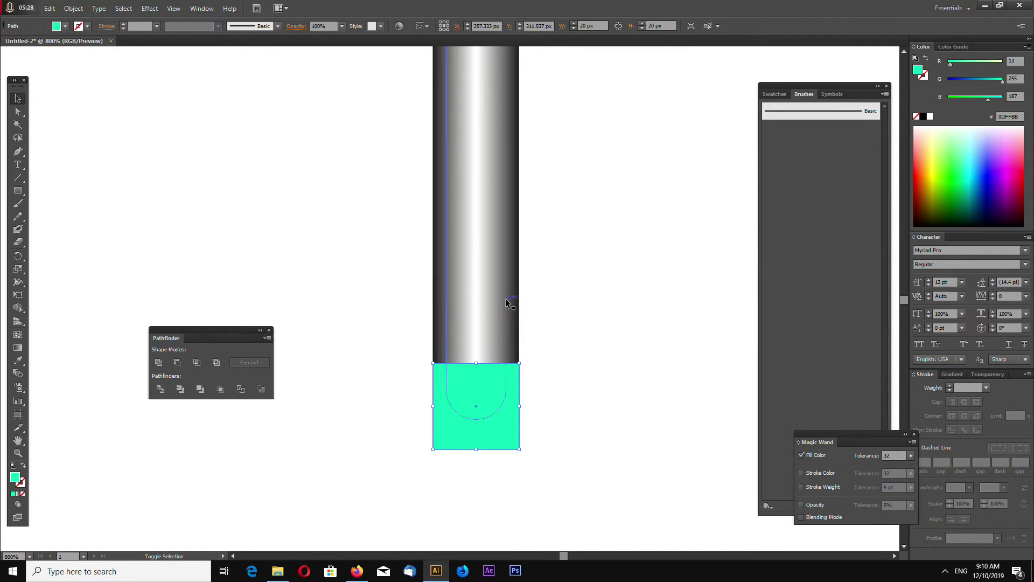
{"action": "left_click", "coordinate": [455, 362], "text": "shift"}
{"action": "left_click", "coordinate": [220, 389]}
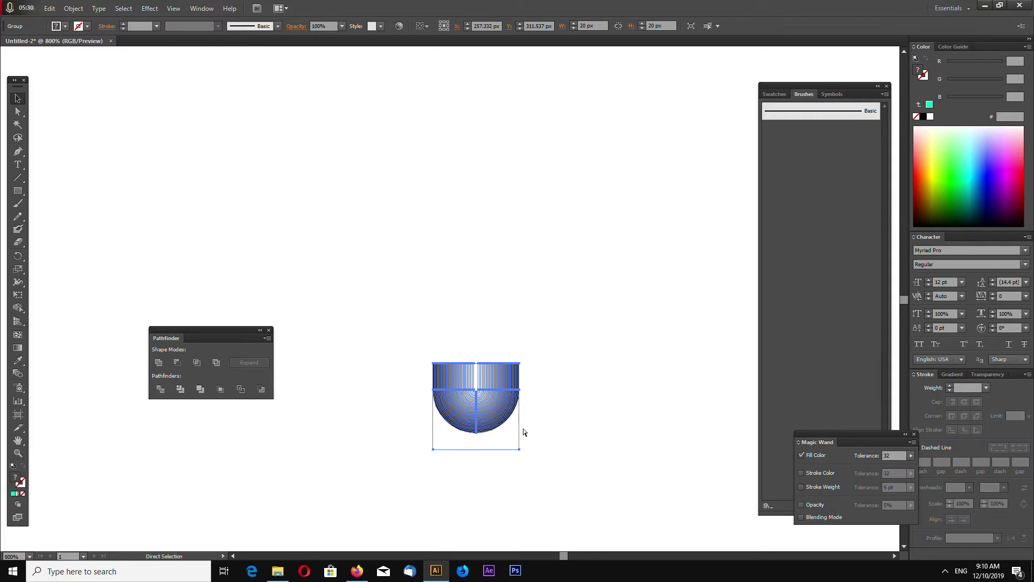
{"action": "key", "text": "ctrl+minus"}
{"action": "key", "text": "ctrl+minus"}
{"action": "key", "text": "ctrl+minus"}
Rotate the half-circle cap 90°, copy it to the left and turn the copy 180°
{"action": "left_click_drag", "start_coordinate": [475, 338], "coordinate": [442, 122]}
{"action": "left_click", "coordinate": [476, 240]}
{"action": "scroll", "coordinate": [491, 262], "scroll_direction": "up", "scroll_amount": 4}
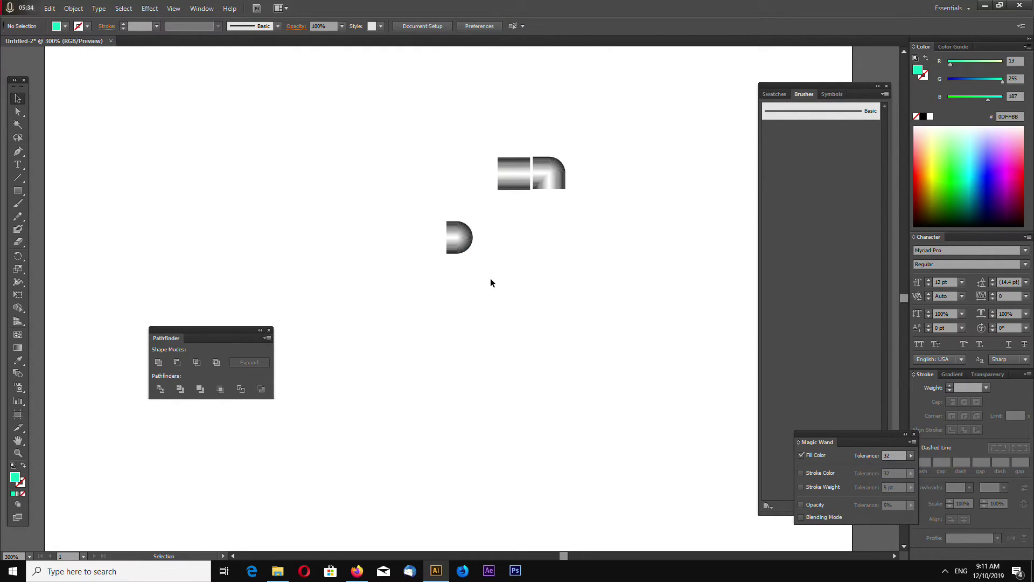
{"action": "key", "text": "ctrl+plus"}
{"action": "key", "text": "ctrl+plus"}
{"action": "key", "text": "ctrl+plus"}
{"action": "left_click", "coordinate": [485, 198]}
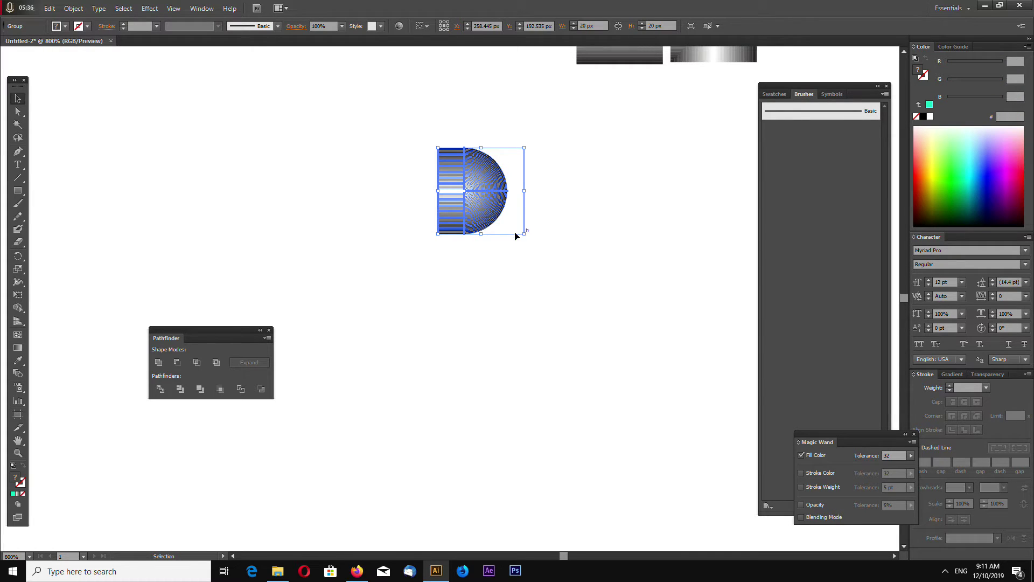
{"action": "left_click_drag", "start_coordinate": [480, 210], "coordinate": [334, 208]}
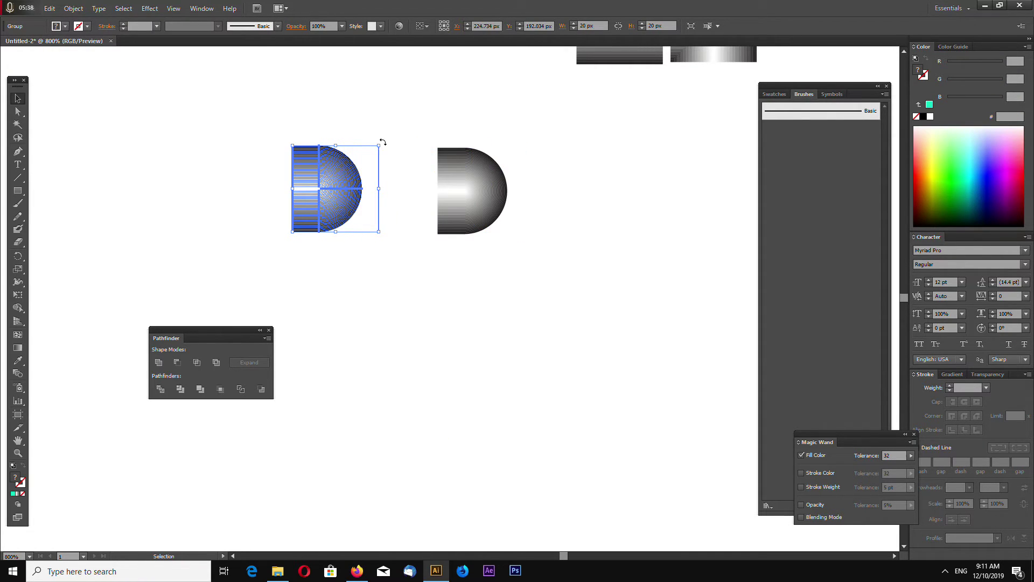
{"action": "left_click_drag", "start_coordinate": [383, 142], "coordinate": [277, 260]}
{"action": "left_click", "coordinate": [377, 299]}
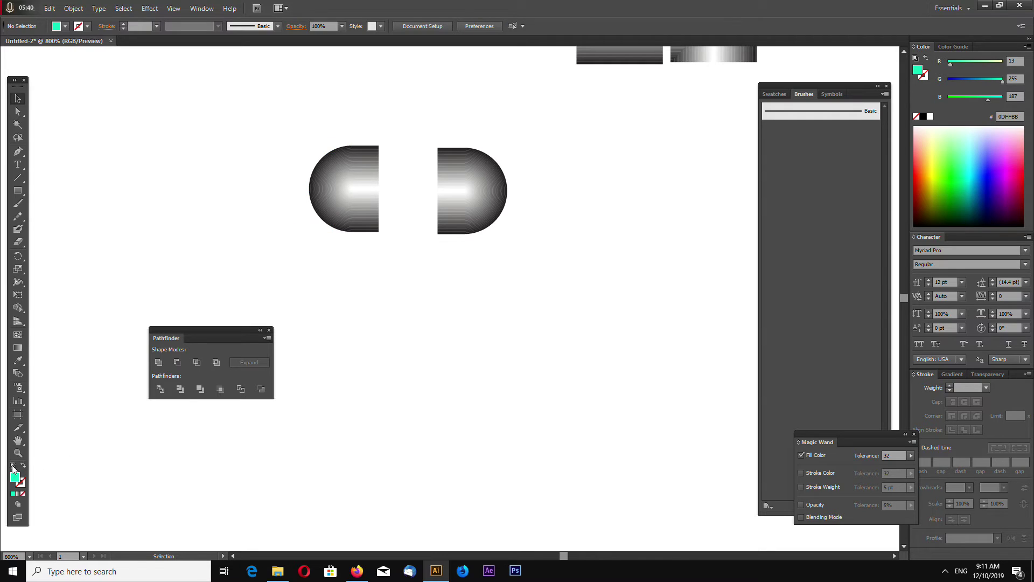
Rotate the rounded corner piece 90° counterclockwise and place it beside the gradient rectangle
{"action": "left_click_drag", "start_coordinate": [670, 150], "coordinate": [464, 280]}
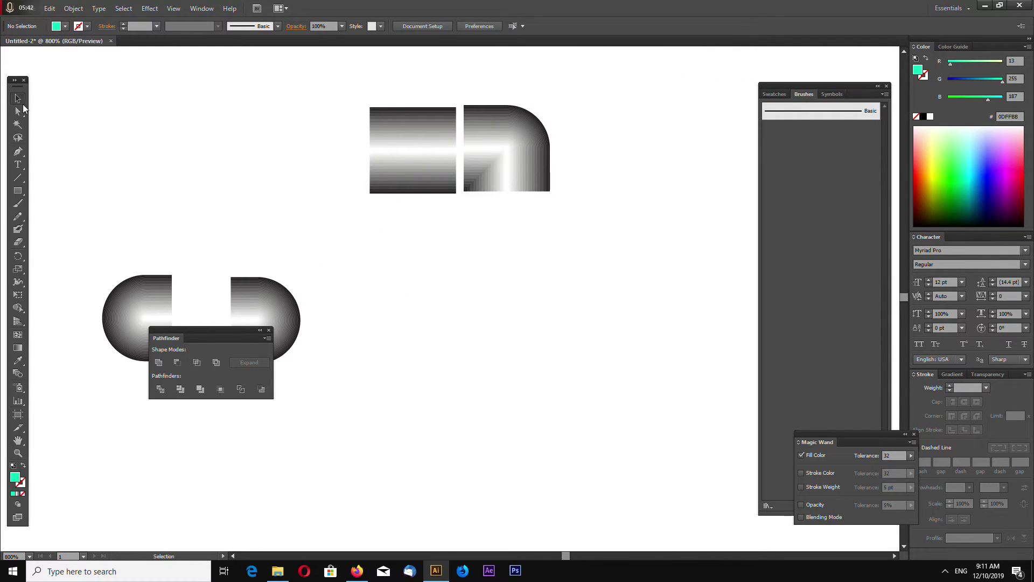
{"action": "left_click_drag", "start_coordinate": [245, 334], "coordinate": [164, 394]}
{"action": "left_click_drag", "start_coordinate": [513, 153], "coordinate": [577, 260]}
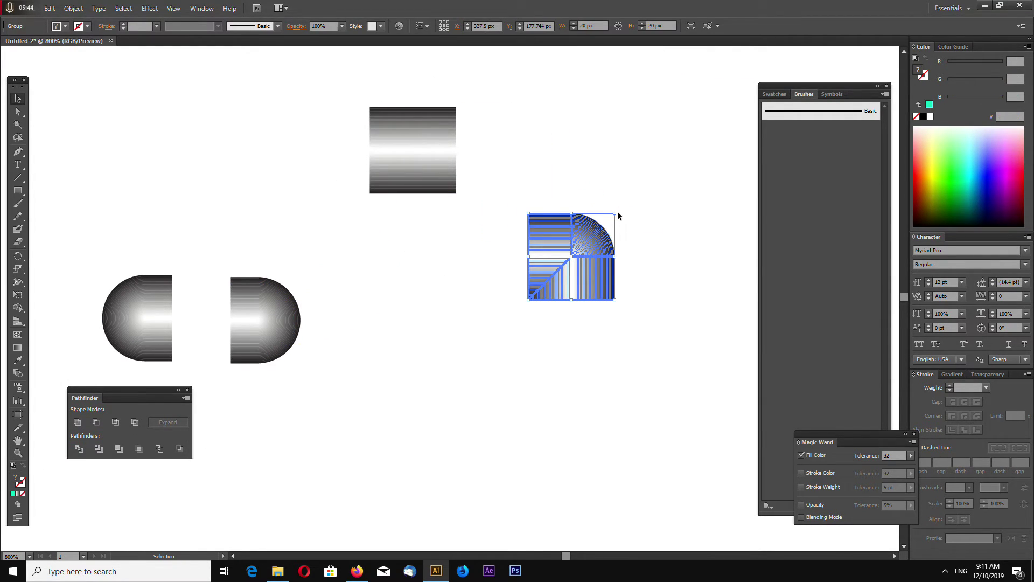
{"action": "left_click_drag", "start_coordinate": [616, 213], "coordinate": [531, 248]}
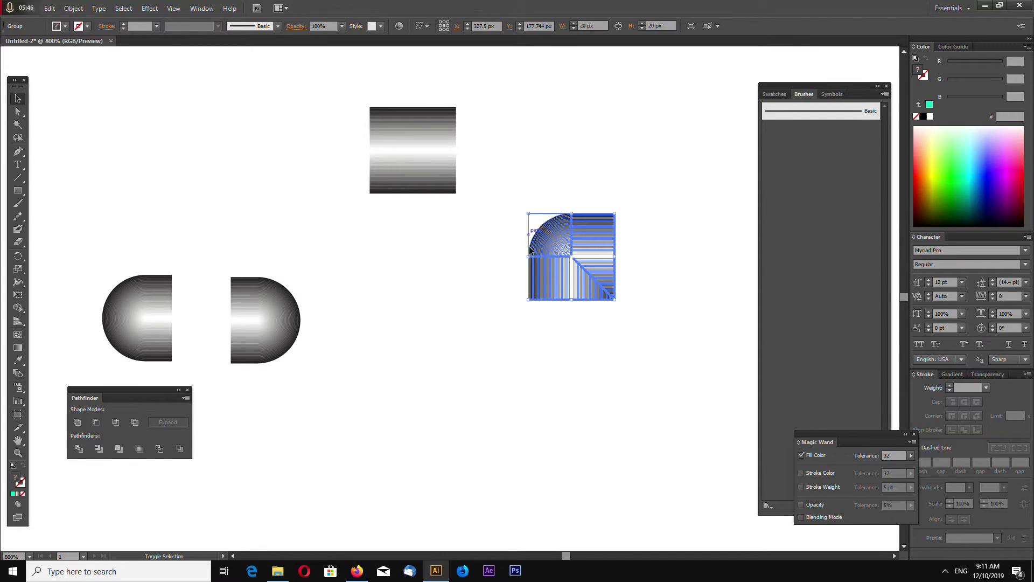
{"action": "left_click_drag", "start_coordinate": [577, 272], "coordinate": [542, 178]}
{"action": "left_click", "coordinate": [553, 273]}
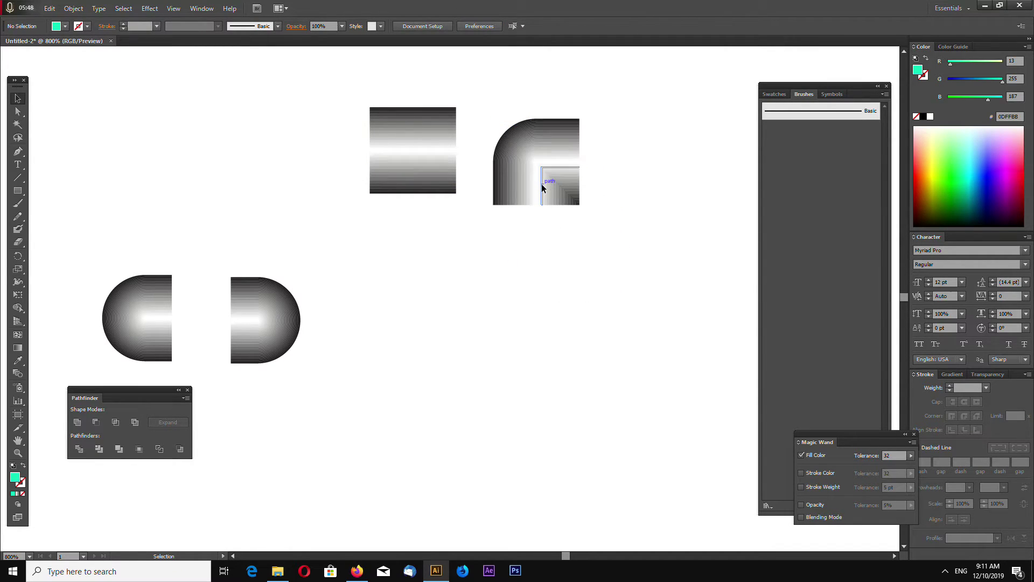
{"action": "key", "text": "ctrl+minus"}
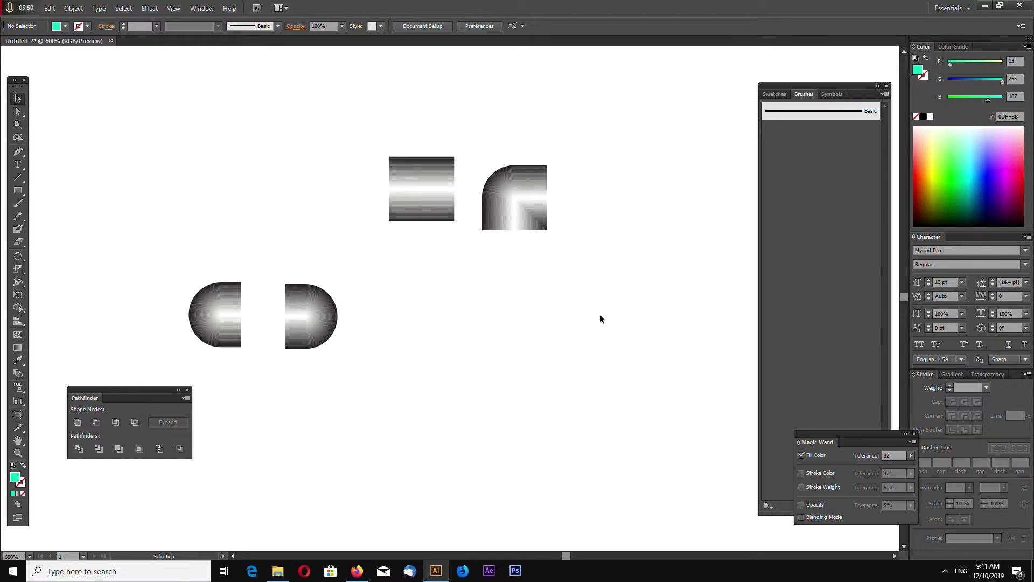
Delete all the default swatches from the Swatches panel
{"action": "left_click_drag", "start_coordinate": [832, 88], "coordinate": [805, 80]}
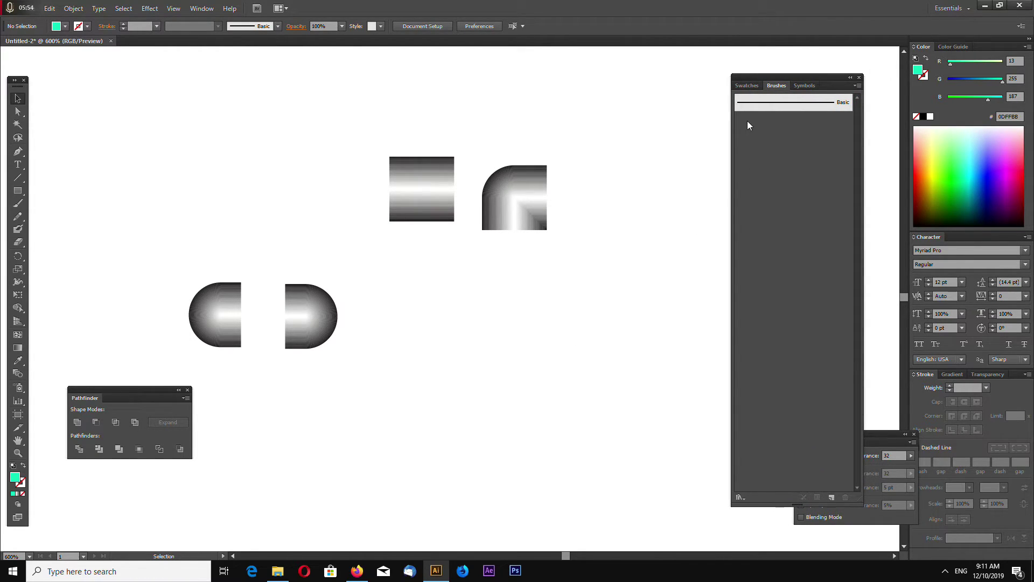
{"action": "left_click", "coordinate": [203, 12]}
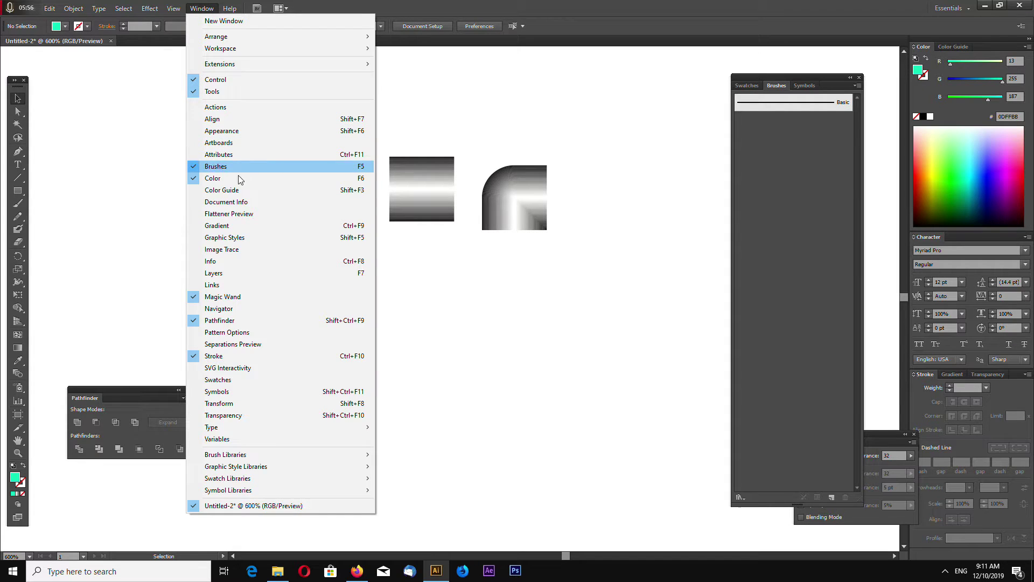
{"action": "left_click", "coordinate": [480, 282]}
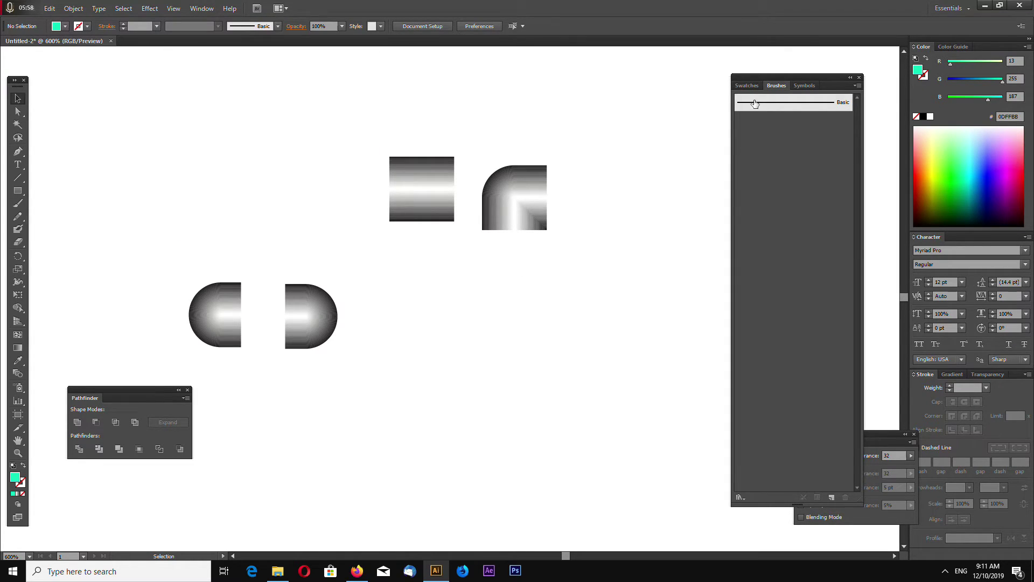
{"action": "left_click", "coordinate": [746, 85]}
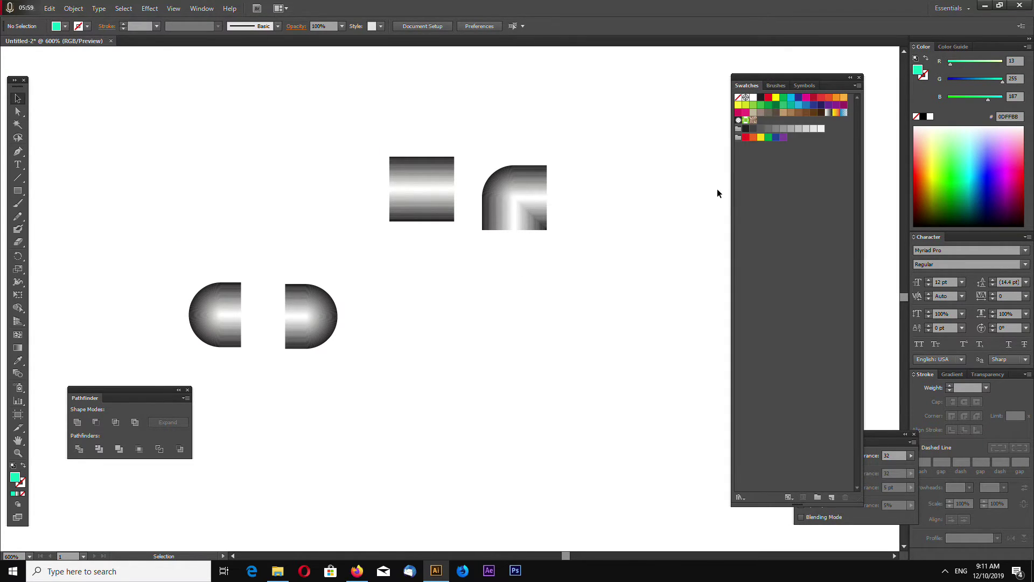
{"action": "left_click", "coordinate": [753, 97]}
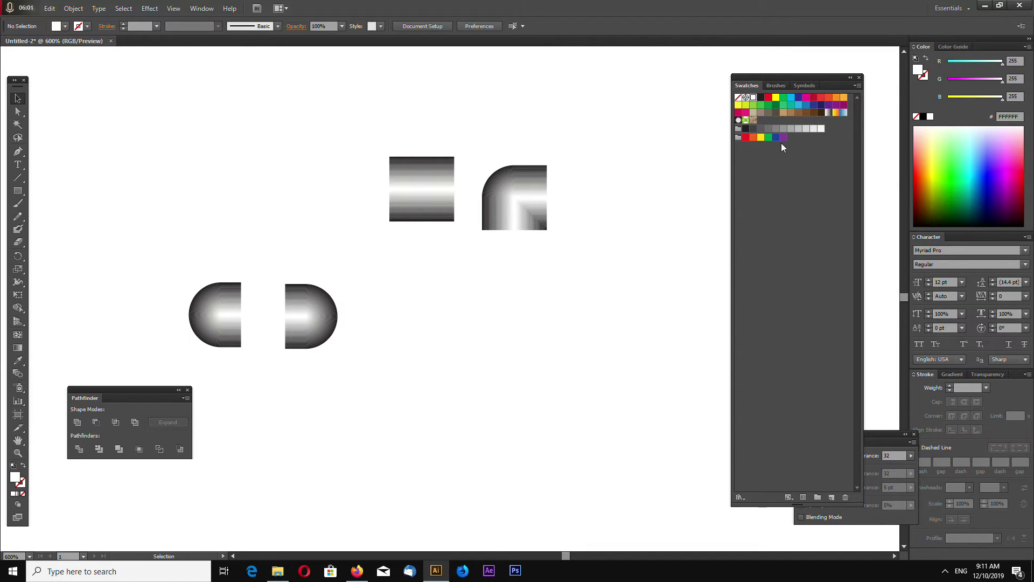
{"action": "left_click", "coordinate": [845, 497]}
{"action": "left_click", "coordinate": [519, 302]}
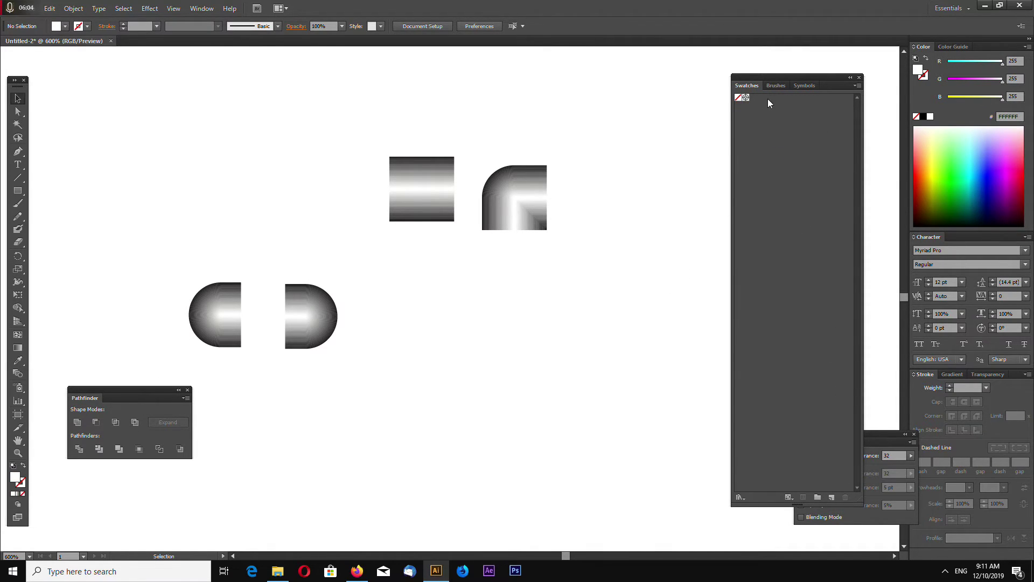
Save the corner piece and the left and right half-round pieces as pattern swatches
{"action": "left_click_drag", "start_coordinate": [783, 75], "coordinate": [761, 68]}
{"action": "left_click_drag", "start_coordinate": [879, 433], "coordinate": [970, 441]}
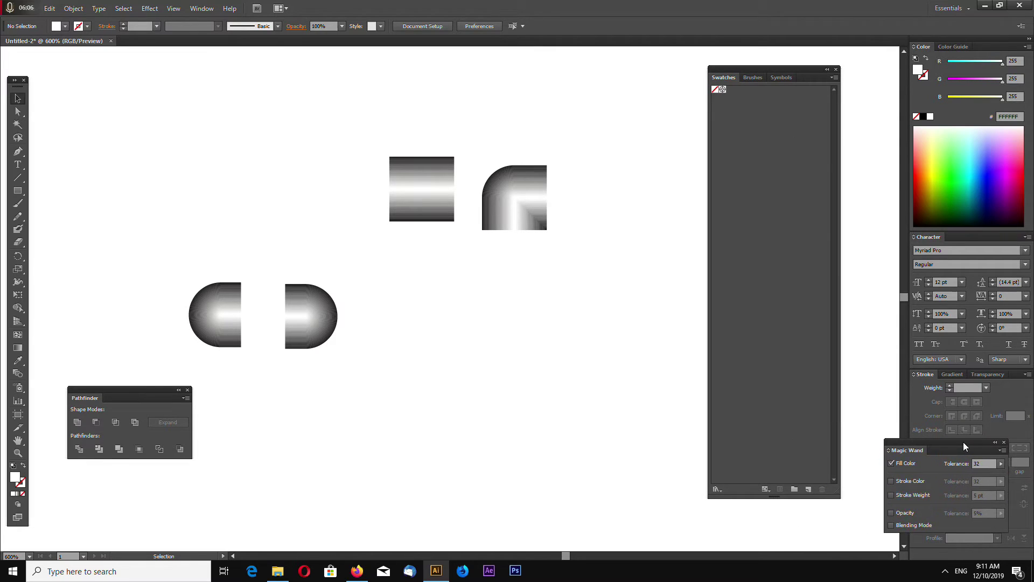
{"action": "left_click_drag", "start_coordinate": [771, 74], "coordinate": [780, 86]}
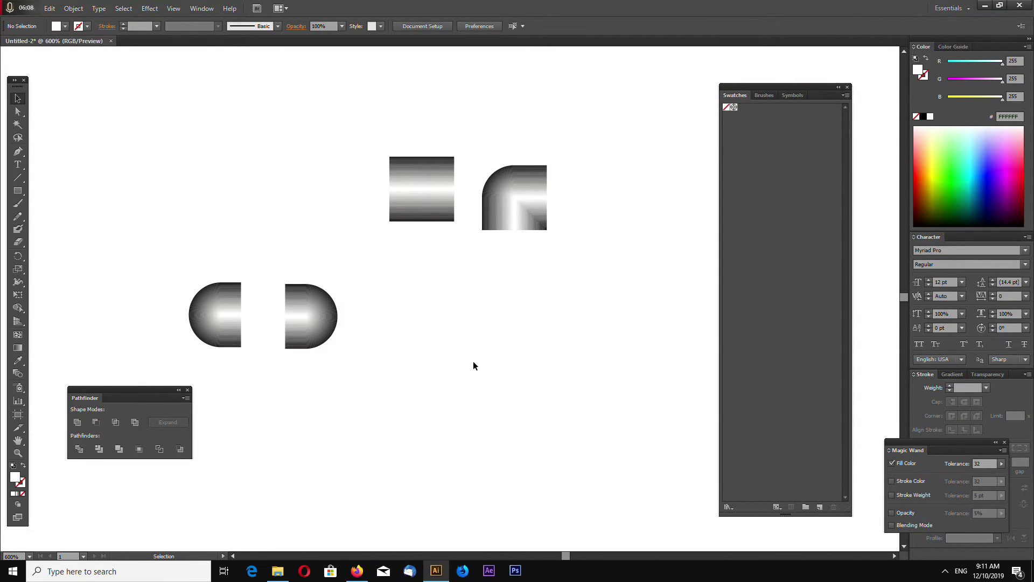
{"action": "left_click_drag", "start_coordinate": [519, 200], "coordinate": [753, 122]}
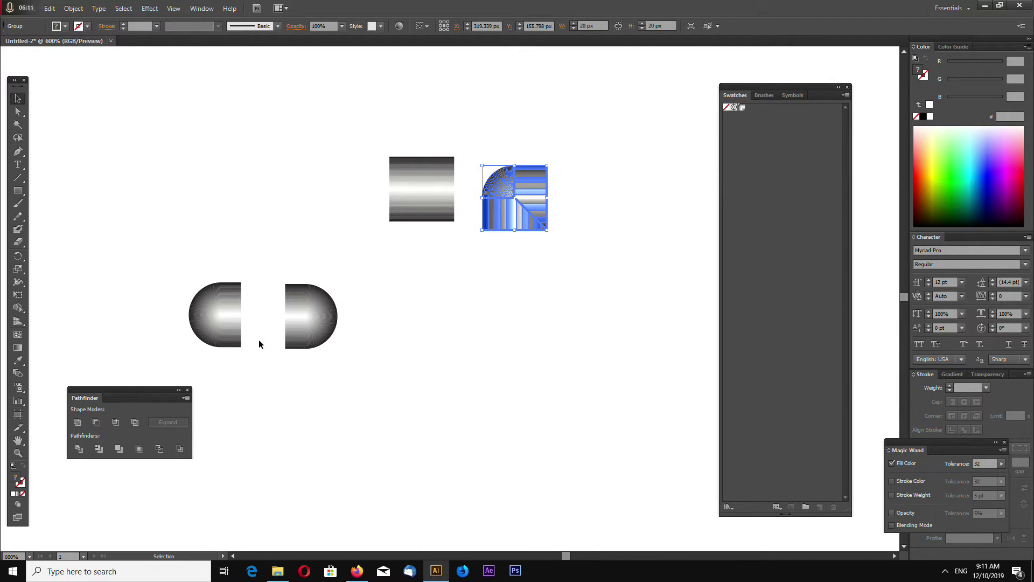
{"action": "left_click_drag", "start_coordinate": [263, 310], "coordinate": [753, 126]}
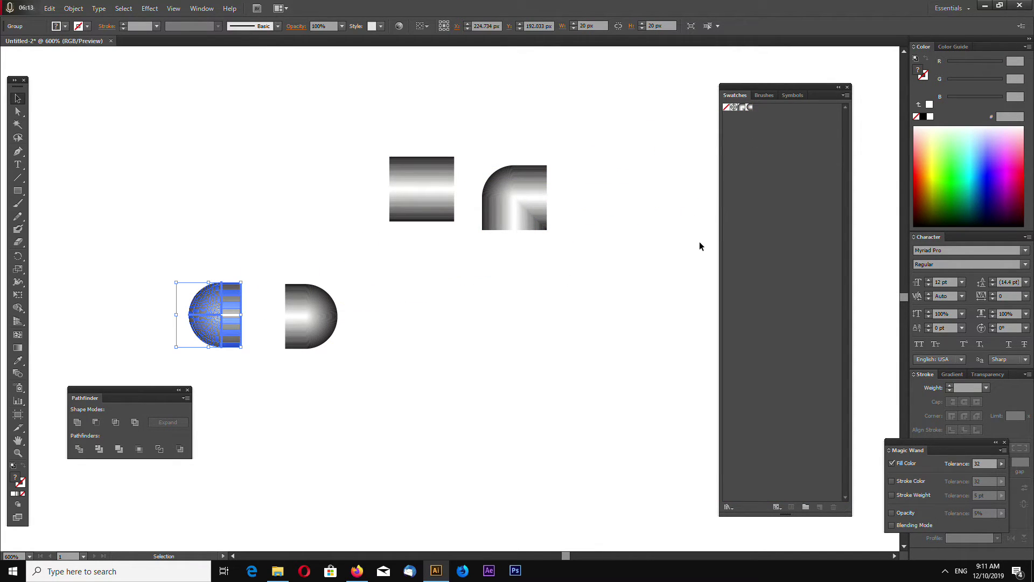
{"action": "left_click_drag", "start_coordinate": [319, 318], "coordinate": [749, 130]}
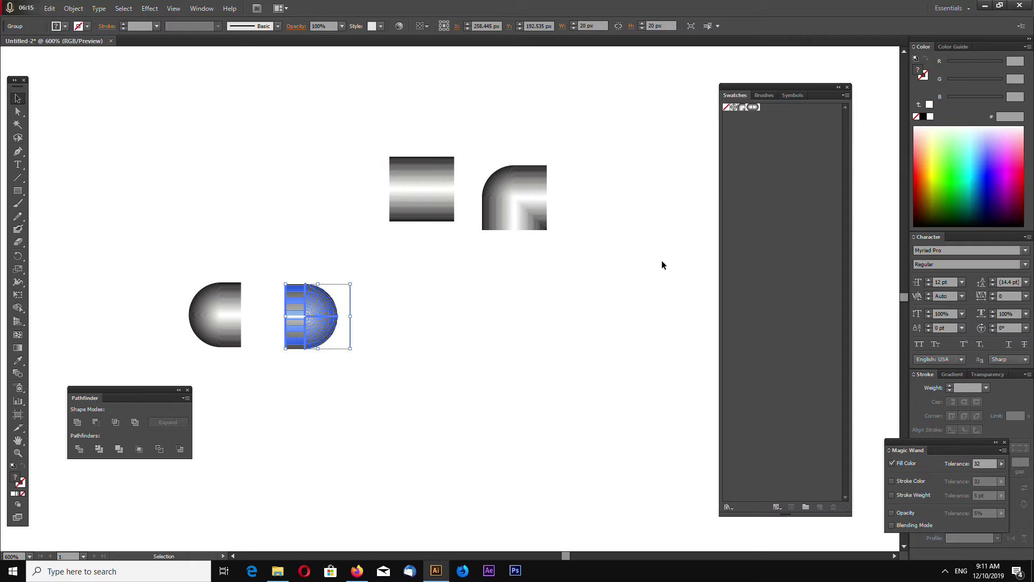
{"action": "left_click", "coordinate": [705, 156]}
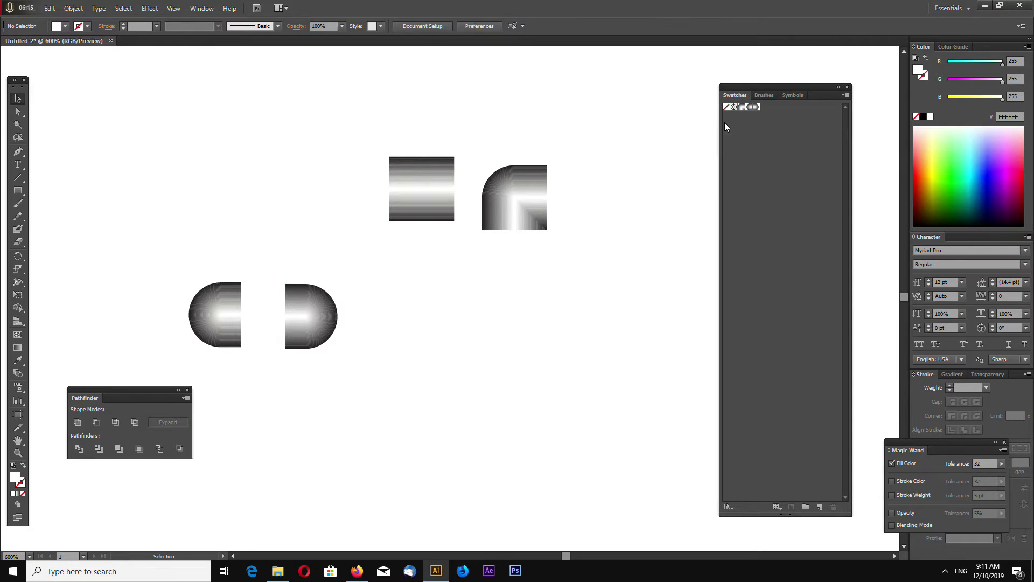
Drag the gradient rectangle group into the Brushes panel to create a new brush
{"action": "left_click", "coordinate": [763, 95]}
{"action": "left_click", "coordinate": [429, 195]}
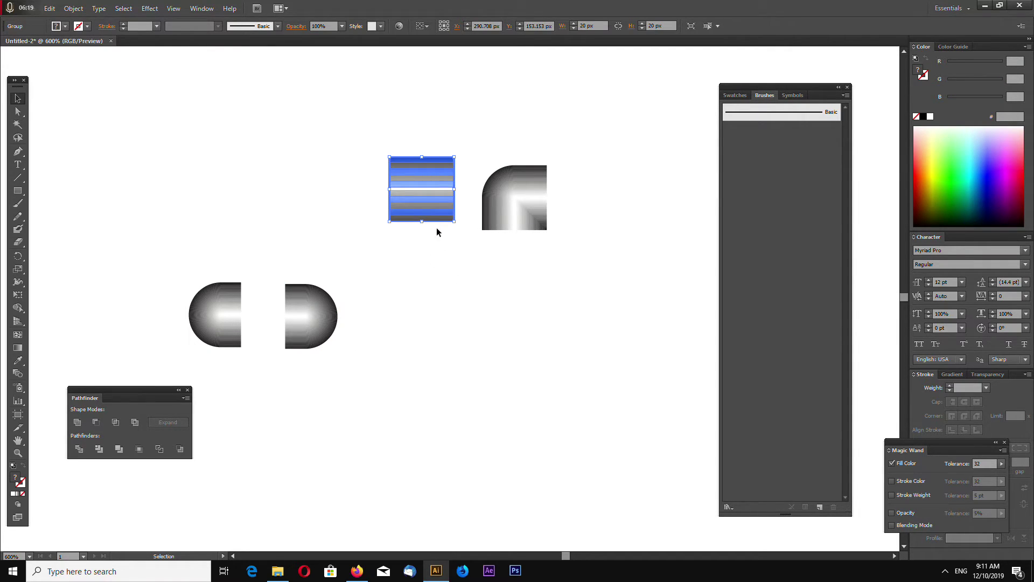
{"action": "mouse_move", "coordinate": [431, 190]}
{"action": "left_mouse_down"}
{"action": "mouse_move", "coordinate": [418, 143]}
{"action": "mouse_move", "coordinate": [526, 109]}
{"action": "mouse_move", "coordinate": [719, 170]}
{"action": "mouse_move", "coordinate": [777, 143]}
{"action": "left_mouse_up"}
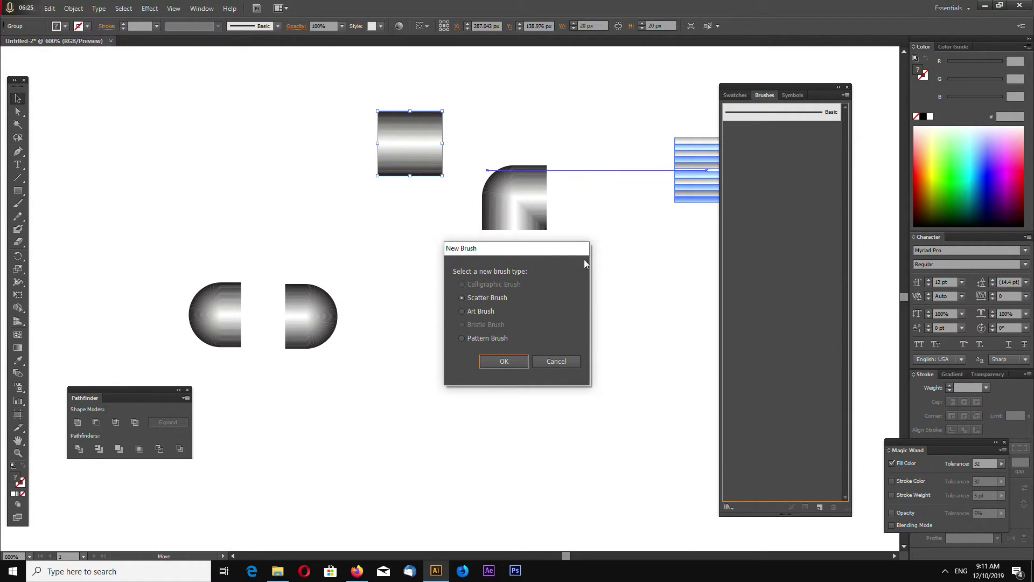
Make it a Pattern Brush with both outer and inner corner tiles set to New Pattern Swatch 6
{"action": "left_click", "coordinate": [493, 340]}
{"action": "left_click", "coordinate": [501, 361]}
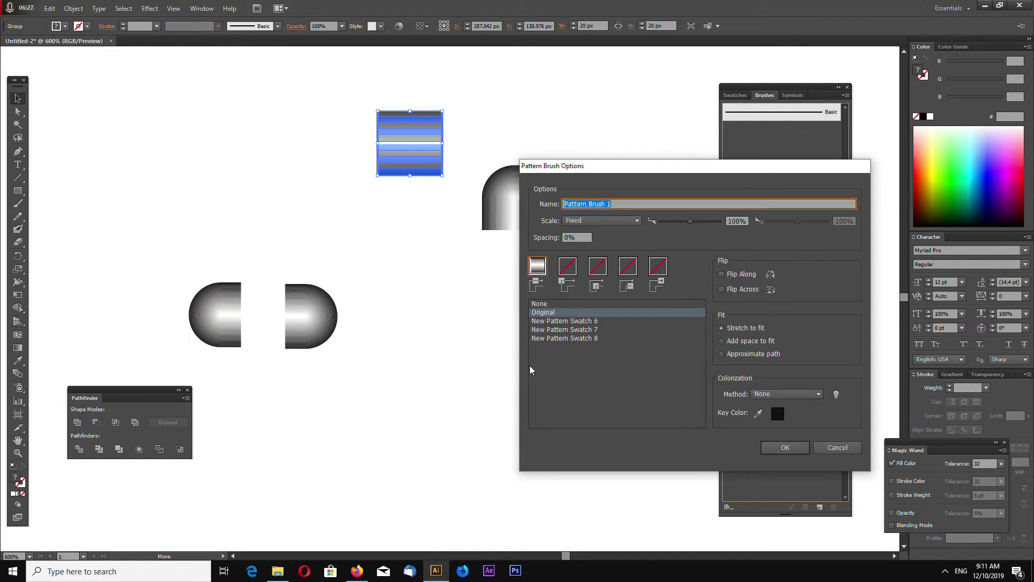
{"action": "left_click", "coordinate": [571, 275]}
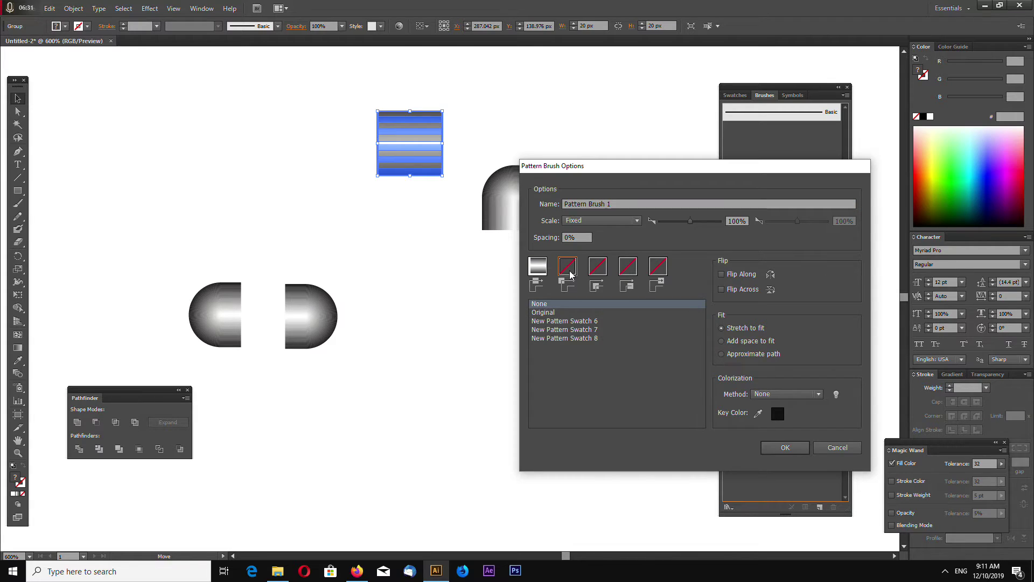
{"action": "left_click", "coordinate": [577, 322]}
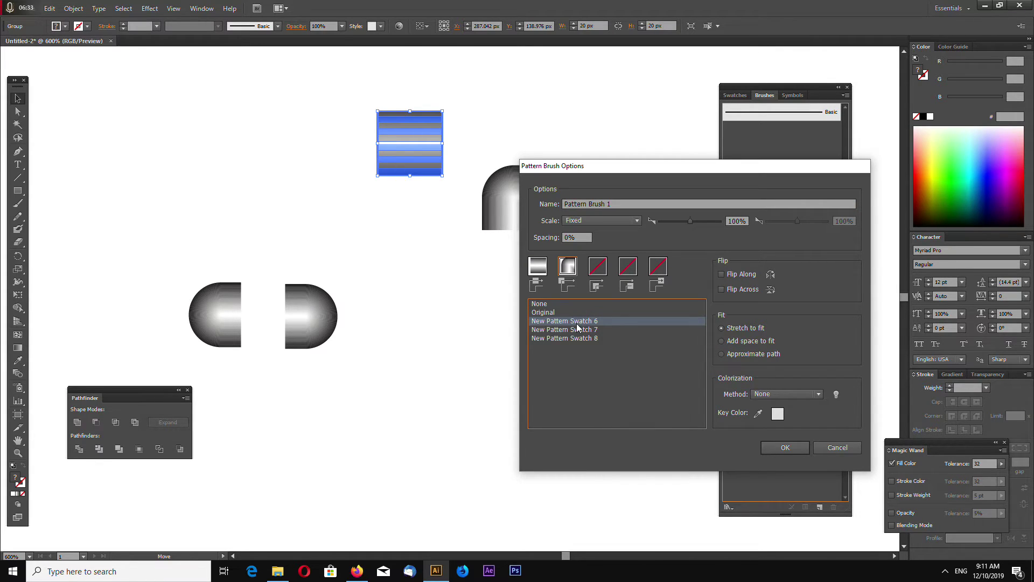
{"action": "left_click_drag", "start_coordinate": [604, 165], "coordinate": [625, 163]}
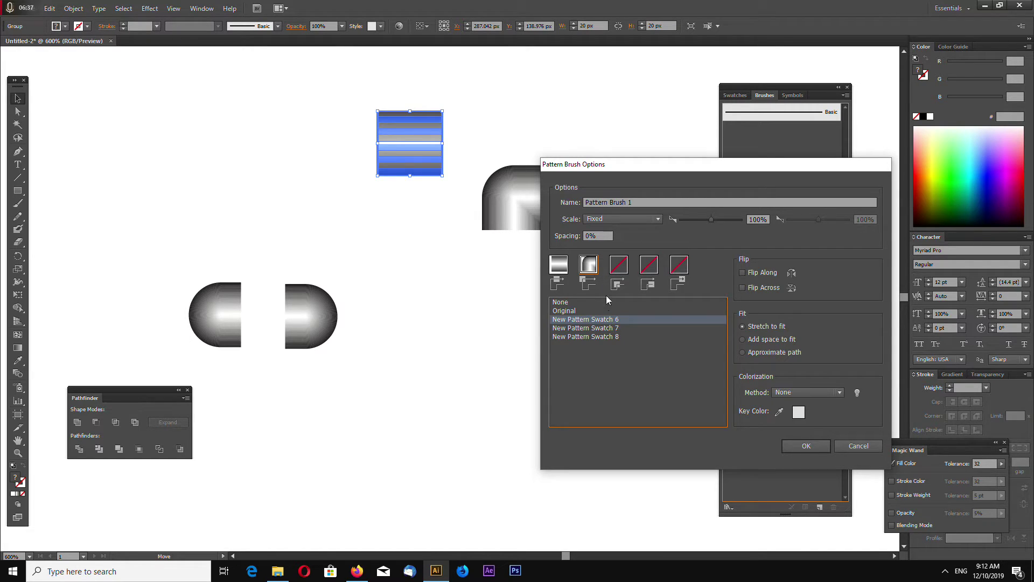
{"action": "left_click", "coordinate": [622, 271]}
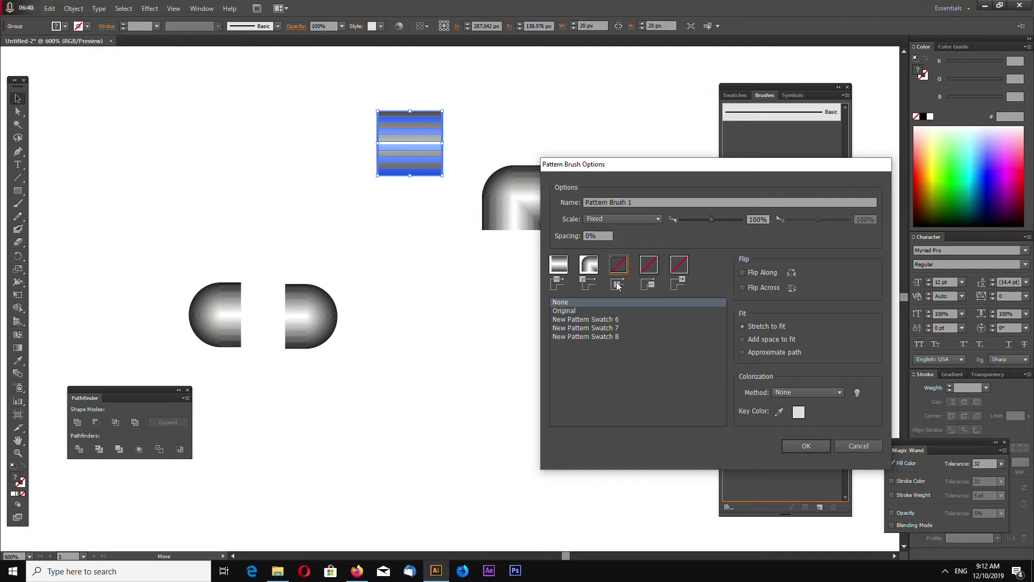
{"action": "left_click", "coordinate": [596, 320]}
Set the start tile to New Pattern Swatch 7 and the end tile to Swatch 8, then create the brush
{"action": "left_click_drag", "start_coordinate": [650, 171], "coordinate": [659, 171]}
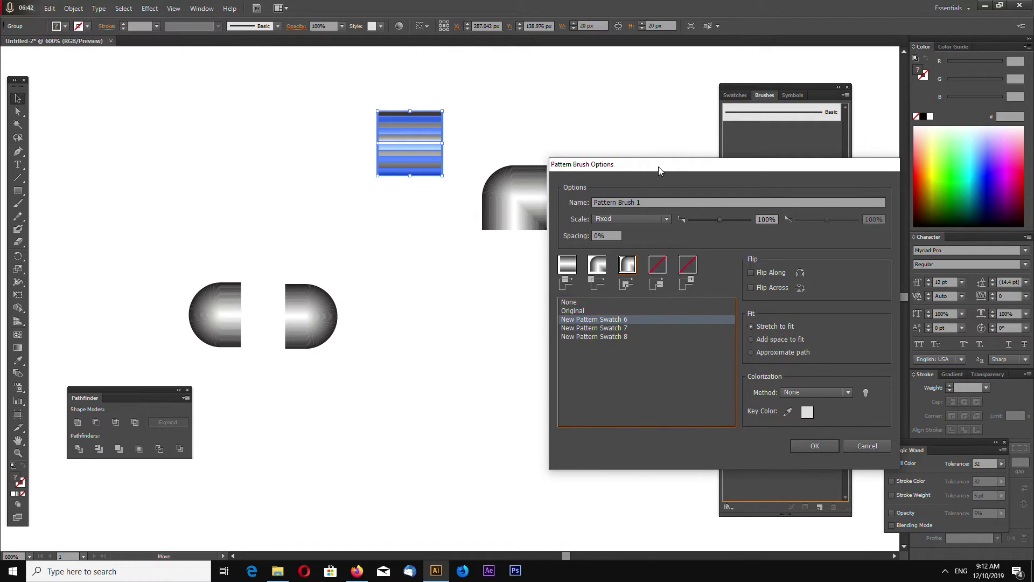
{"action": "left_click", "coordinate": [656, 271]}
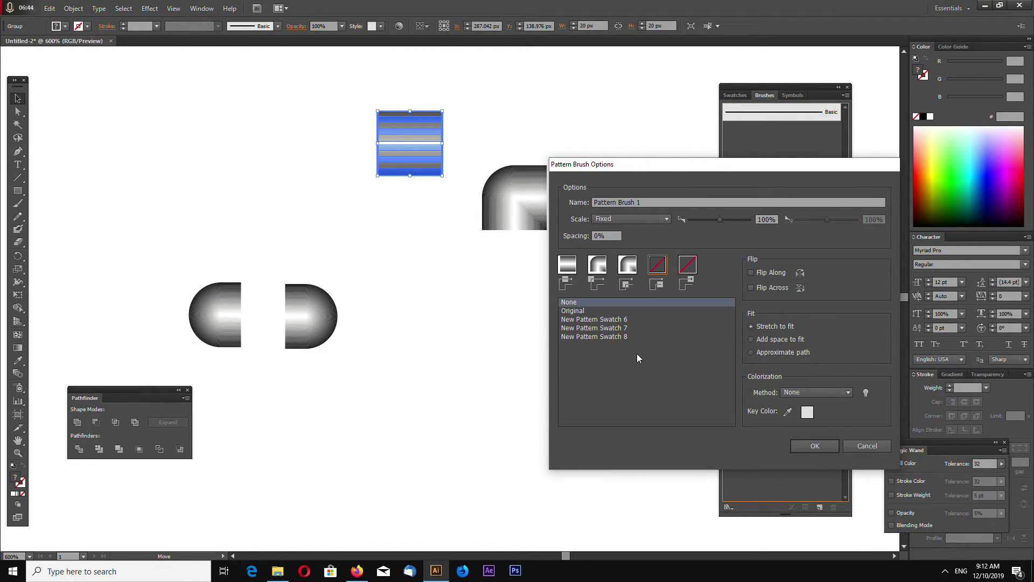
{"action": "left_click", "coordinate": [618, 329]}
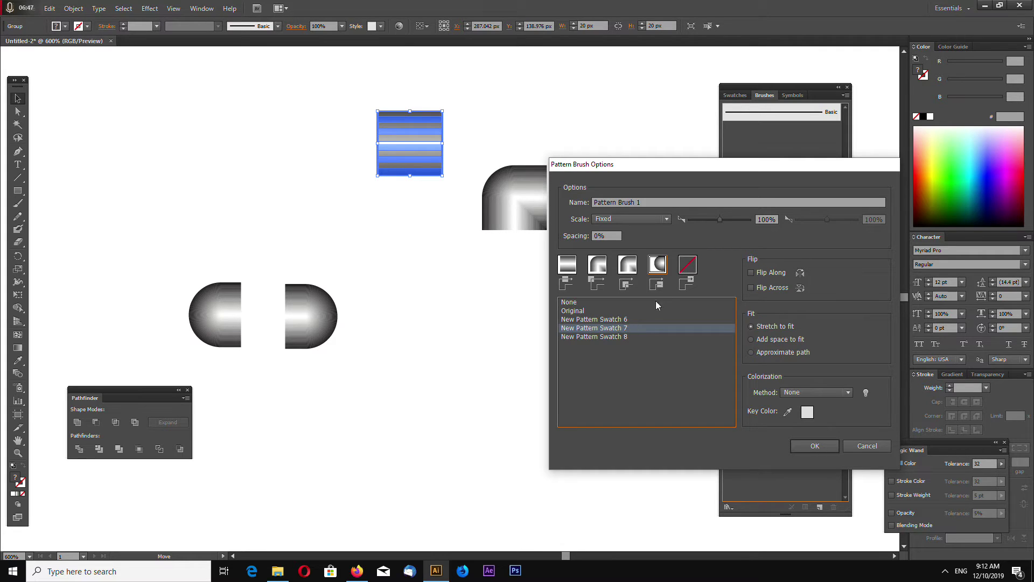
{"action": "left_click", "coordinate": [686, 270]}
{"action": "left_click", "coordinate": [606, 338]}
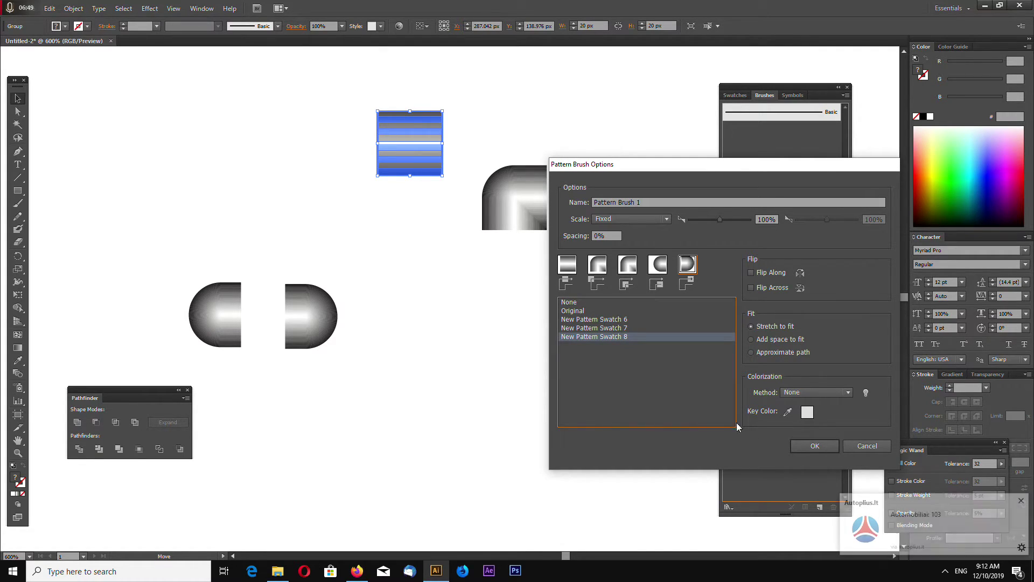
{"action": "left_click", "coordinate": [806, 447]}
Delete the leftover small tile pieces from the artboard
{"action": "left_click", "coordinate": [543, 429]}
{"action": "key", "text": "ctrl+minus"}
{"action": "key", "text": "ctrl+minus"}
{"action": "key", "text": "ctrl+minus"}
{"action": "key", "text": "ctrl+minus"}
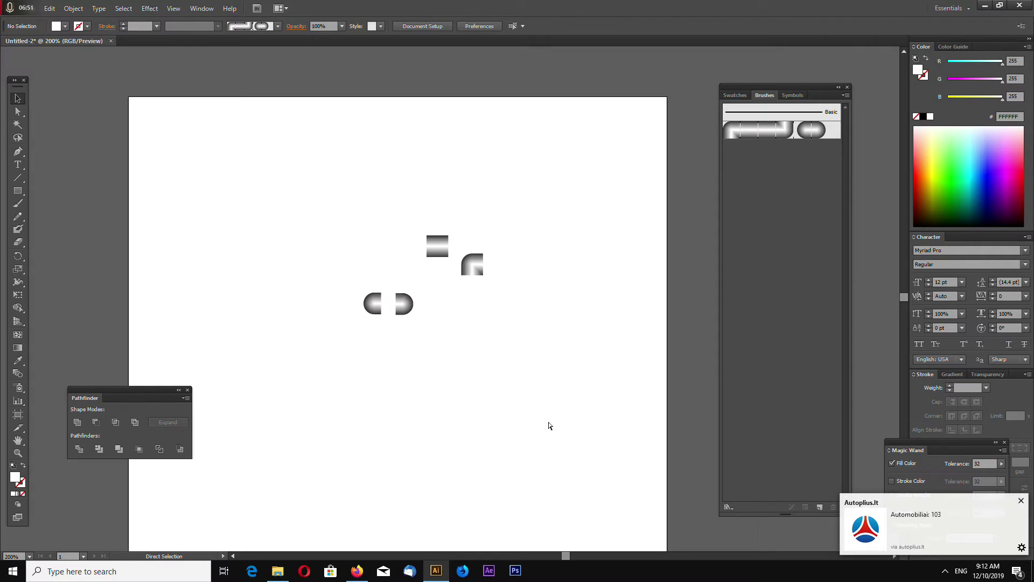
{"action": "left_click_drag", "start_coordinate": [342, 334], "coordinate": [503, 222]}
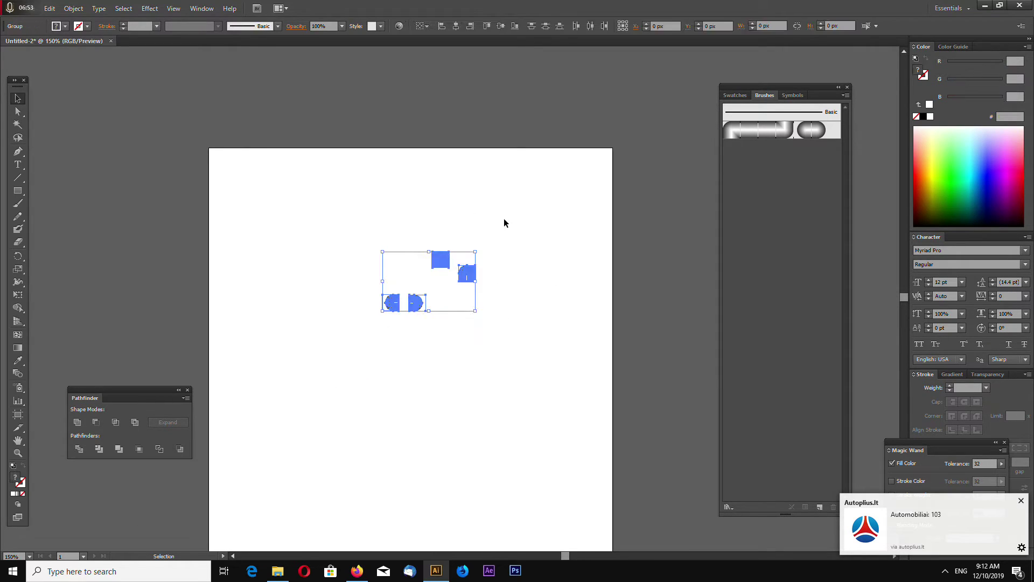
{"action": "key", "text": "Delete"}
Draw a four-point Z-shaped zigzag with the Pen tool and stroke it with Pattern Brush 1
{"action": "left_click", "coordinate": [17, 152]}
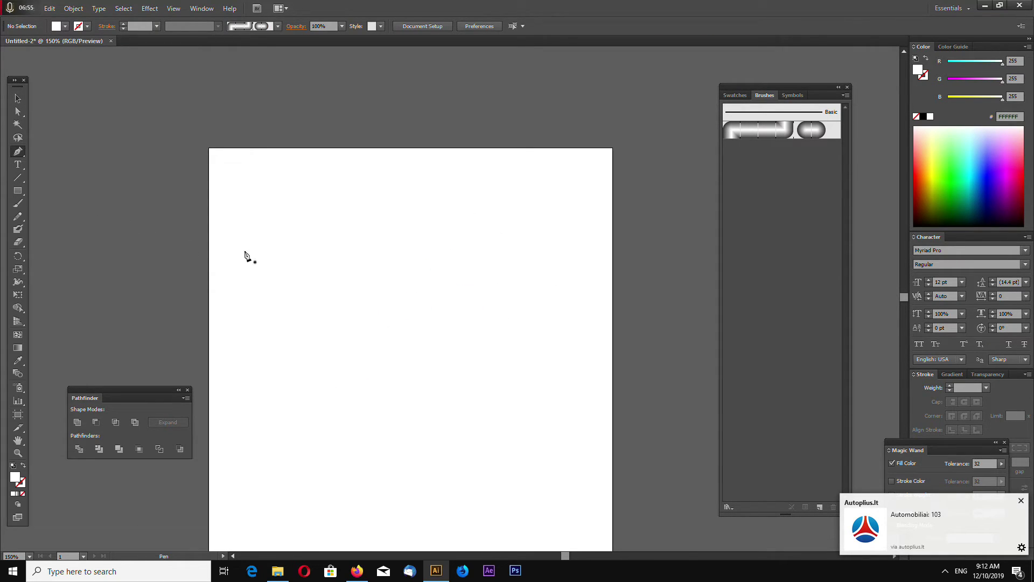
{"action": "left_click", "coordinate": [244, 236]}
{"action": "left_click", "coordinate": [392, 236]}
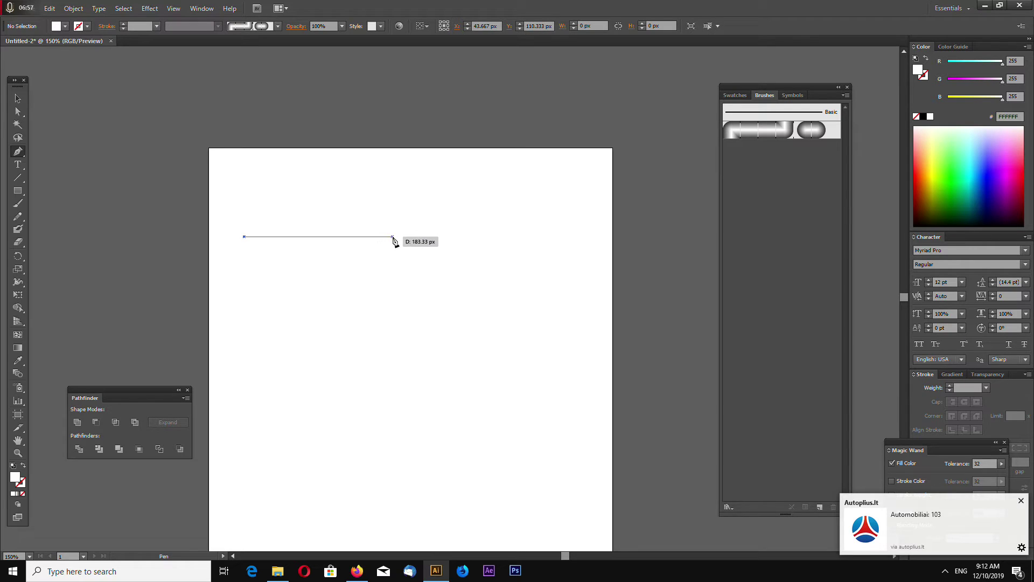
{"action": "left_click", "coordinate": [392, 377]}
{"action": "left_click", "coordinate": [533, 377]}
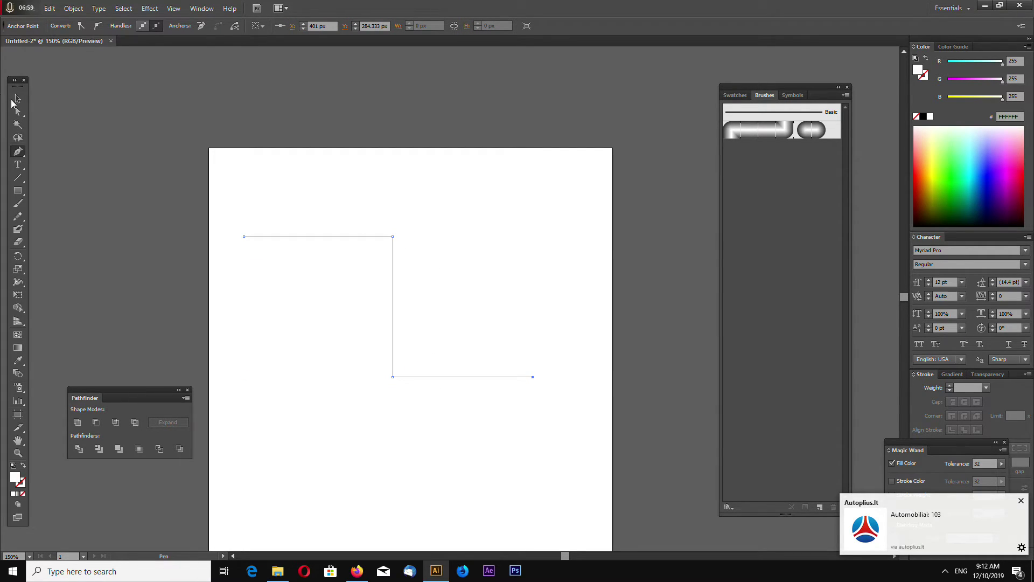
{"action": "left_click", "coordinate": [17, 98]}
{"action": "left_click", "coordinate": [809, 136]}
{"action": "left_click", "coordinate": [577, 368]}
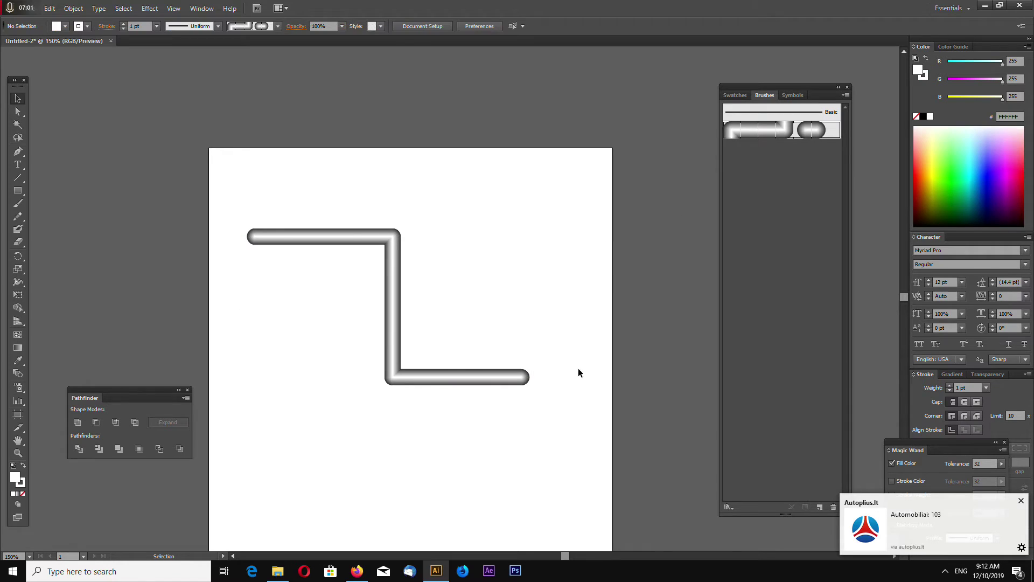
Inspect the brushed zigzag up close, then zoom back out to 100%
{"action": "key", "text": "ctrl+="}
{"action": "key", "text": "ctrl+="}
{"action": "left_click", "coordinate": [328, 202]}
{"action": "key", "text": "ctrl+minus"}
{"action": "key", "text": "ctrl+minus"}
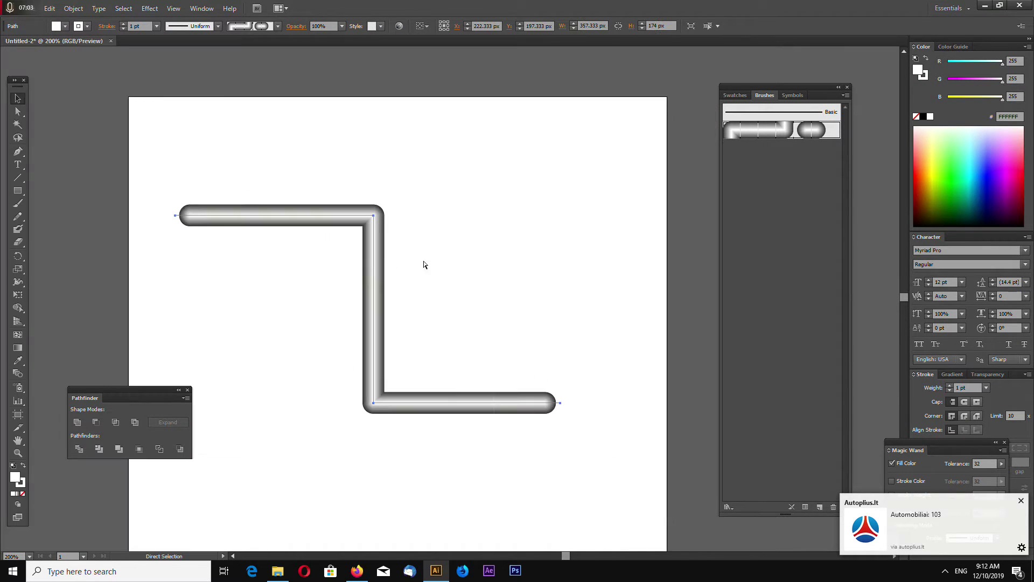
{"action": "left_click", "coordinate": [581, 293]}
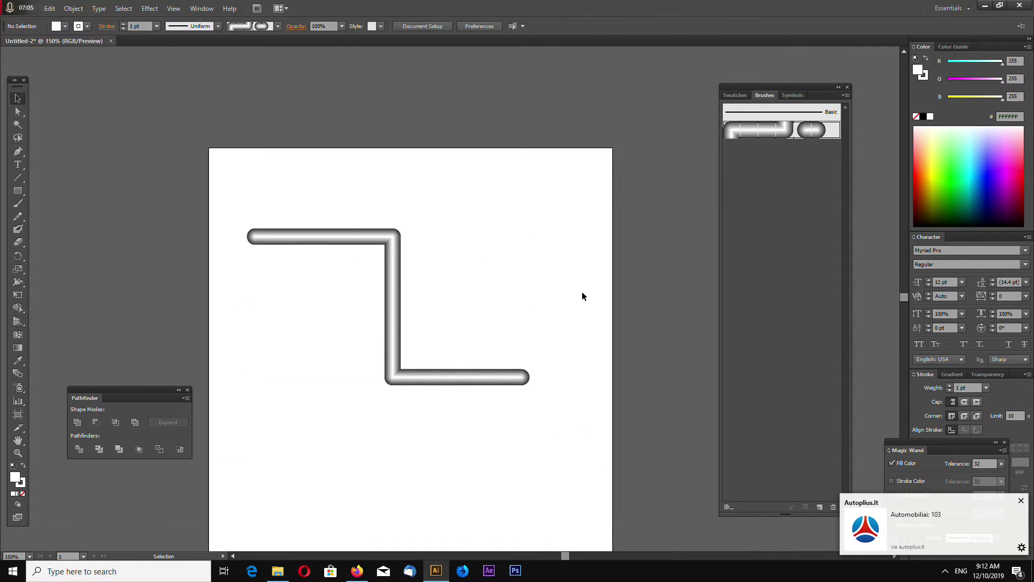
{"action": "key", "text": "ctrl+minus"}
{"action": "scroll", "coordinate": [582, 293], "scroll_direction": "down", "scroll_amount": 1}
{"action": "scroll", "coordinate": [582, 293], "scroll_direction": "down", "scroll_amount": 2}
{"action": "key", "text": "ctrl+="}
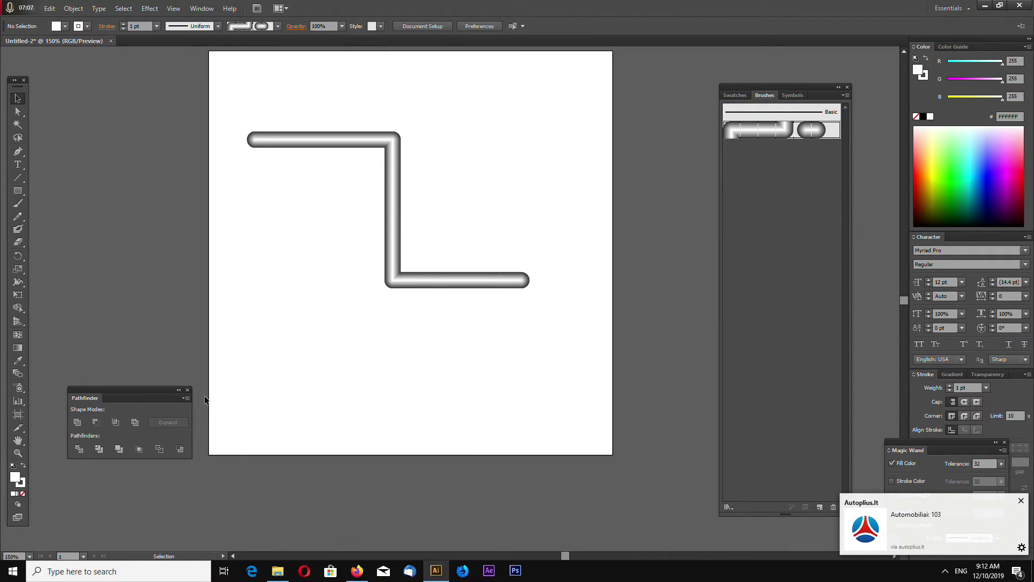
{"action": "left_click_drag", "start_coordinate": [156, 396], "coordinate": [125, 396]}
{"action": "key", "text": "ctrl+minus"}
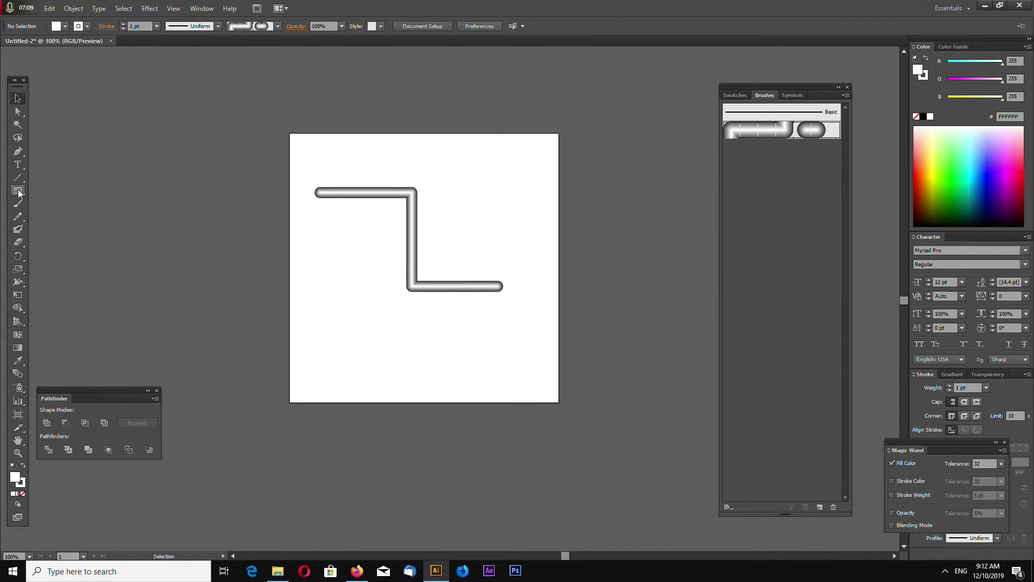
{"action": "left_click", "coordinate": [17, 191]}
{"action": "scroll", "coordinate": [138, 316], "scroll_direction": "up", "scroll_amount": 1}
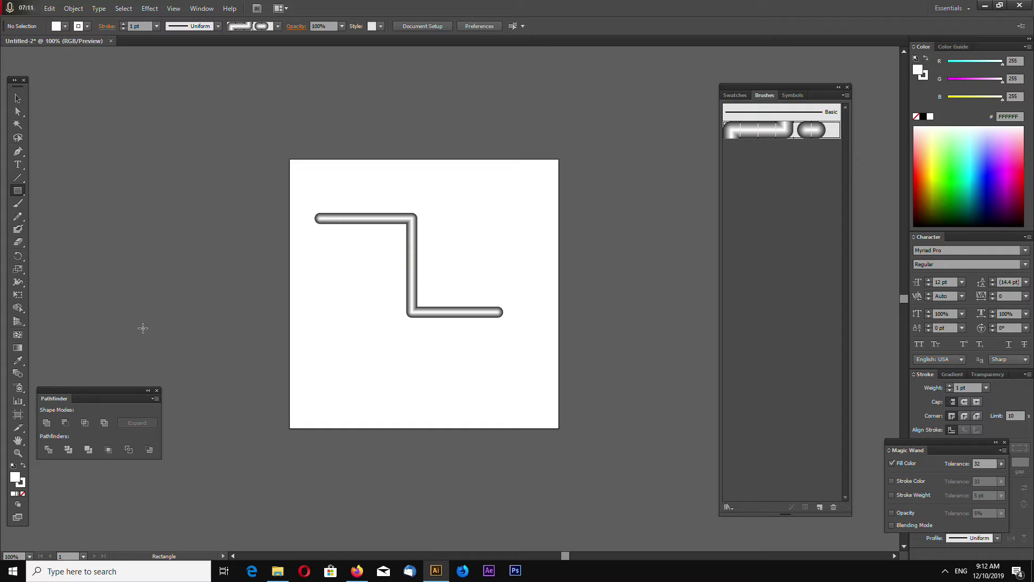
Create a 500 × 500 px rectangle at the artboard's corner
{"action": "key", "text": "ctrl+="}
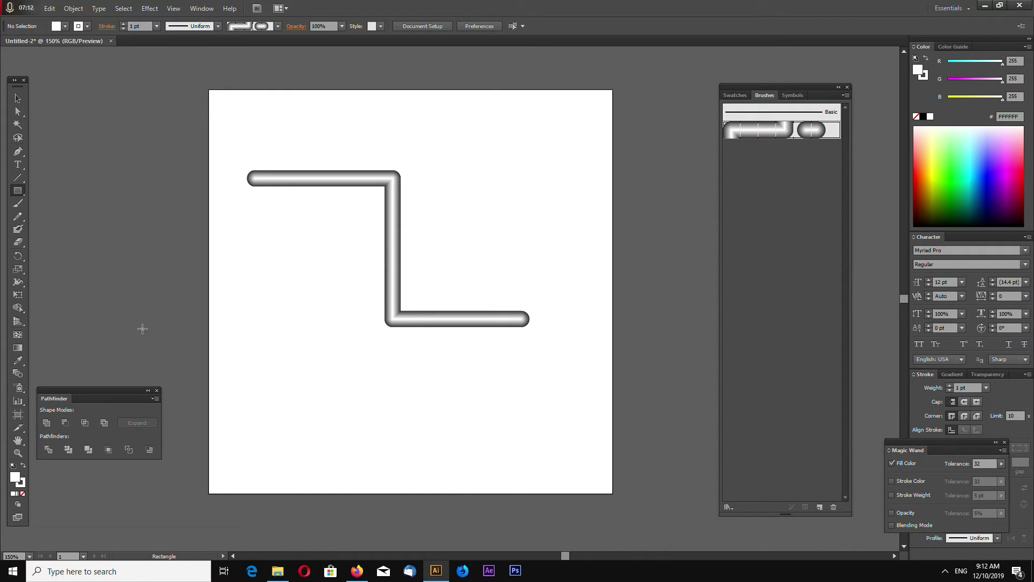
{"action": "left_click", "coordinate": [209, 89]}
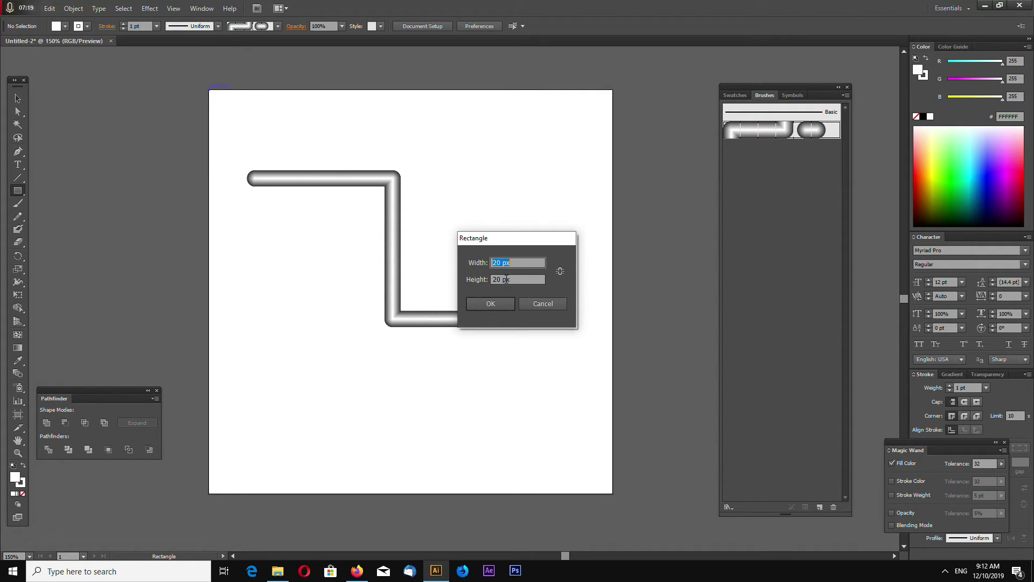
{"action": "type", "text": "0"}
{"action": "key", "text": "Tab"}
{"action": "type", "text": "0"}
{"action": "left_click", "coordinate": [505, 307]}
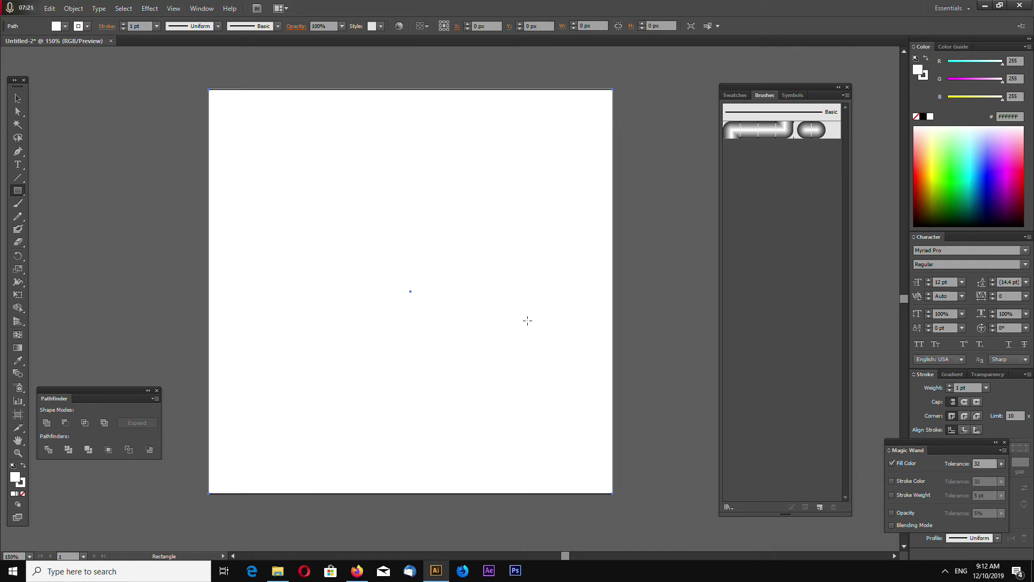
Fill the square with dark red RGB 50/10/10
{"action": "left_click", "coordinate": [18, 99]}
{"action": "key", "text": "ctrl+a"}
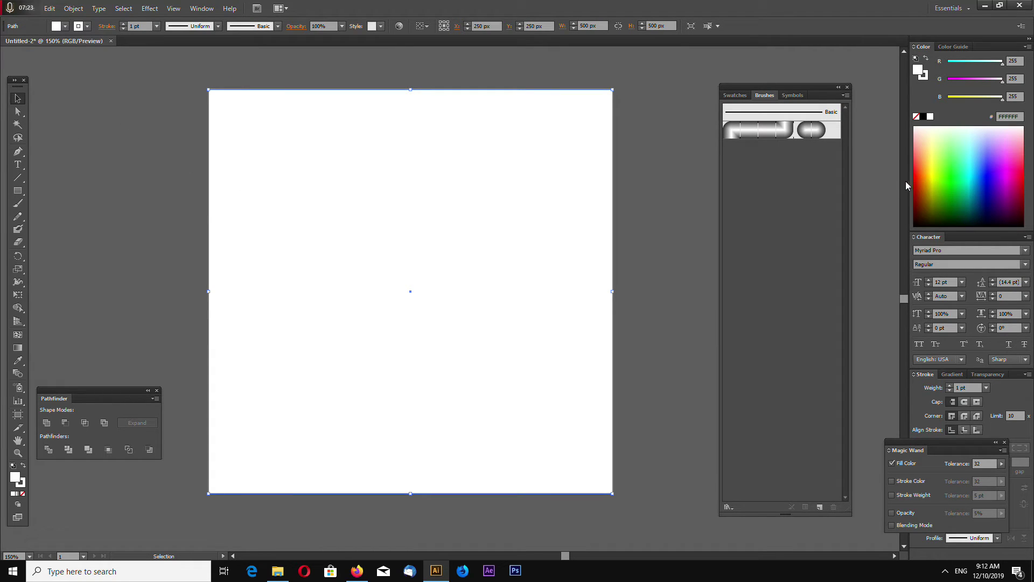
{"action": "double_click", "coordinate": [1012, 96]}
{"action": "type", "text": "10"}
{"action": "double_click", "coordinate": [1019, 80]}
{"action": "type", "text": "1"}
{"action": "double_click", "coordinate": [1014, 61]}
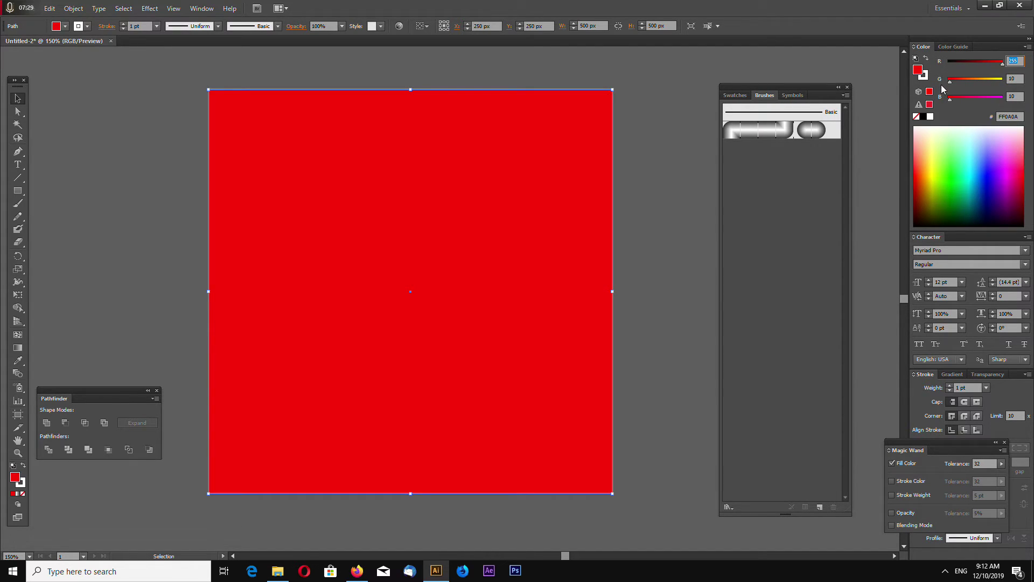
{"action": "type", "text": "50"}
{"action": "left_click", "coordinate": [1013, 79]}
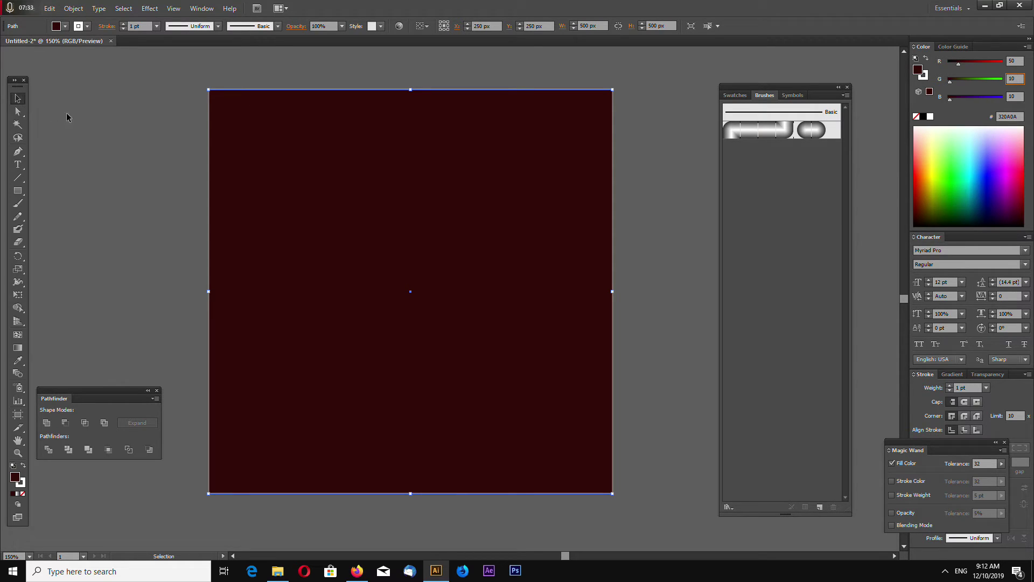
Send the dark red square to the back, behind the zigzag
{"action": "left_click", "coordinate": [74, 8]}
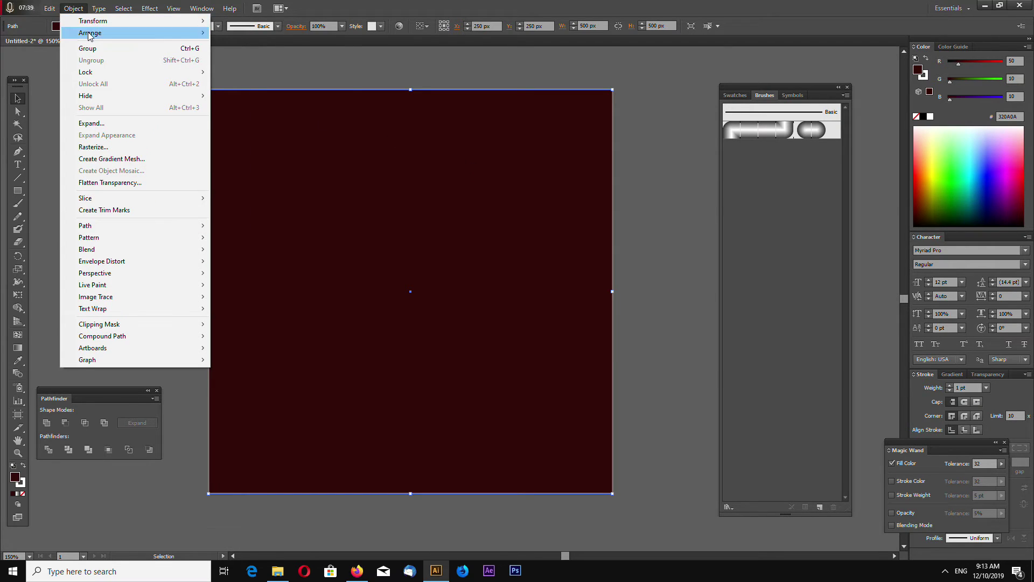
{"action": "mouse_move", "coordinate": [91, 33]}
{"action": "left_click", "coordinate": [265, 68]}
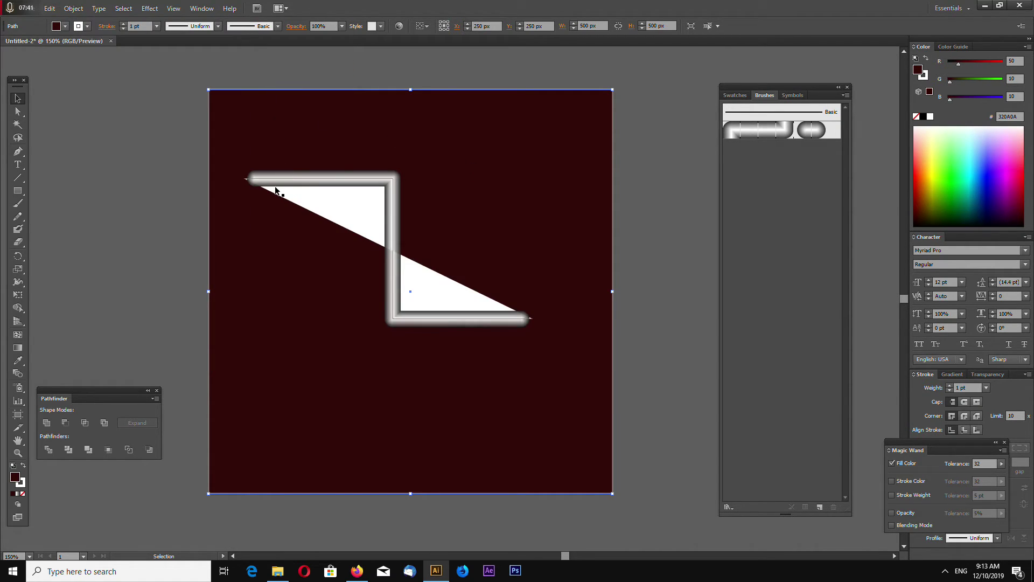
Lock the dark red background square with Object > Lock > Selection
{"action": "left_click", "coordinate": [72, 10]}
{"action": "mouse_move", "coordinate": [193, 72]}
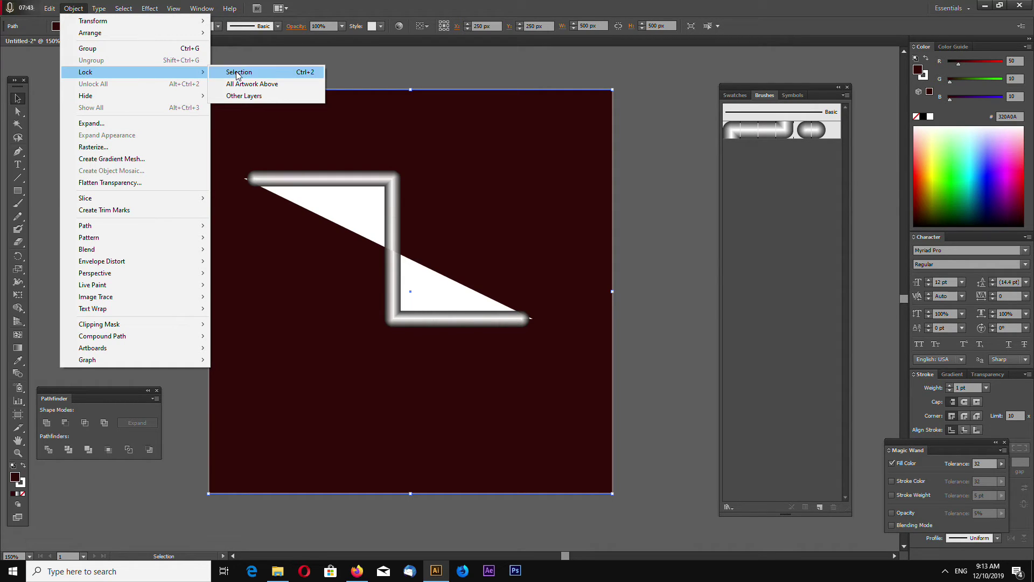
{"action": "left_click", "coordinate": [229, 72]}
Set the zigzag's fill to None and its blending mode to Color Dodge
{"action": "left_click", "coordinate": [432, 287]}
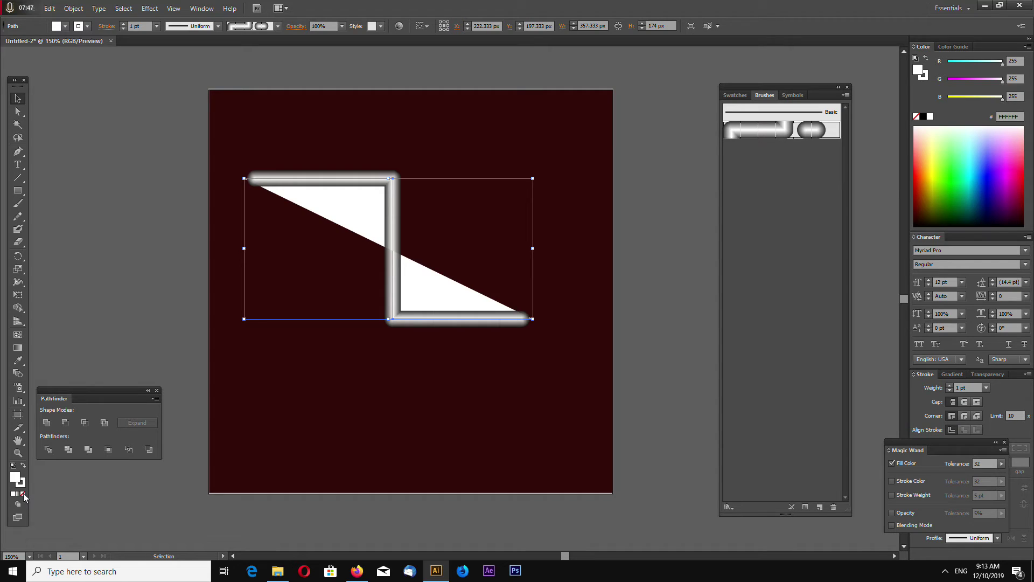
{"action": "left_click", "coordinate": [23, 494]}
{"action": "left_click", "coordinate": [335, 343]}
{"action": "key", "text": "ctrl+plus"}
{"action": "left_click", "coordinate": [412, 329]}
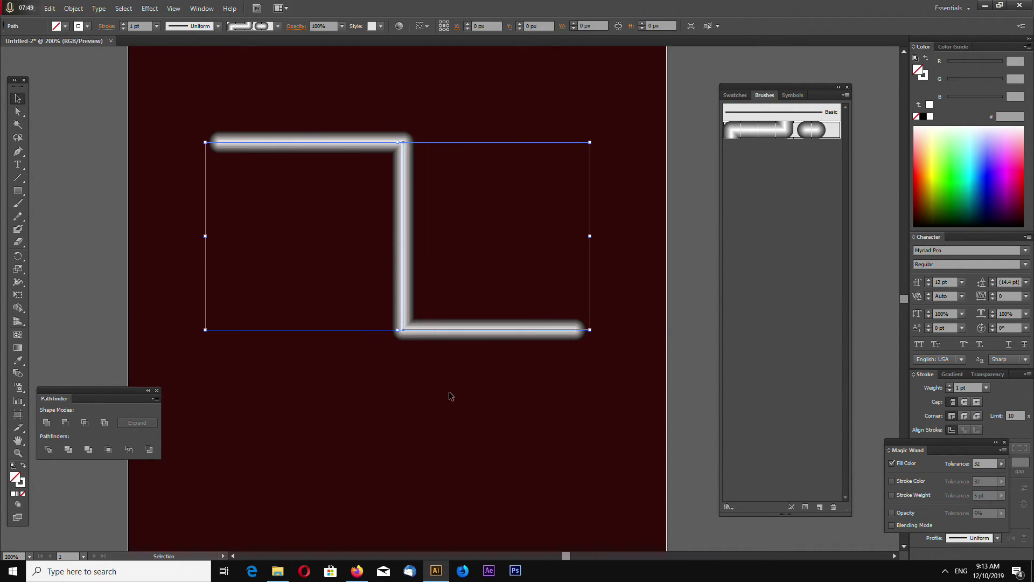
{"action": "left_click", "coordinate": [989, 375]}
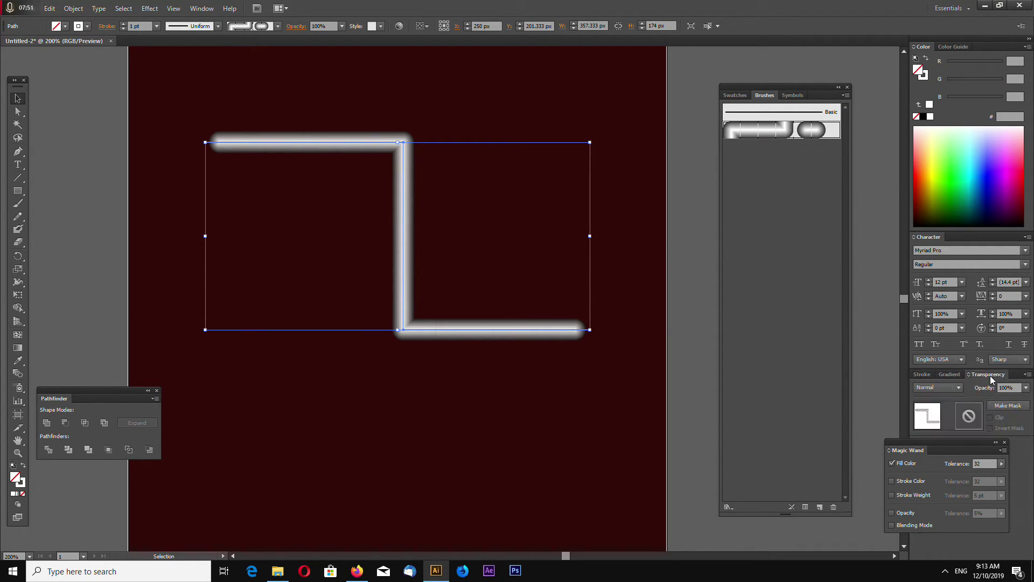
{"action": "left_click", "coordinate": [955, 388]}
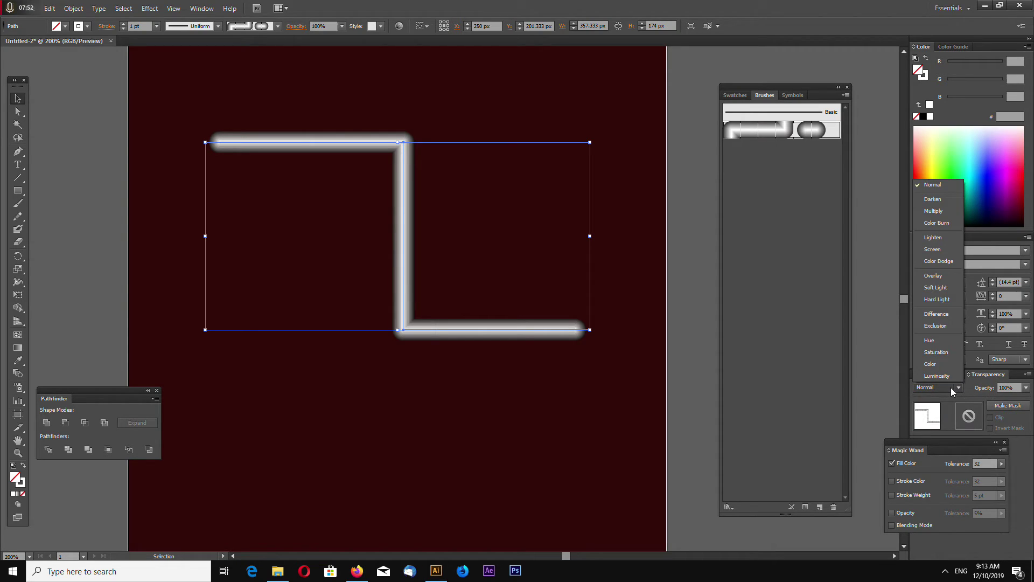
{"action": "left_click", "coordinate": [948, 263]}
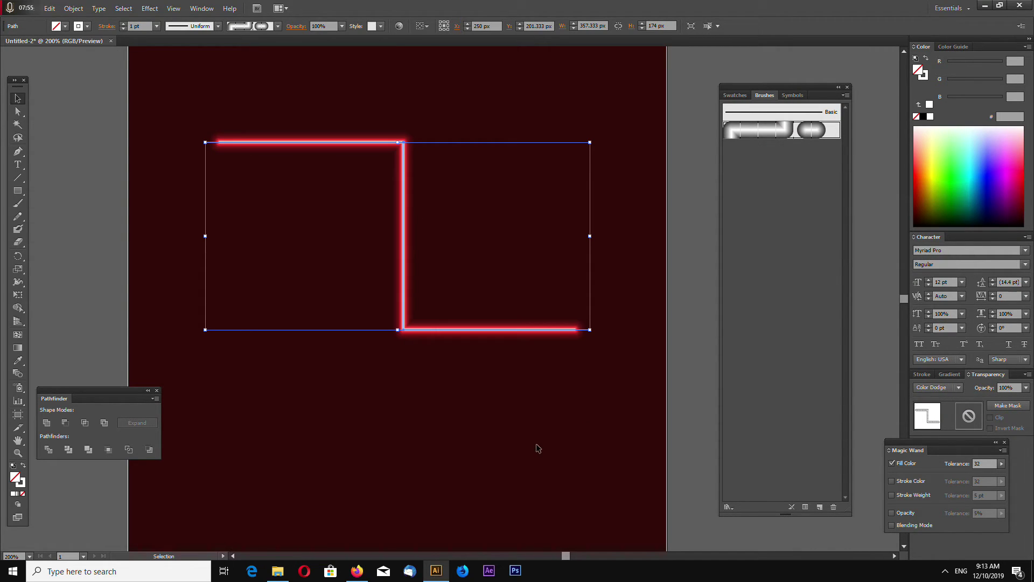
{"action": "left_click", "coordinate": [536, 445]}
{"action": "key", "text": "ctrl+minus"}
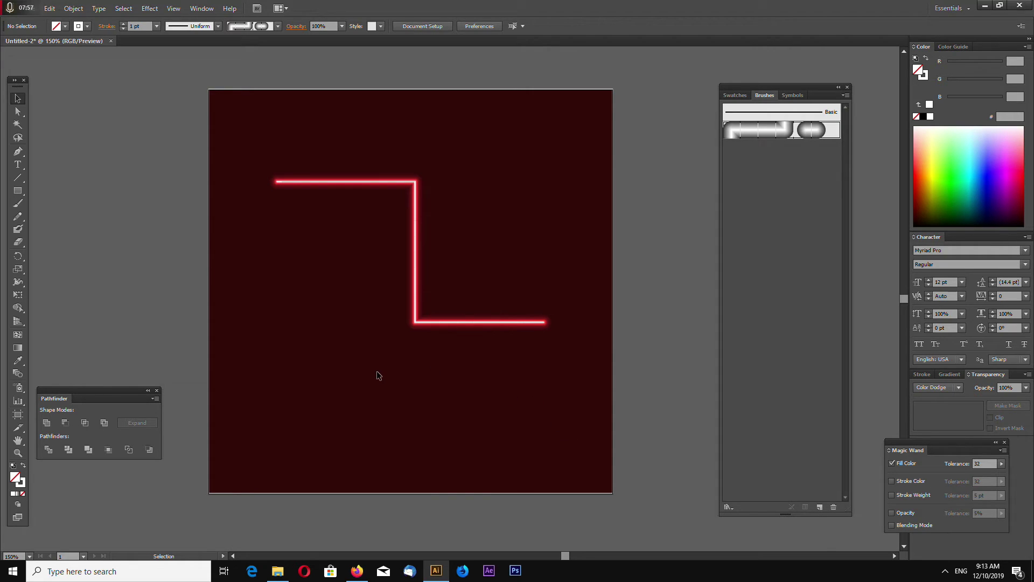
Move the glowing zigzag lower on the artboard, then delete it
{"action": "left_click", "coordinate": [444, 322]}
{"action": "left_click", "coordinate": [473, 399]}
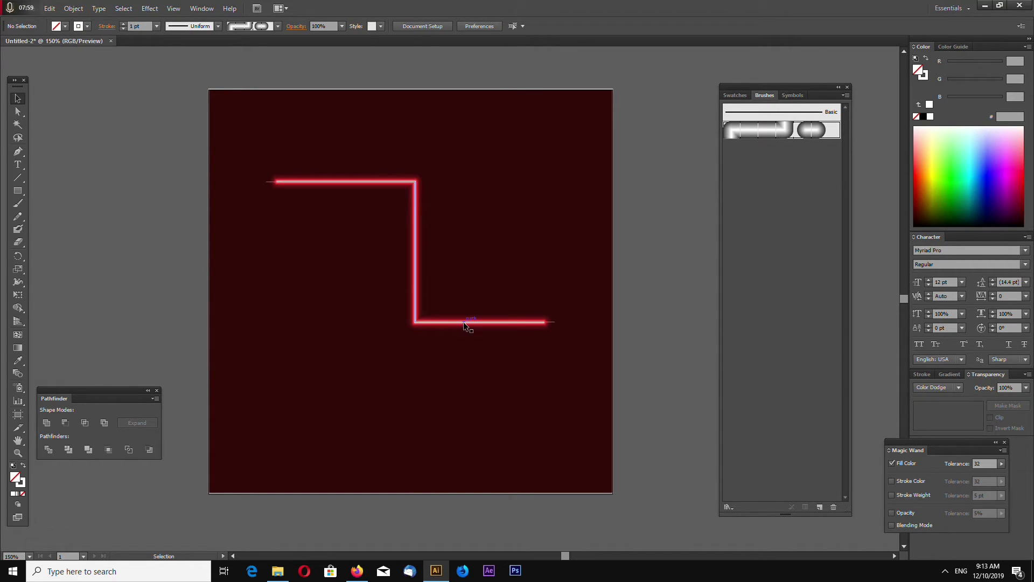
{"action": "left_click_drag", "start_coordinate": [464, 324], "coordinate": [464, 363]}
{"action": "left_click", "coordinate": [485, 427]}
{"action": "left_click", "coordinate": [461, 362]}
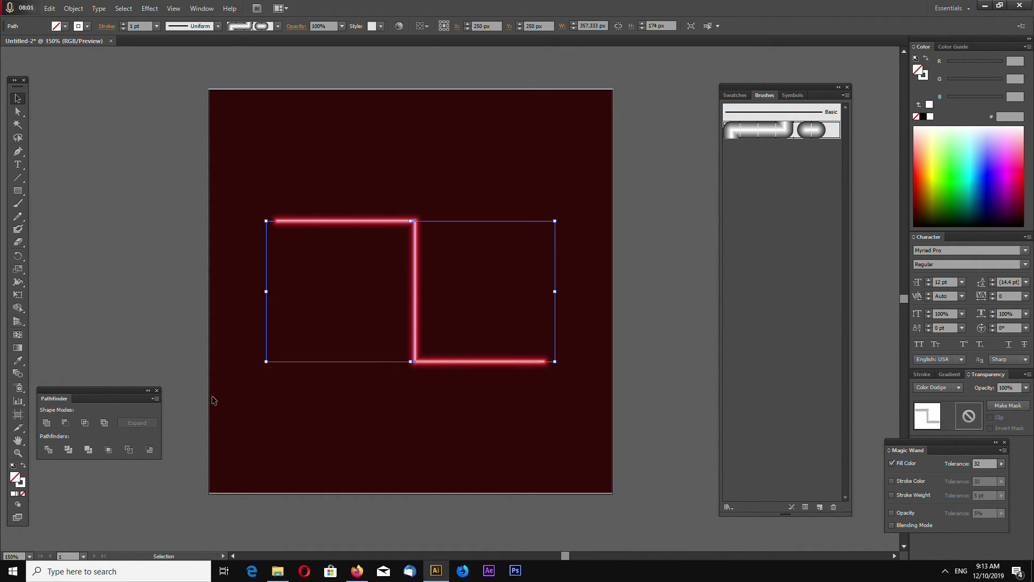
{"action": "key", "text": "Delete"}
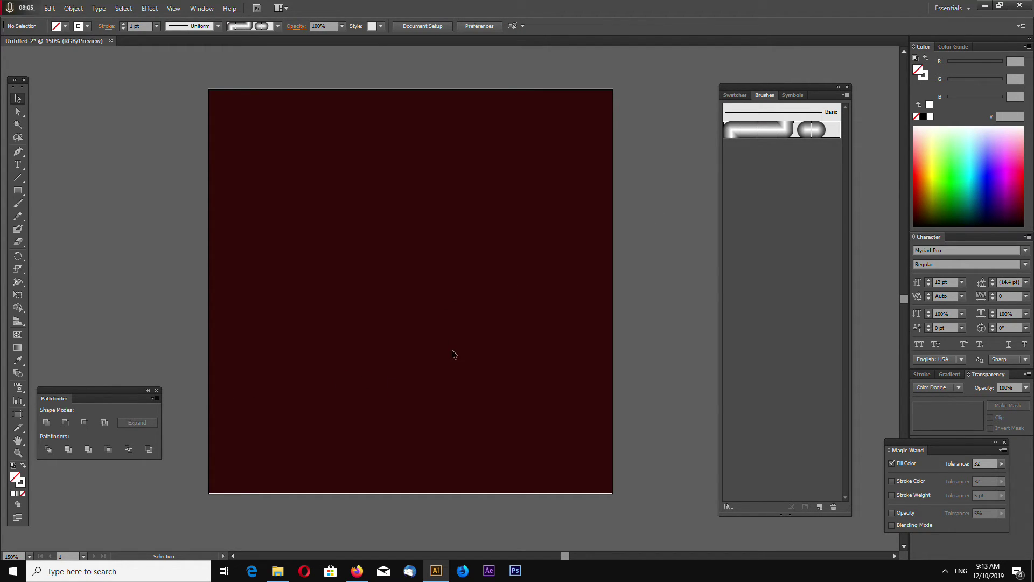
{"action": "key", "text": "b"}
{"action": "mouse_move", "coordinate": [350, 401]}
{"action": "left_mouse_down"}
{"action": "mouse_move", "coordinate": [323, 326]}
{"action": "mouse_move", "coordinate": [415, 220]}
{"action": "mouse_move", "coordinate": [509, 157]}
{"action": "left_mouse_up"}
{"action": "mouse_move", "coordinate": [533, 380]}
{"action": "left_mouse_down"}
{"action": "mouse_move", "coordinate": [548, 349]}
{"action": "mouse_move", "coordinate": [511, 299]}
{"action": "mouse_move", "coordinate": [399, 292]}
{"action": "mouse_move", "coordinate": [370, 202]}
{"action": "mouse_move", "coordinate": [300, 166]}
{"action": "left_mouse_up"}
{"action": "mouse_move", "coordinate": [285, 331]}
{"action": "left_mouse_down"}
{"action": "mouse_move", "coordinate": [463, 258]}
{"action": "mouse_move", "coordinate": [507, 182]}
{"action": "mouse_move", "coordinate": [457, 136]}
{"action": "mouse_move", "coordinate": [278, 159]}
{"action": "mouse_move", "coordinate": [263, 271]}
{"action": "mouse_move", "coordinate": [406, 351]}
{"action": "mouse_move", "coordinate": [452, 416]}
{"action": "left_mouse_up"}
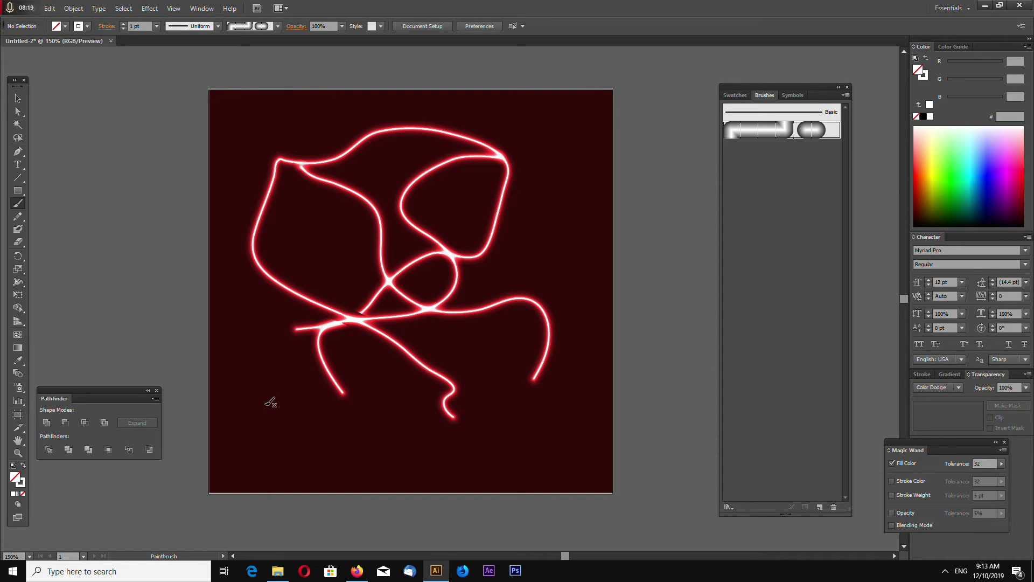
{"action": "mouse_move", "coordinate": [264, 394]}
{"action": "left_mouse_down"}
{"action": "mouse_move", "coordinate": [244, 333]}
{"action": "mouse_move", "coordinate": [239, 227]}
{"action": "mouse_move", "coordinate": [253, 118]}
{"action": "mouse_move", "coordinate": [534, 112]}
{"action": "left_mouse_up"}
{"action": "mouse_move", "coordinate": [557, 165]}
{"action": "left_mouse_down"}
{"action": "mouse_move", "coordinate": [544, 282]}
{"action": "mouse_move", "coordinate": [562, 380]}
{"action": "left_mouse_up"}
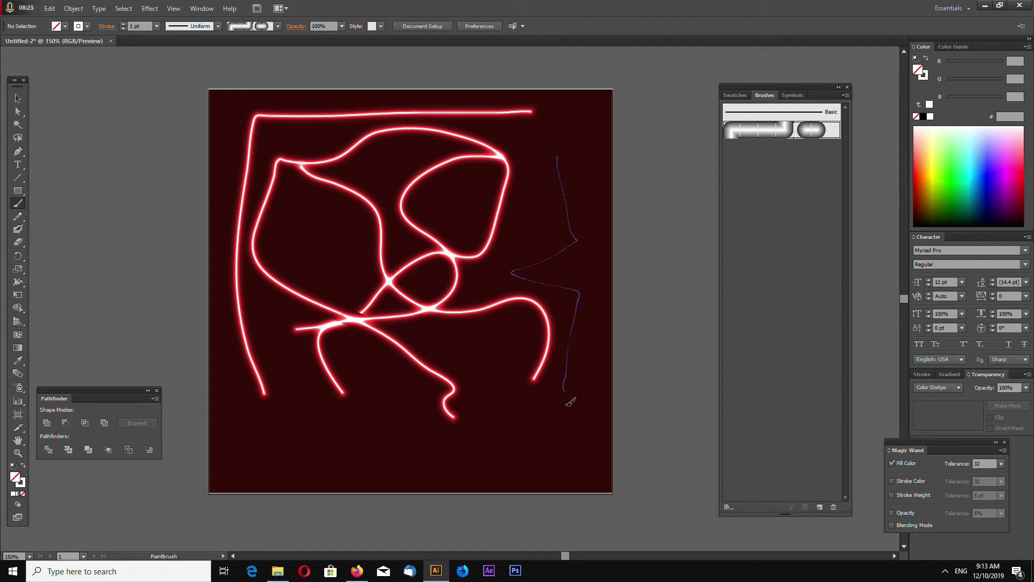
Delete all the neon strokes and draw a square in the upper left of the artboard
{"action": "left_click", "coordinate": [16, 97]}
{"action": "left_click_drag", "start_coordinate": [230, 172], "coordinate": [593, 418]}
{"action": "key", "text": "Delete"}
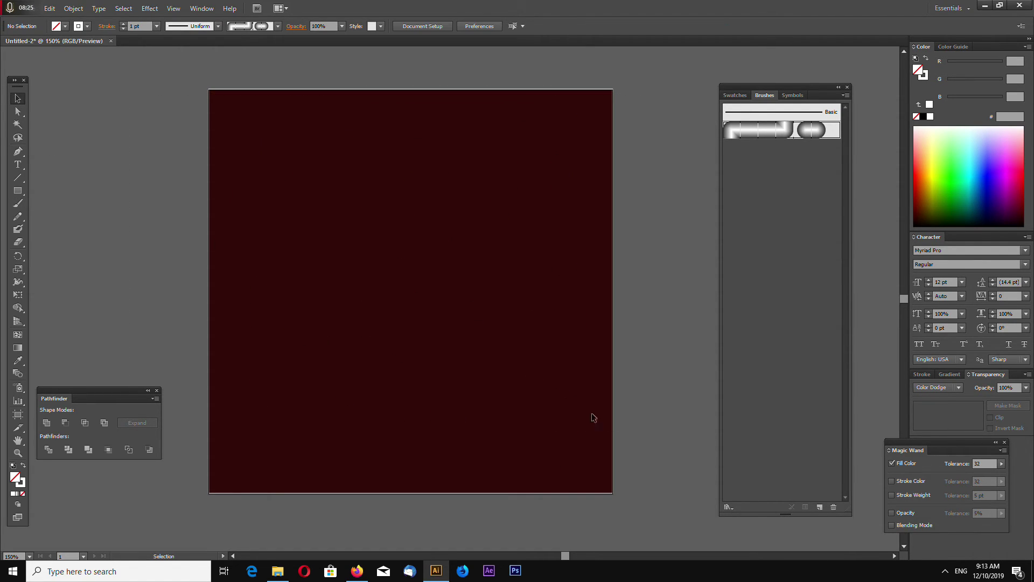
{"action": "key", "text": "m"}
{"action": "mouse_move", "coordinate": [318, 137]}
{"action": "left_mouse_down"}
{"action": "mouse_move", "coordinate": [416, 210]}
{"action": "mouse_move", "coordinate": [419, 237]}
{"action": "left_mouse_up"}
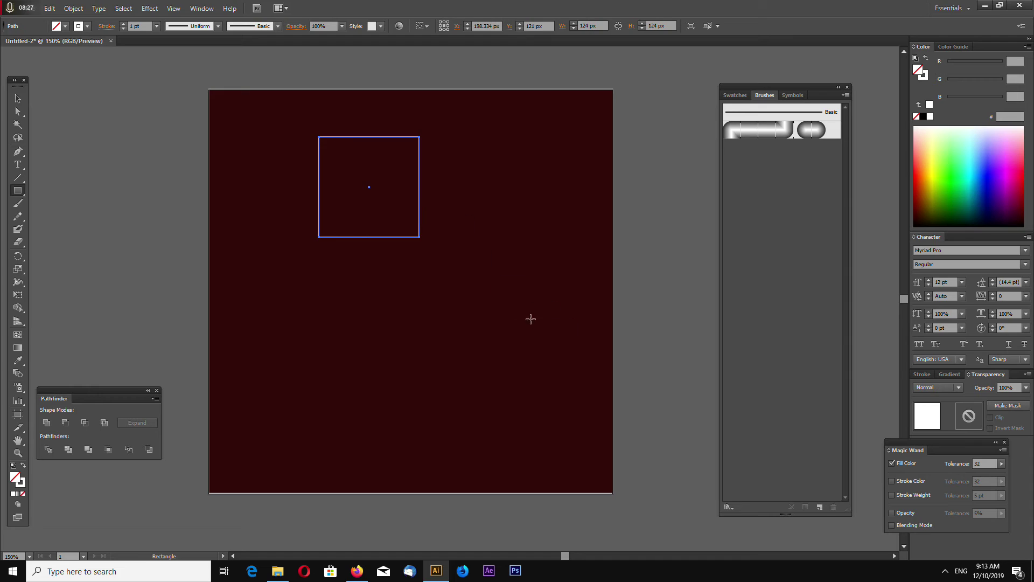
Give the square a 10 pt stroke, the neon glow brush and Color Dodge blending
{"action": "left_click", "coordinate": [921, 374]}
{"action": "left_click", "coordinate": [955, 388]}
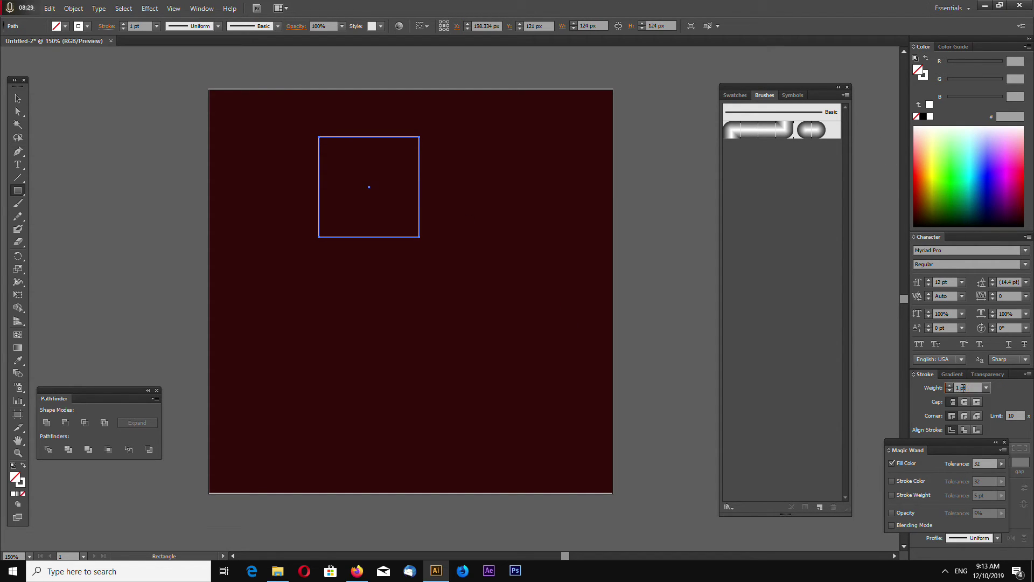
{"action": "type", "text": "10"}
{"action": "key", "text": "Return"}
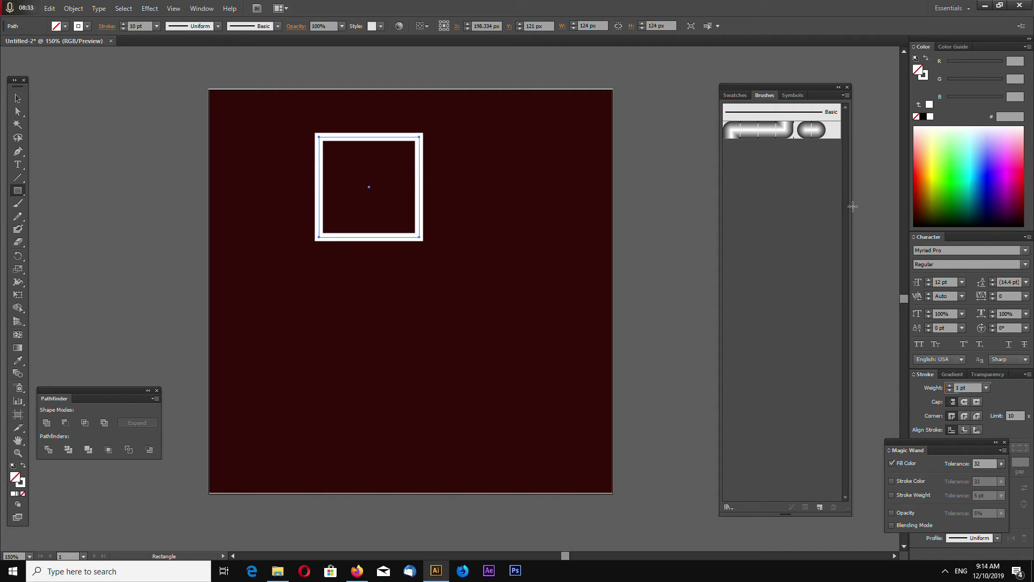
{"action": "left_click", "coordinate": [808, 130]}
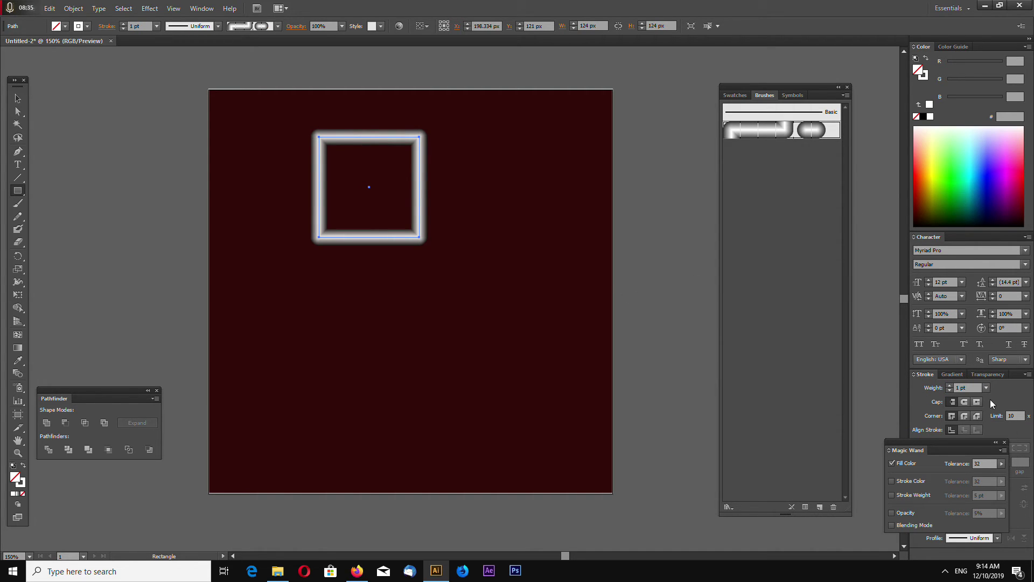
{"action": "left_click", "coordinate": [989, 374]}
{"action": "left_click", "coordinate": [949, 388]}
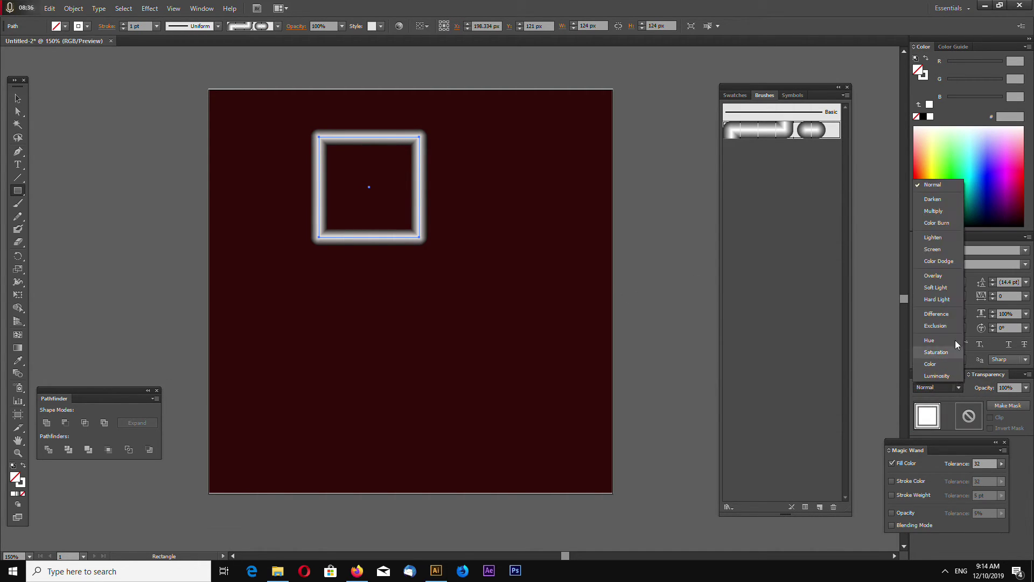
{"action": "left_click", "coordinate": [951, 262]}
Enlarge the neon square, thin its stroke to 2 pt, and shift it right and down
{"action": "left_click", "coordinate": [17, 98]}
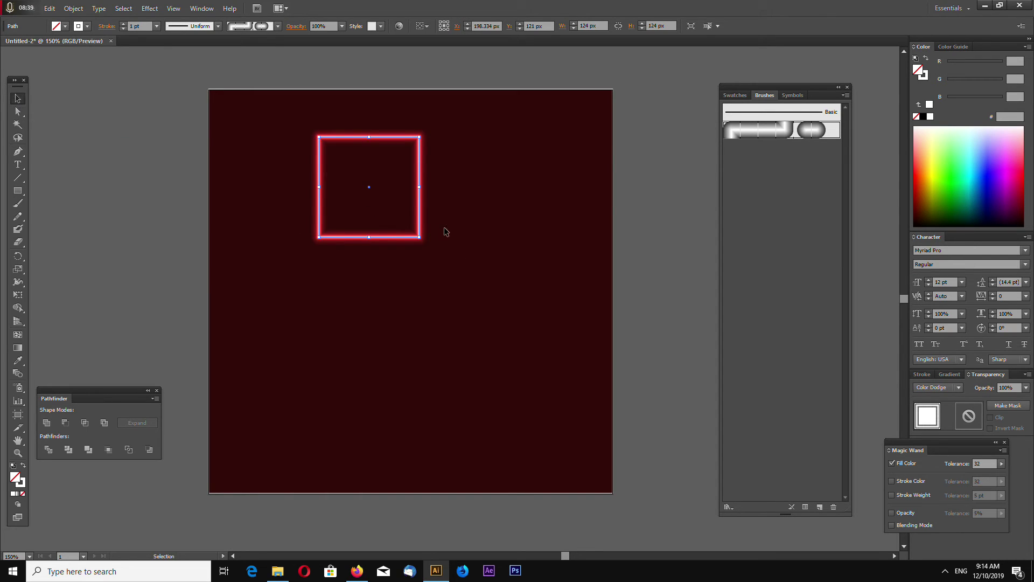
{"action": "left_click_drag", "start_coordinate": [421, 243], "coordinate": [464, 281]}
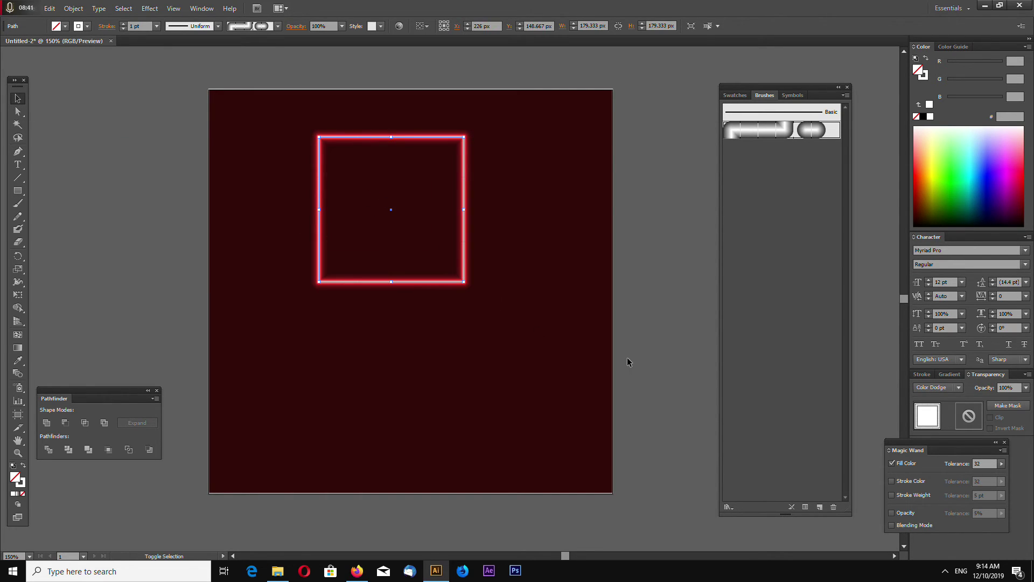
{"action": "left_click", "coordinate": [925, 376]}
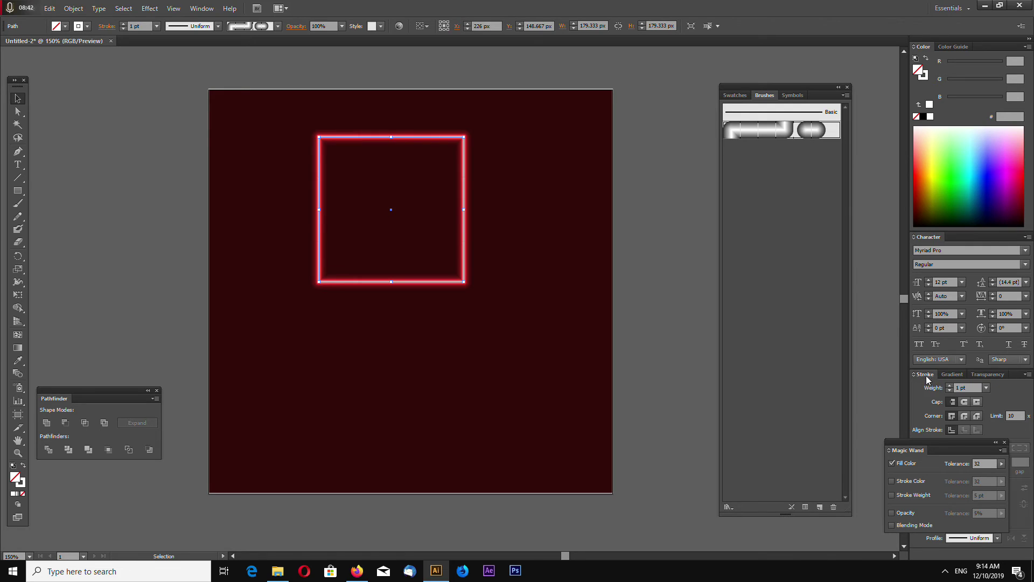
{"action": "double_click", "coordinate": [972, 389]}
{"action": "type", "text": "2"}
{"action": "key", "text": "Return"}
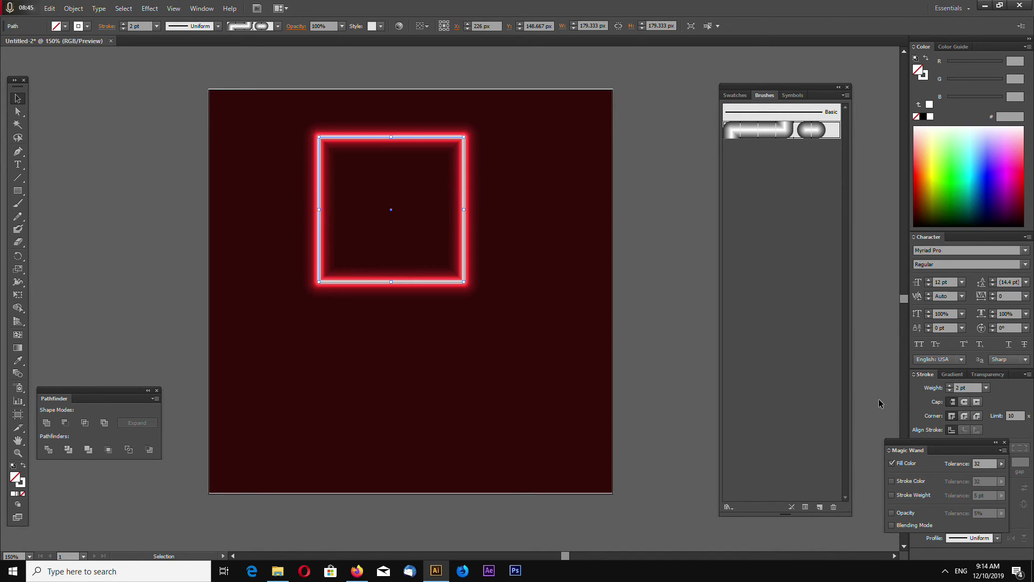
{"action": "left_click", "coordinate": [607, 356]}
{"action": "left_click_drag", "start_coordinate": [455, 282], "coordinate": [488, 293]}
{"action": "left_click", "coordinate": [514, 364]}
Draw a large star on the left of the artboard with the Star tool
{"action": "left_click", "coordinate": [18, 190]}
{"action": "left_click_drag", "start_coordinate": [20, 195], "coordinate": [68, 244]}
{"action": "left_click_drag", "start_coordinate": [253, 254], "coordinate": [338, 372]}
Apply the neon glow brush to the star and set it to Color Dodge blending
{"action": "left_click", "coordinate": [824, 129]}
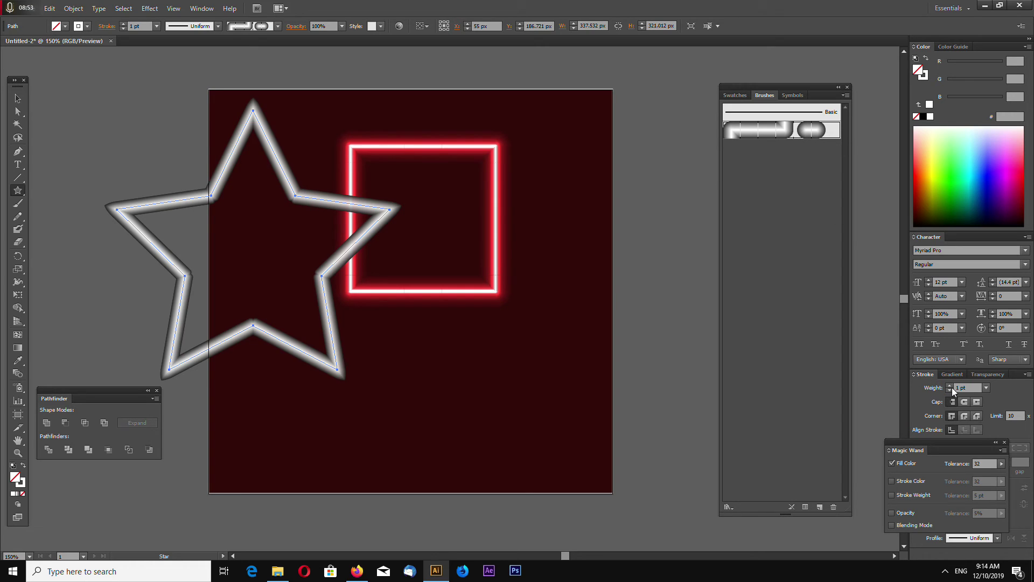
{"action": "left_click", "coordinate": [987, 374]}
{"action": "left_click", "coordinate": [957, 388]}
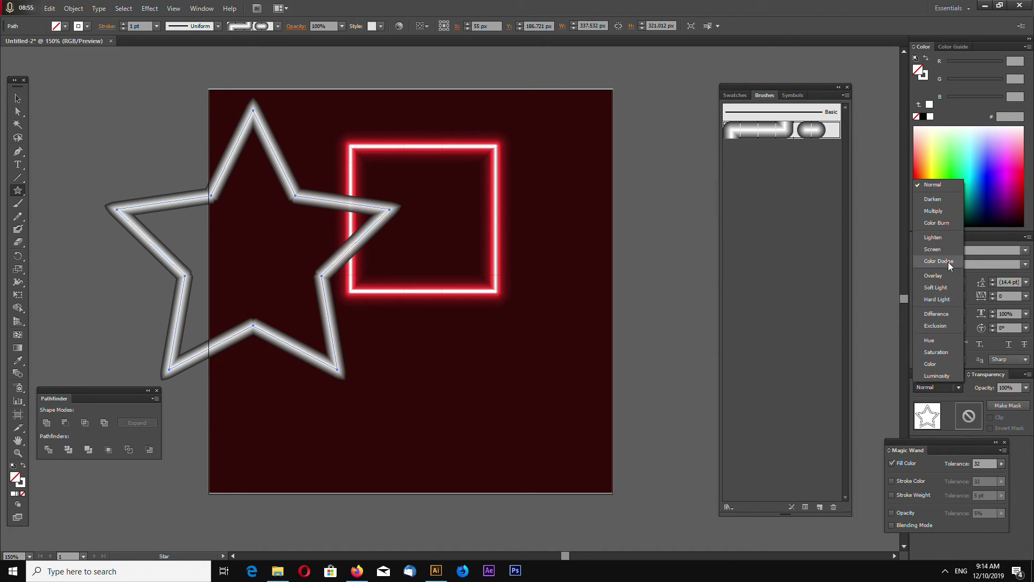
{"action": "left_click", "coordinate": [948, 263]}
Move the star down and right, and raise the square to the artboard's top edge
{"action": "left_click", "coordinate": [18, 100]}
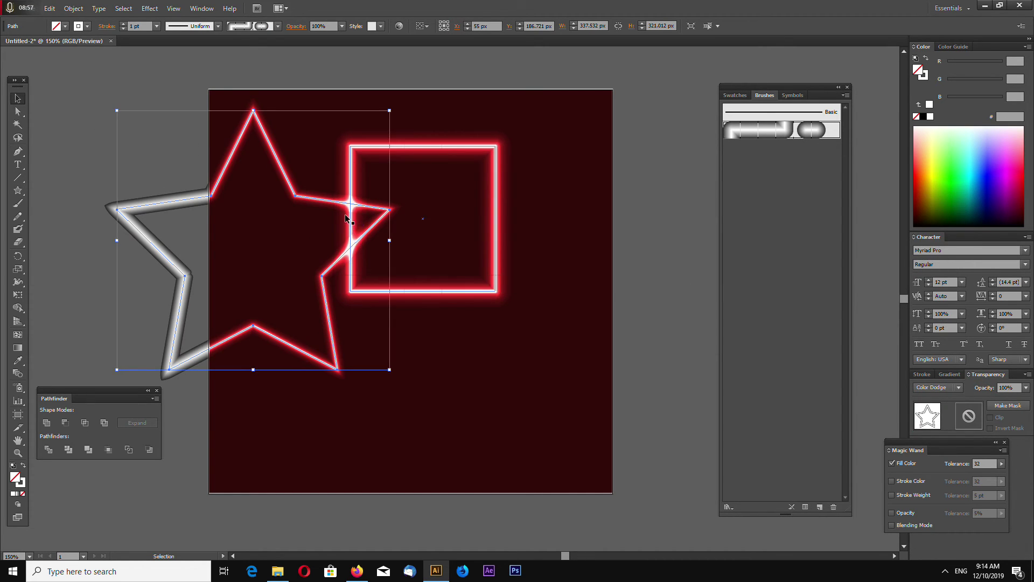
{"action": "left_click_drag", "start_coordinate": [334, 201], "coordinate": [454, 299]}
{"action": "left_click_drag", "start_coordinate": [478, 256], "coordinate": [418, 160]}
{"action": "left_click", "coordinate": [498, 240]}
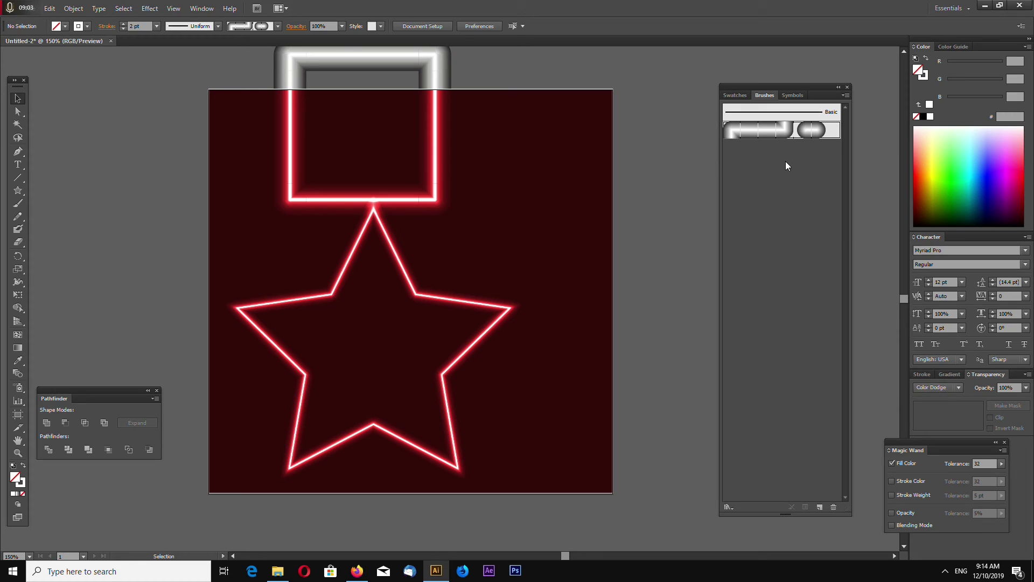
{"action": "left_click", "coordinate": [735, 96]}
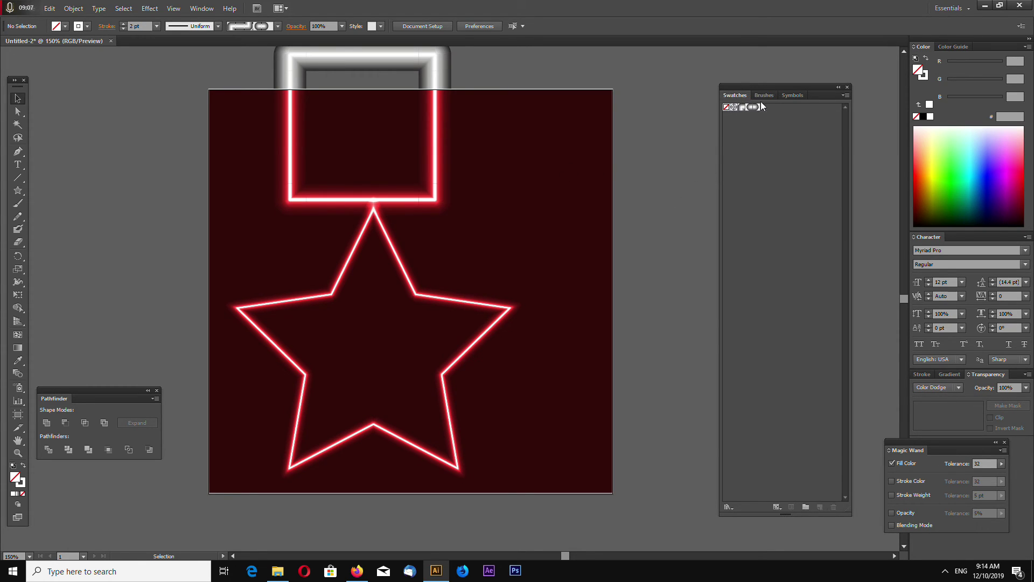
{"action": "left_click", "coordinate": [768, 97]}
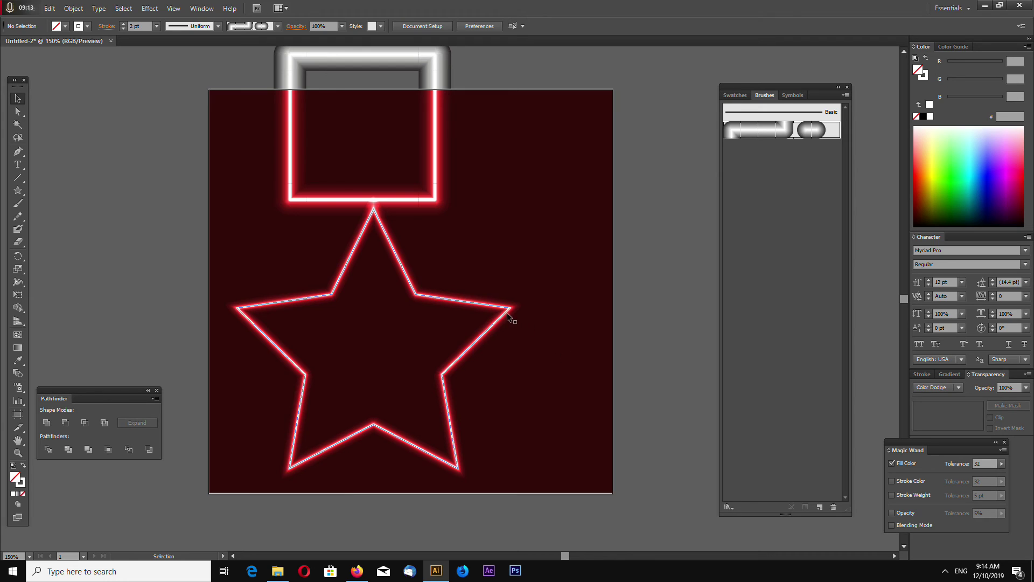
Delete the star and square, then draw a horizontal line across the artboard's middle
{"action": "left_click_drag", "start_coordinate": [518, 316], "coordinate": [491, 324]}
{"action": "key", "text": "Delete"}
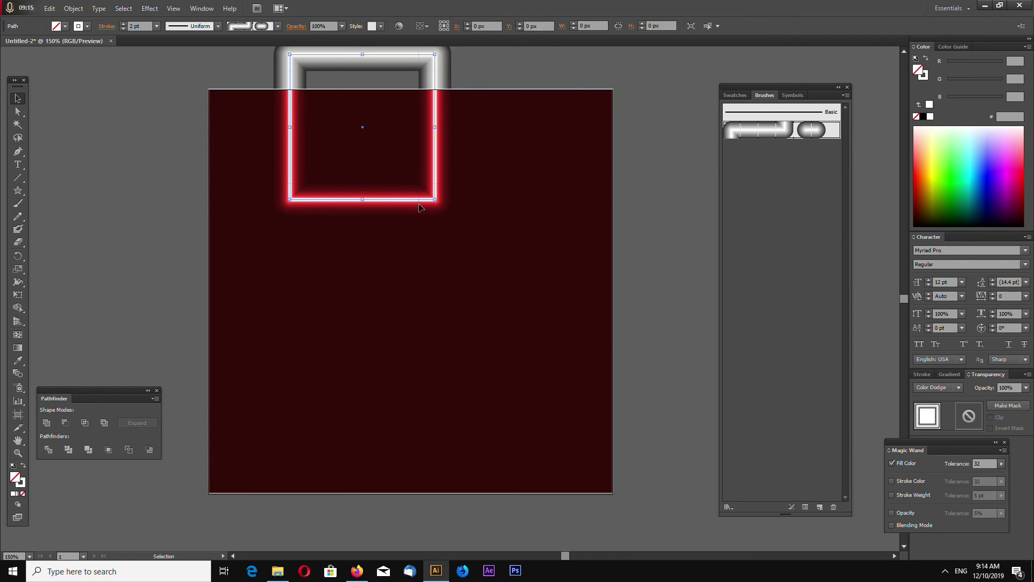
{"action": "left_click", "coordinate": [435, 199]}
{"action": "key", "text": "Delete"}
{"action": "left_click", "coordinate": [18, 177]}
{"action": "left_click_drag", "start_coordinate": [254, 279], "coordinate": [571, 280]}
{"action": "key", "text": "v"}
Give the line the neon glow brush, Color Dodge blending and the ellipse width profile
{"action": "left_click", "coordinate": [811, 129]}
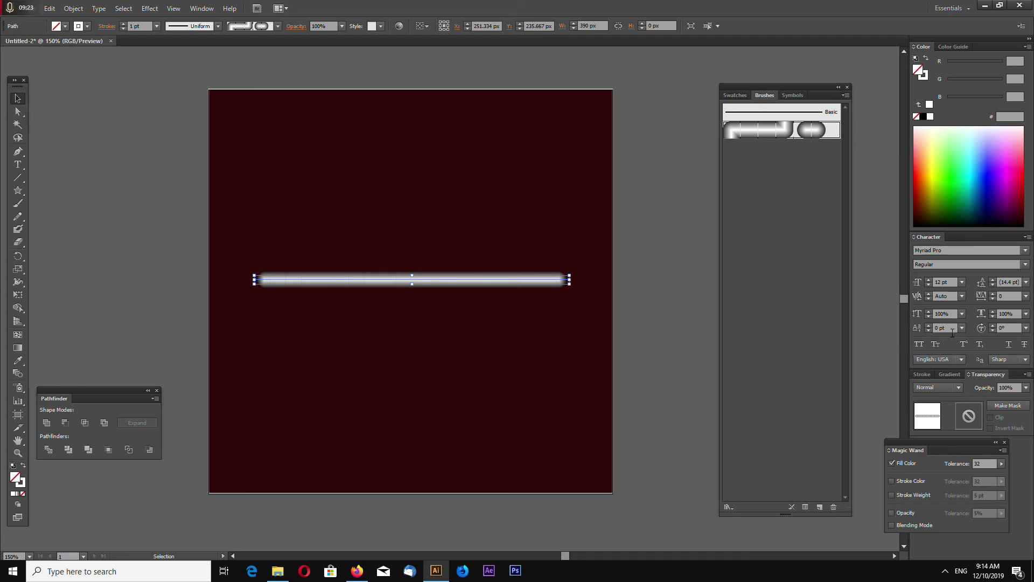
{"action": "left_click", "coordinate": [954, 385]}
{"action": "left_click", "coordinate": [945, 262]}
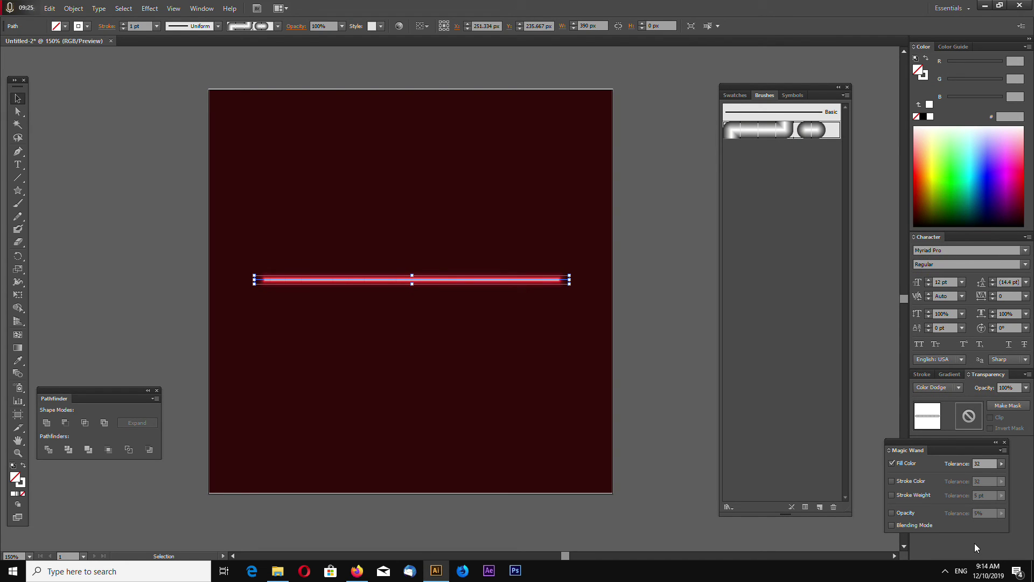
{"action": "left_click_drag", "start_coordinate": [960, 450], "coordinate": [886, 461]}
{"action": "left_click", "coordinate": [922, 374]}
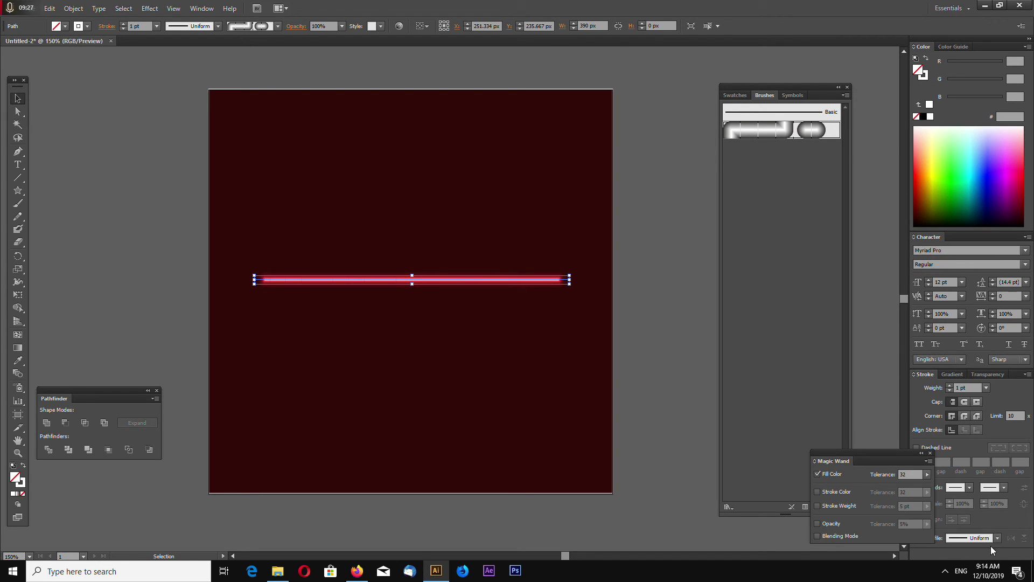
{"action": "left_click", "coordinate": [997, 537]}
{"action": "left_click", "coordinate": [972, 437]}
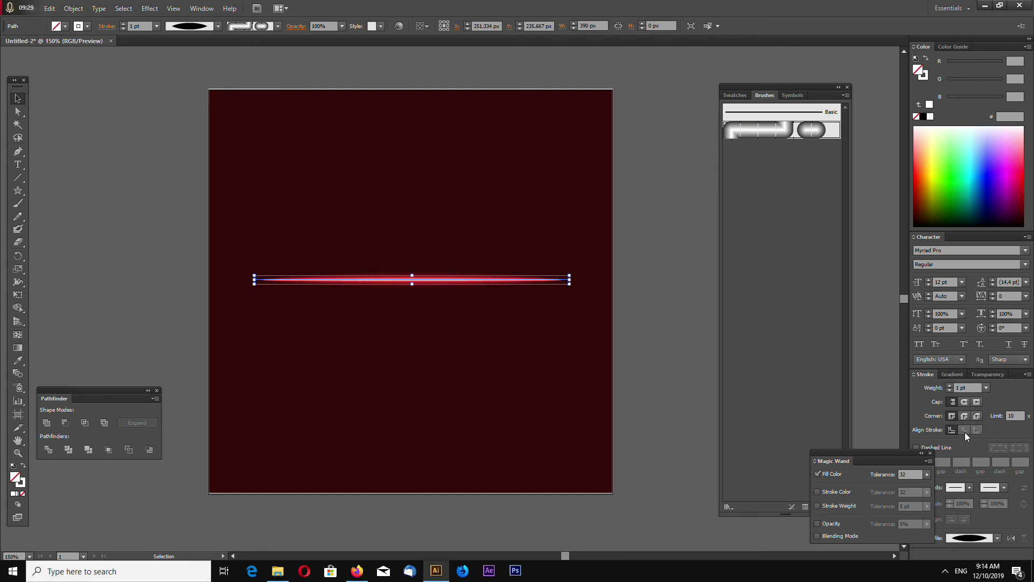
Move the glowing line higher up the artboard
{"action": "left_click", "coordinate": [596, 373]}
{"action": "left_click", "coordinate": [492, 284]}
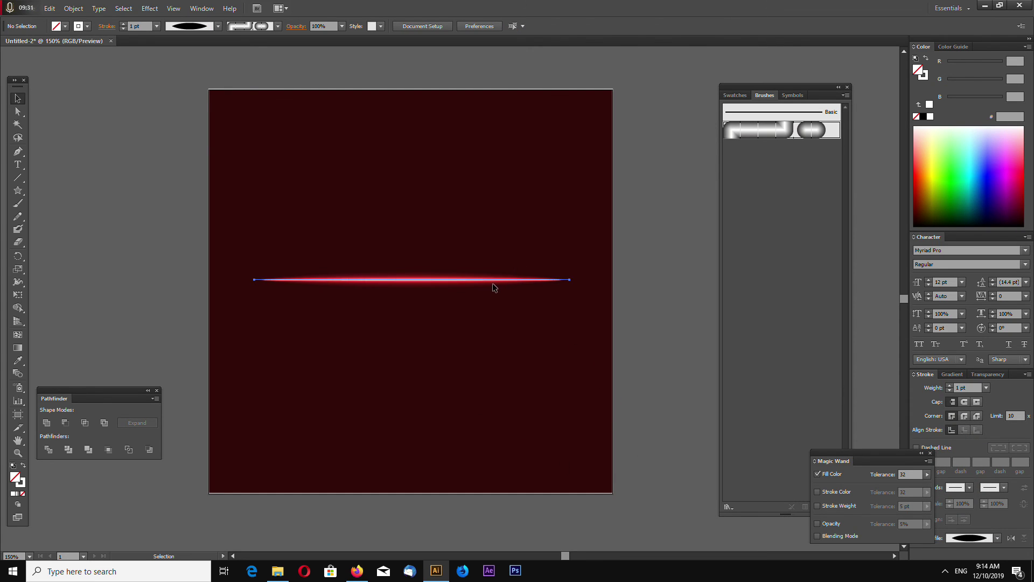
{"action": "left_click_drag", "start_coordinate": [491, 284], "coordinate": [496, 242]}
{"action": "left_click", "coordinate": [521, 407]}
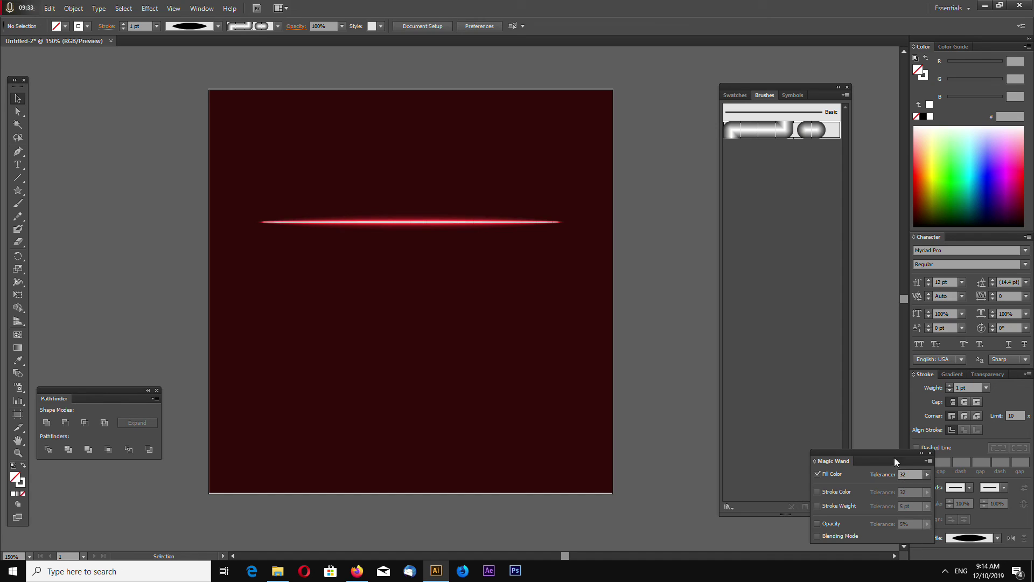
{"action": "left_click_drag", "start_coordinate": [894, 457], "coordinate": [747, 464]}
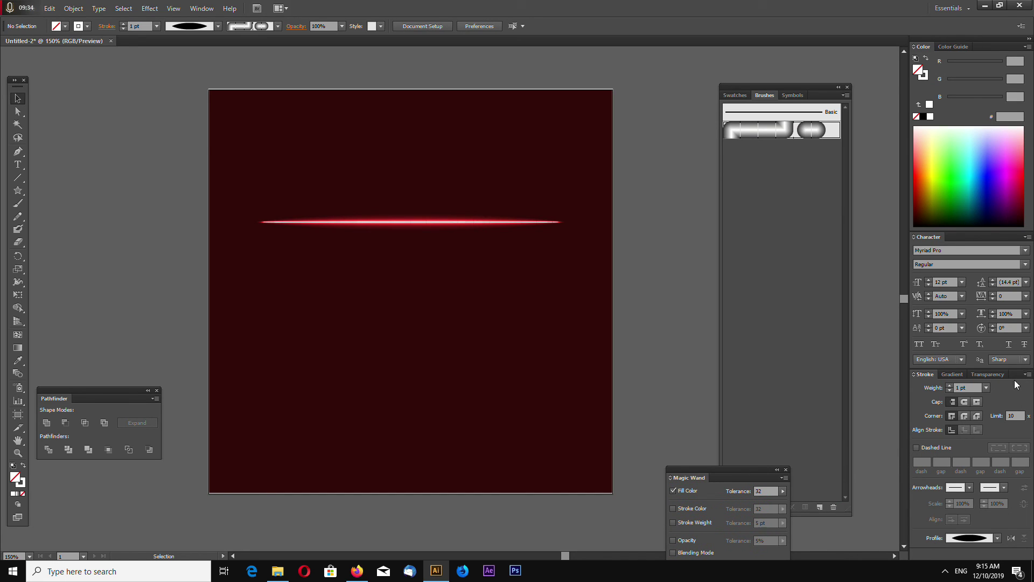
Raise the neon line's stroke to 2 pt and try the wavy width profile
{"action": "left_click", "coordinate": [444, 222]}
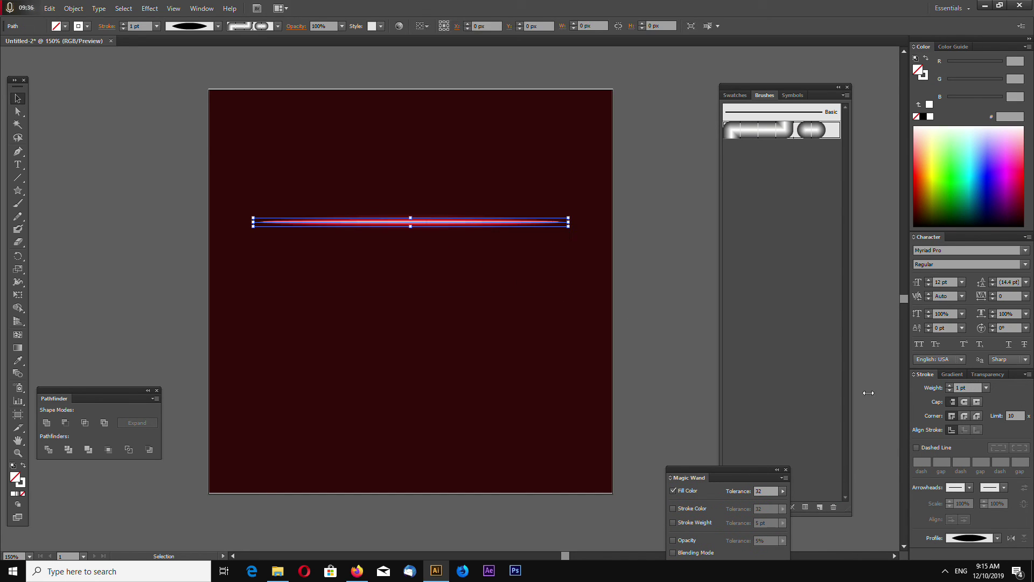
{"action": "left_click", "coordinate": [949, 385]}
{"action": "left_click", "coordinate": [435, 451]}
{"action": "left_click_drag", "start_coordinate": [372, 312], "coordinate": [484, 193]}
{"action": "left_click", "coordinate": [979, 538]}
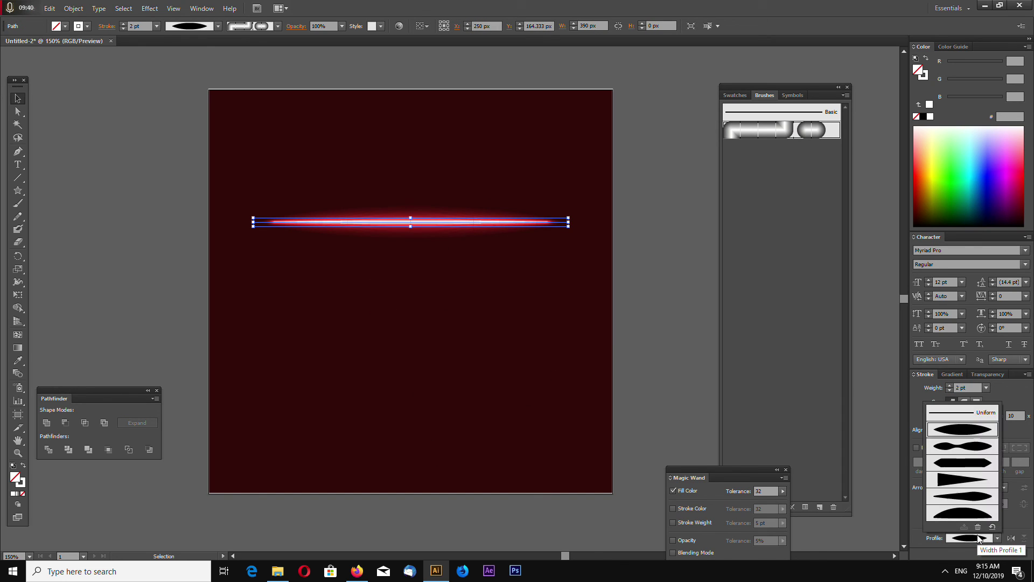
{"action": "left_click", "coordinate": [974, 447]}
Switch the line to a right-tapering width profile and set its weight to 1 pt
{"action": "left_click", "coordinate": [525, 429]}
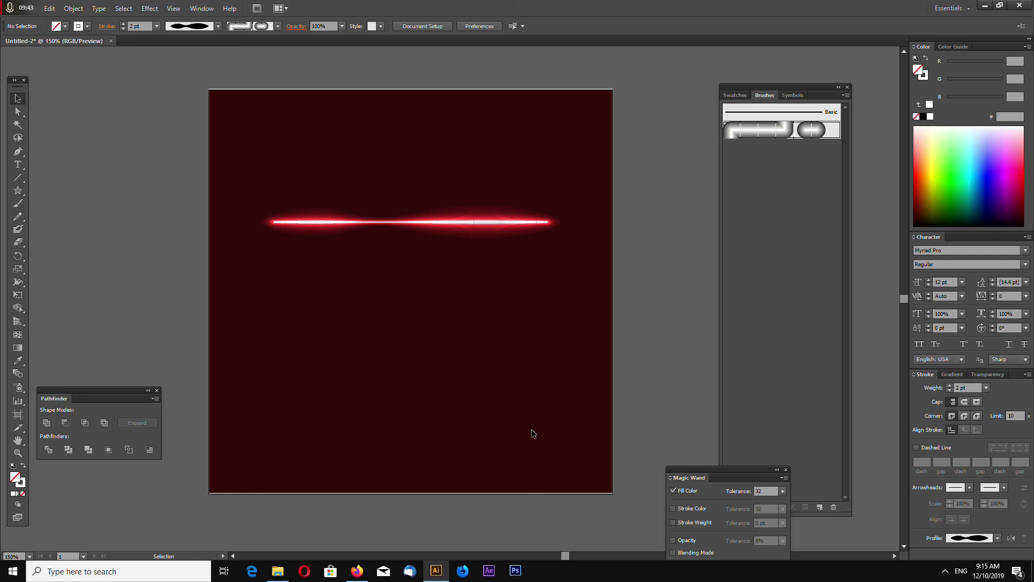
{"action": "left_click_drag", "start_coordinate": [532, 431], "coordinate": [516, 191]}
{"action": "left_click", "coordinate": [979, 538]}
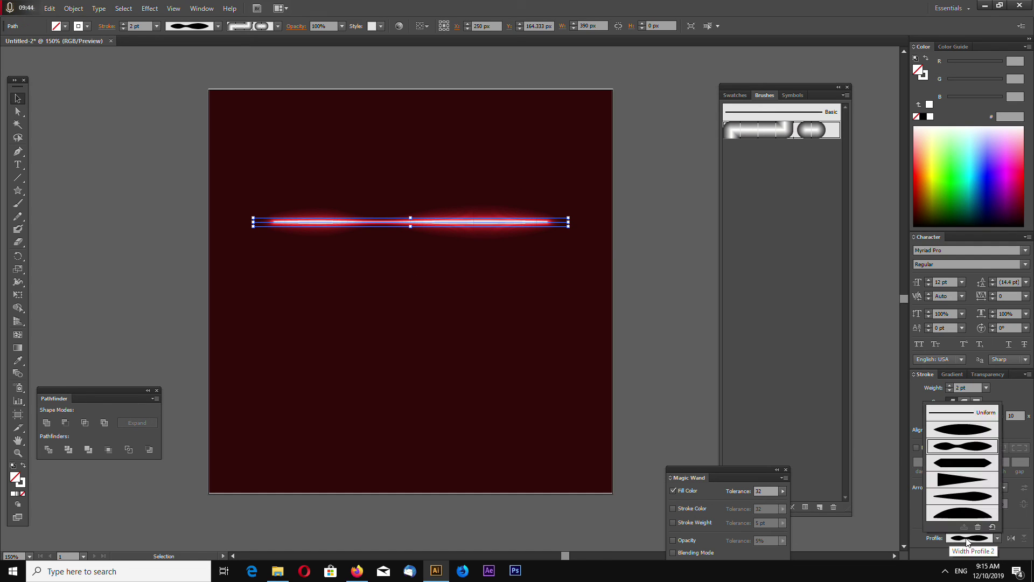
{"action": "left_click", "coordinate": [980, 492]}
{"action": "left_click", "coordinate": [540, 379]}
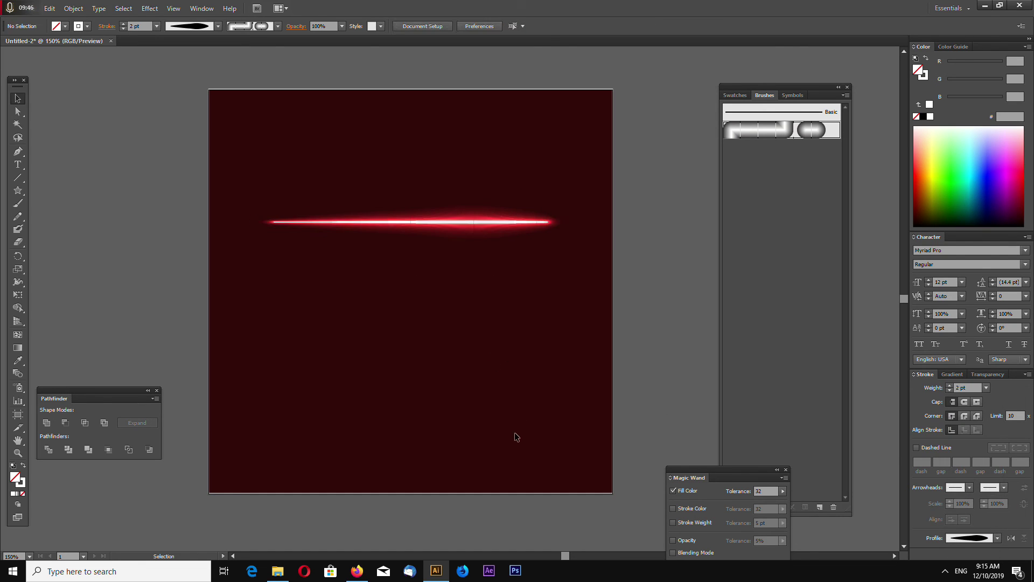
{"action": "left_click", "coordinate": [476, 220]}
{"action": "double_click", "coordinate": [962, 388]}
{"action": "type", "text": "1"}
{"action": "key", "text": "Return"}
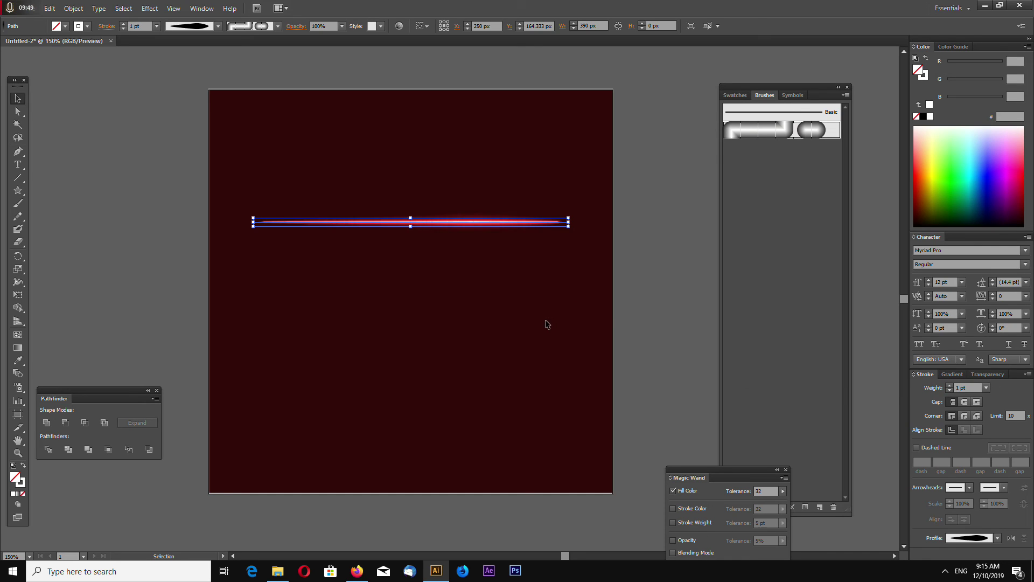
Paint an S-shaped glowing curve below the line with the Paintbrush
{"action": "left_click", "coordinate": [538, 371]}
{"action": "key", "text": "b"}
{"action": "mouse_move", "coordinate": [441, 411]}
{"action": "left_mouse_down"}
{"action": "mouse_move", "coordinate": [355, 314]}
{"action": "mouse_move", "coordinate": [350, 246]}
{"action": "left_mouse_up"}
With the ellipse width profile, paint a long glowing curve sweeping down through the neon line
{"action": "left_click", "coordinate": [997, 538]}
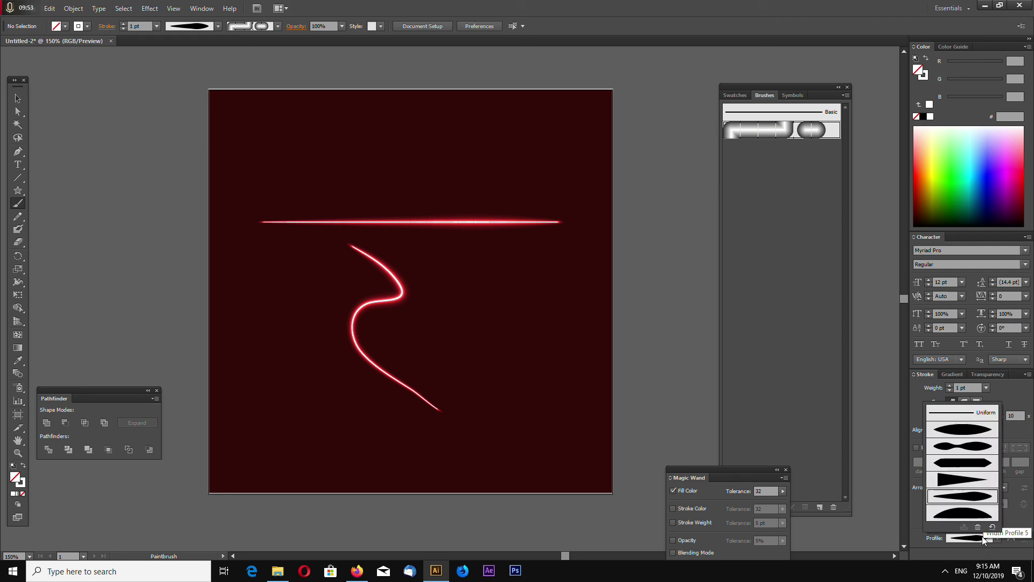
{"action": "left_click", "coordinate": [964, 451]}
{"action": "mouse_move", "coordinate": [499, 438]}
{"action": "left_mouse_down"}
{"action": "mouse_move", "coordinate": [521, 375]}
{"action": "mouse_move", "coordinate": [463, 313]}
{"action": "mouse_move", "coordinate": [450, 228]}
{"action": "mouse_move", "coordinate": [366, 142]}
{"action": "left_mouse_up"}
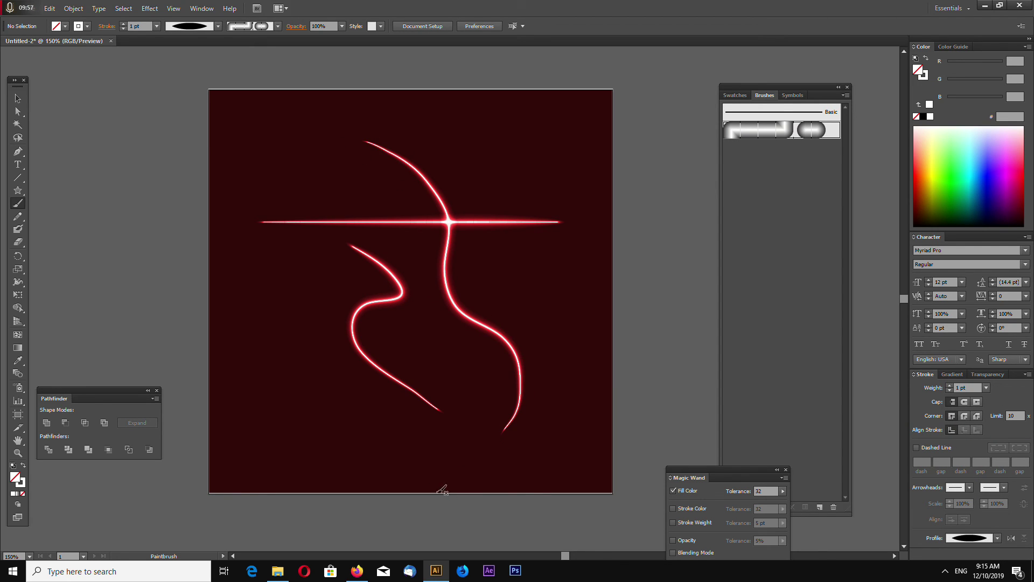
{"action": "key", "text": "v"}
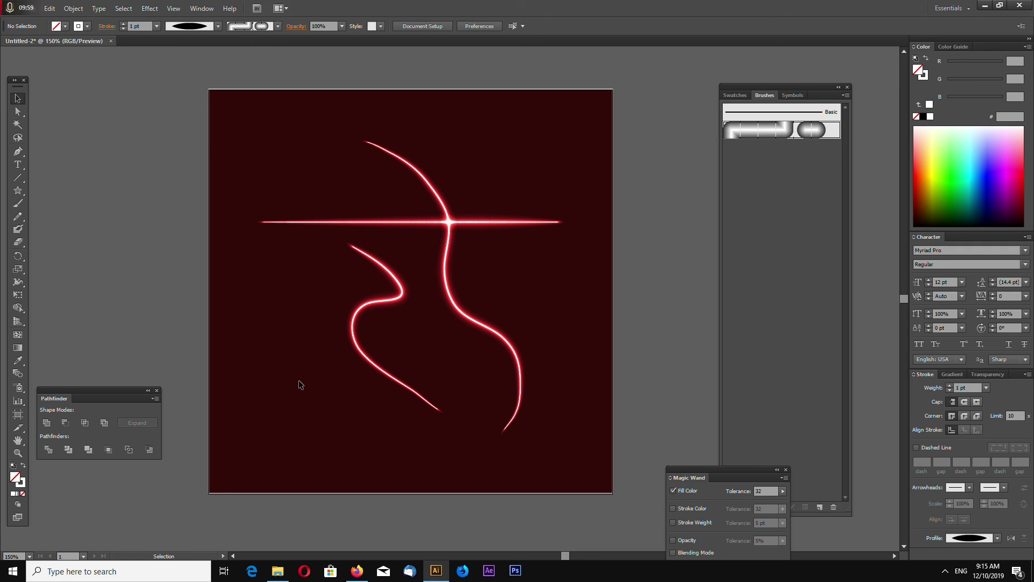